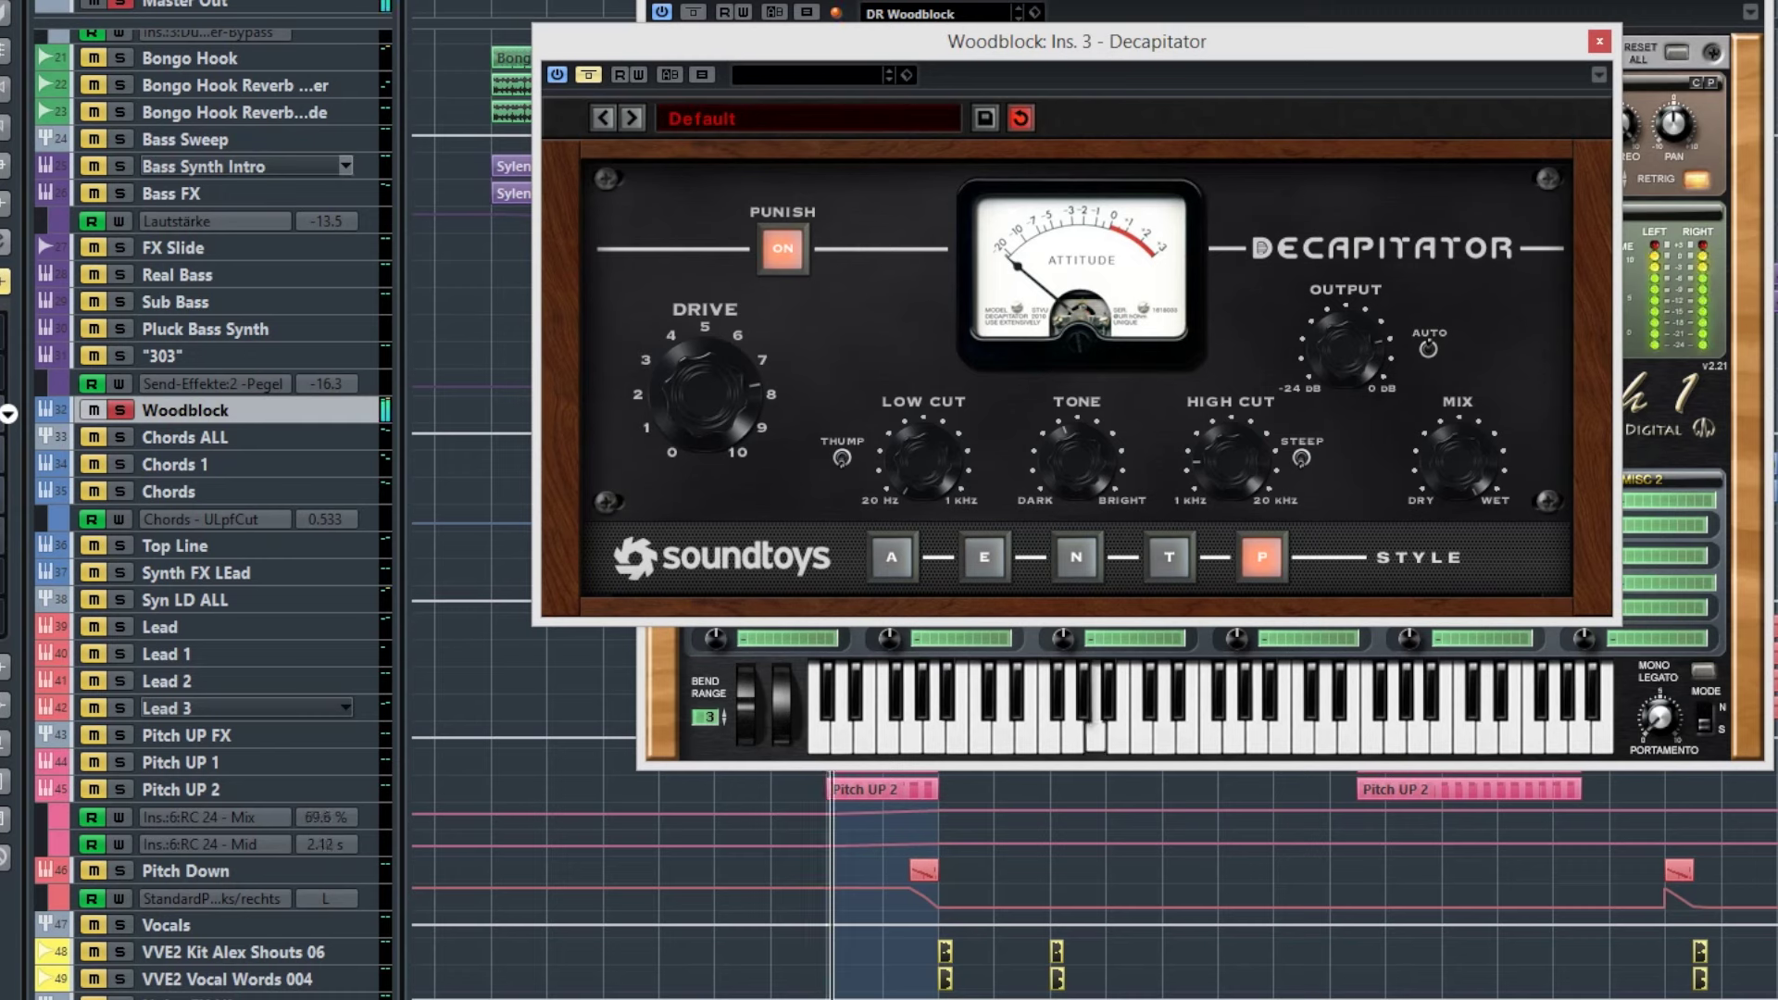
- Reactivate the Decapitator insert on the Woodblock track and open its FabFilter Pro-Q 2, H-Delay and MicroShift inserts
left_click_drag(722, 404, 685, 428)
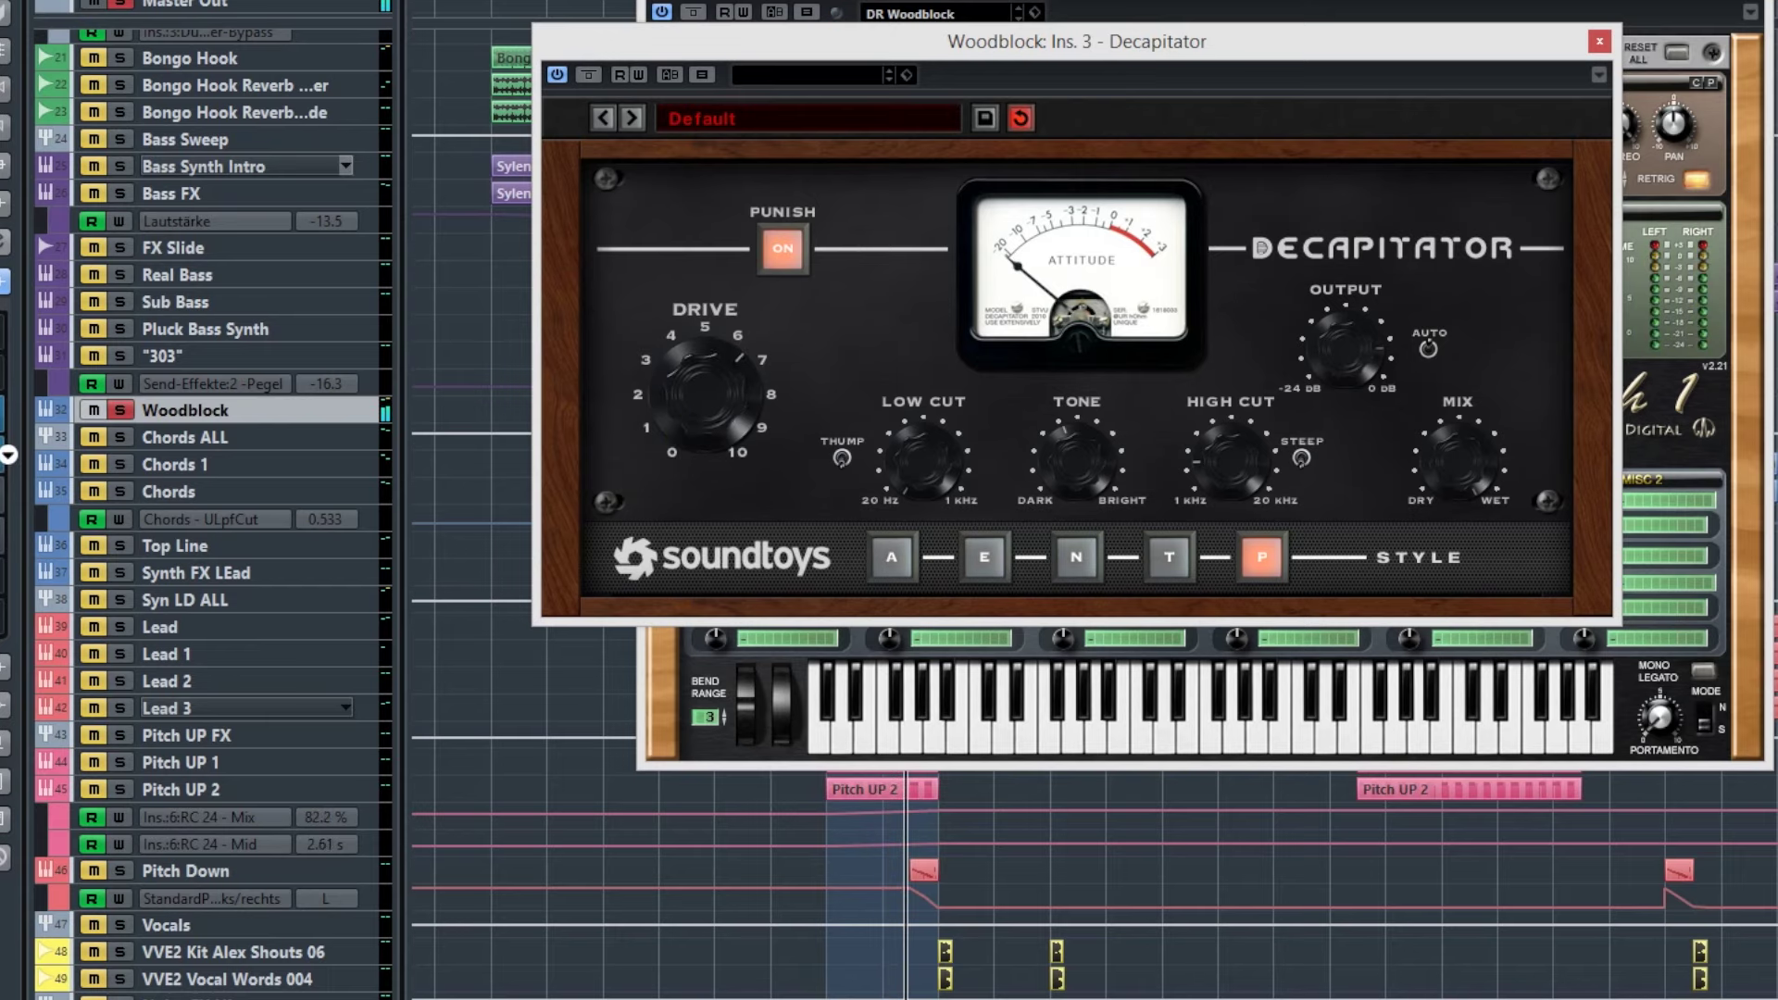
left_click(2, 454)
mouse_move(590, 435)
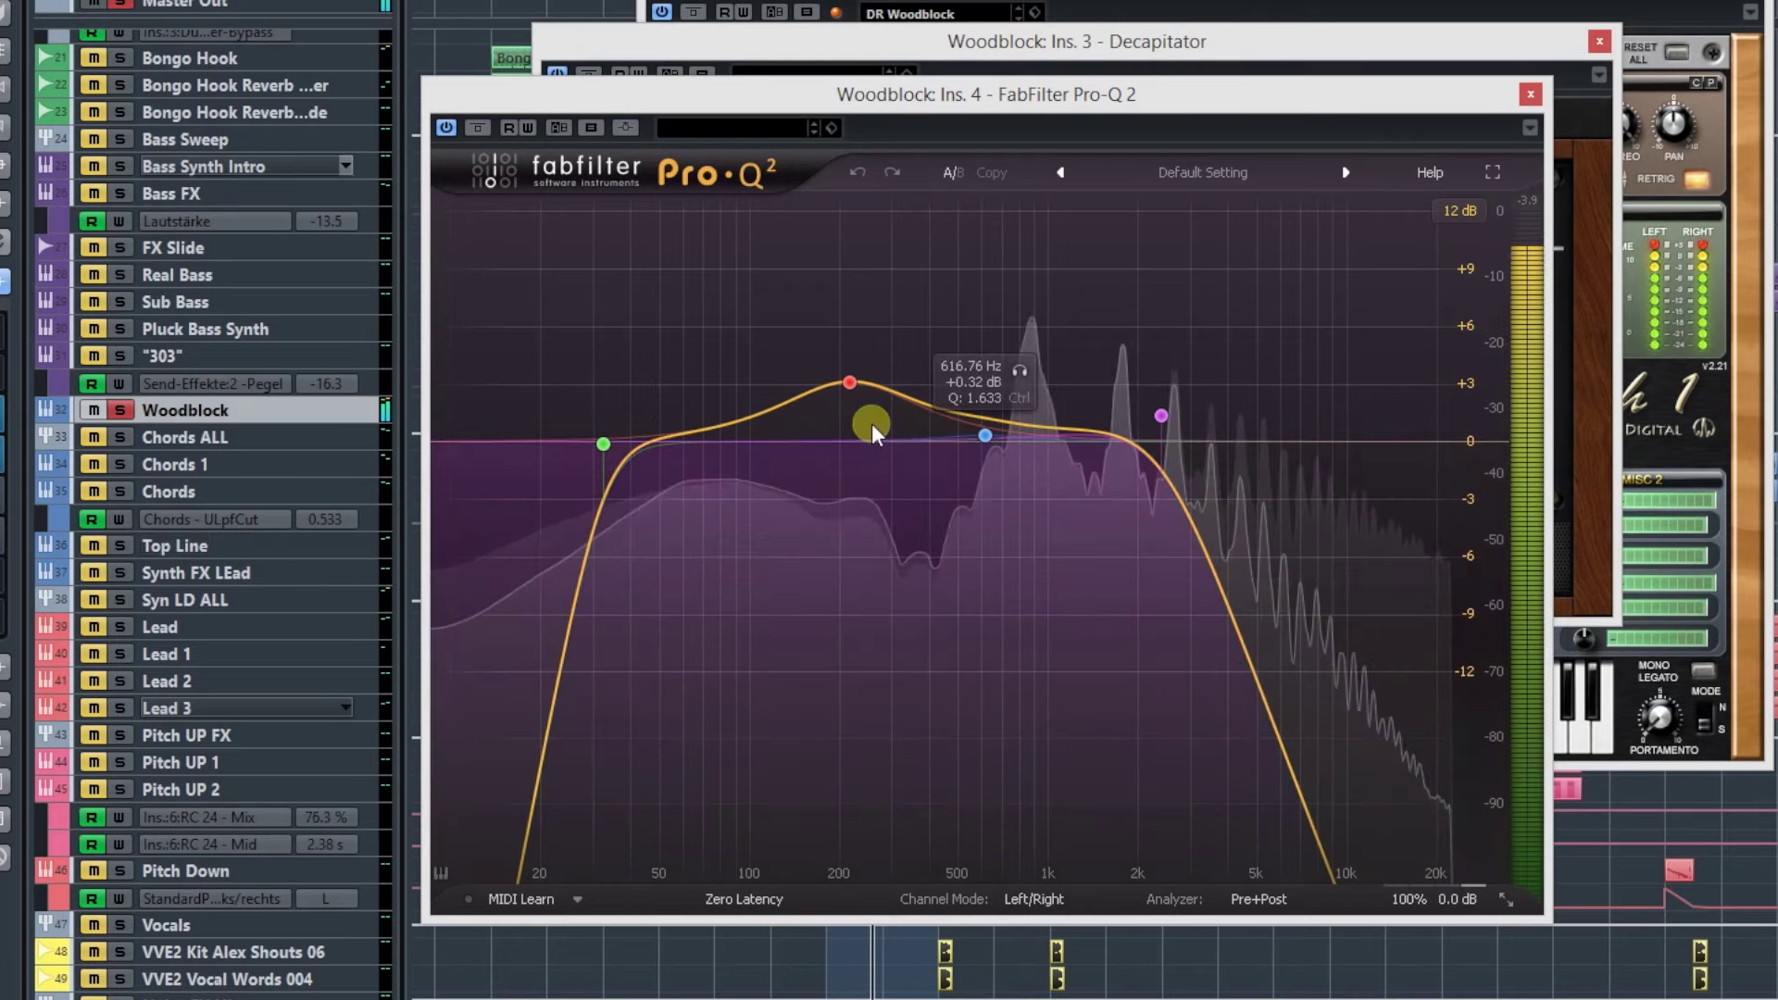
mouse_move(845, 380)
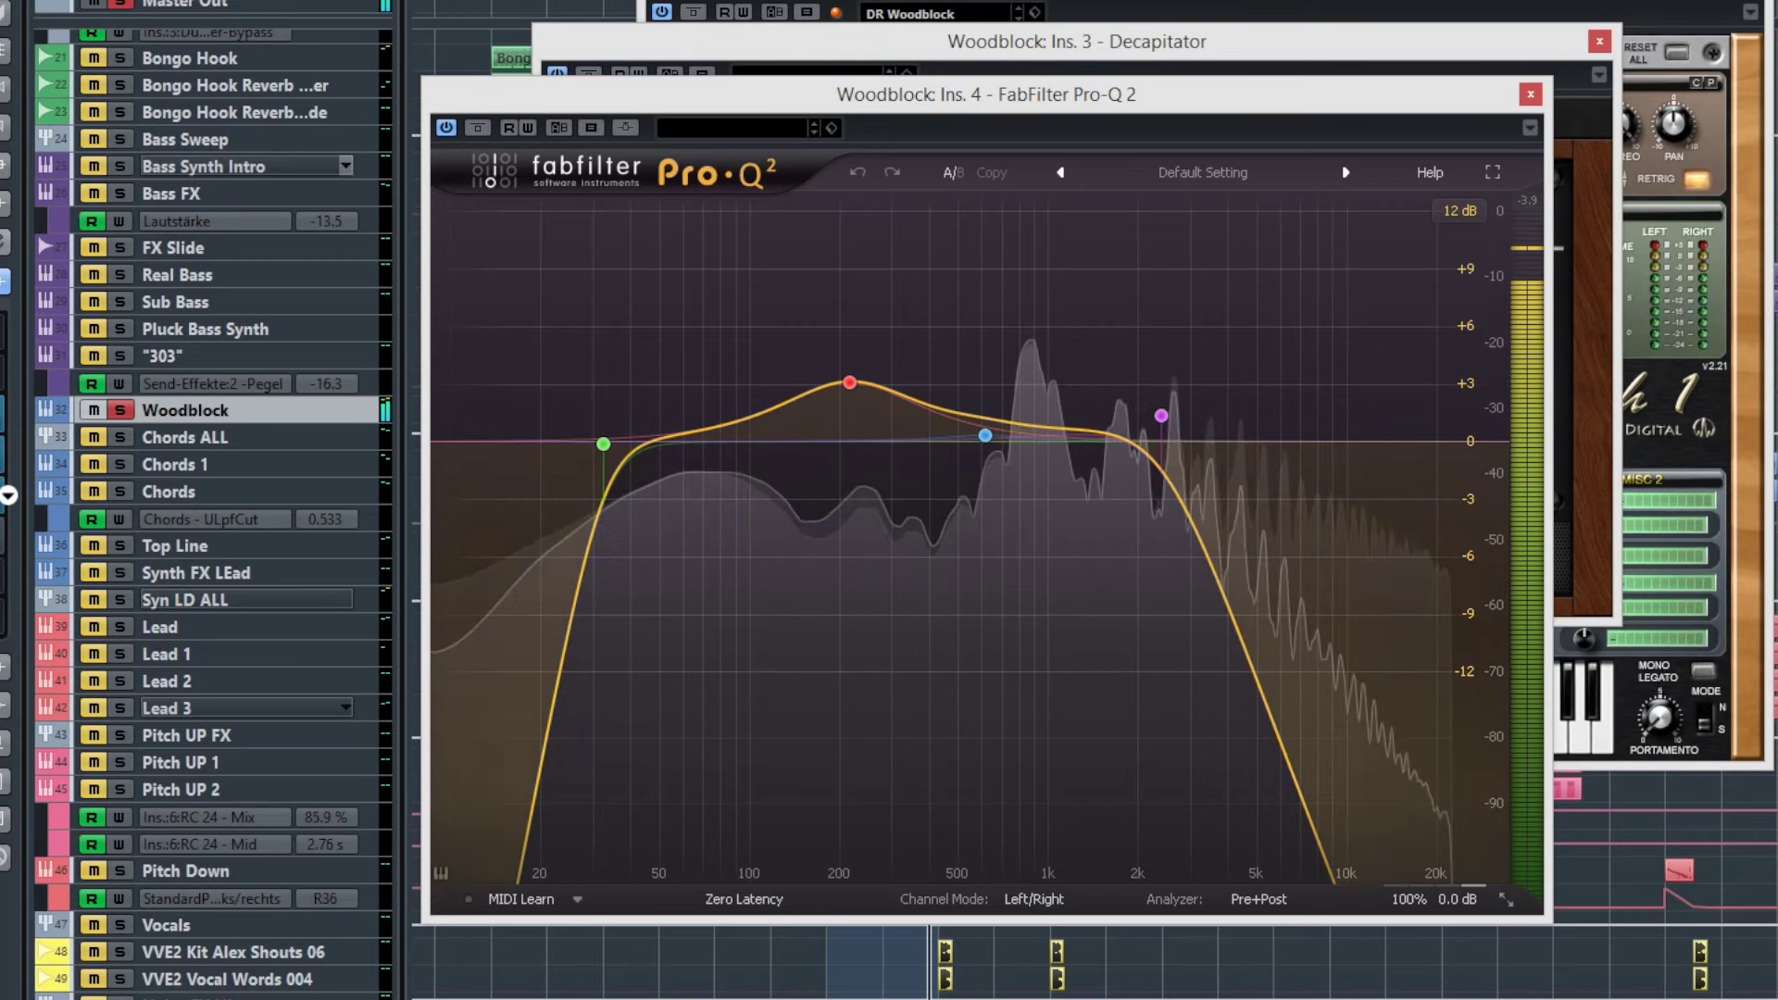
left_click(2, 495)
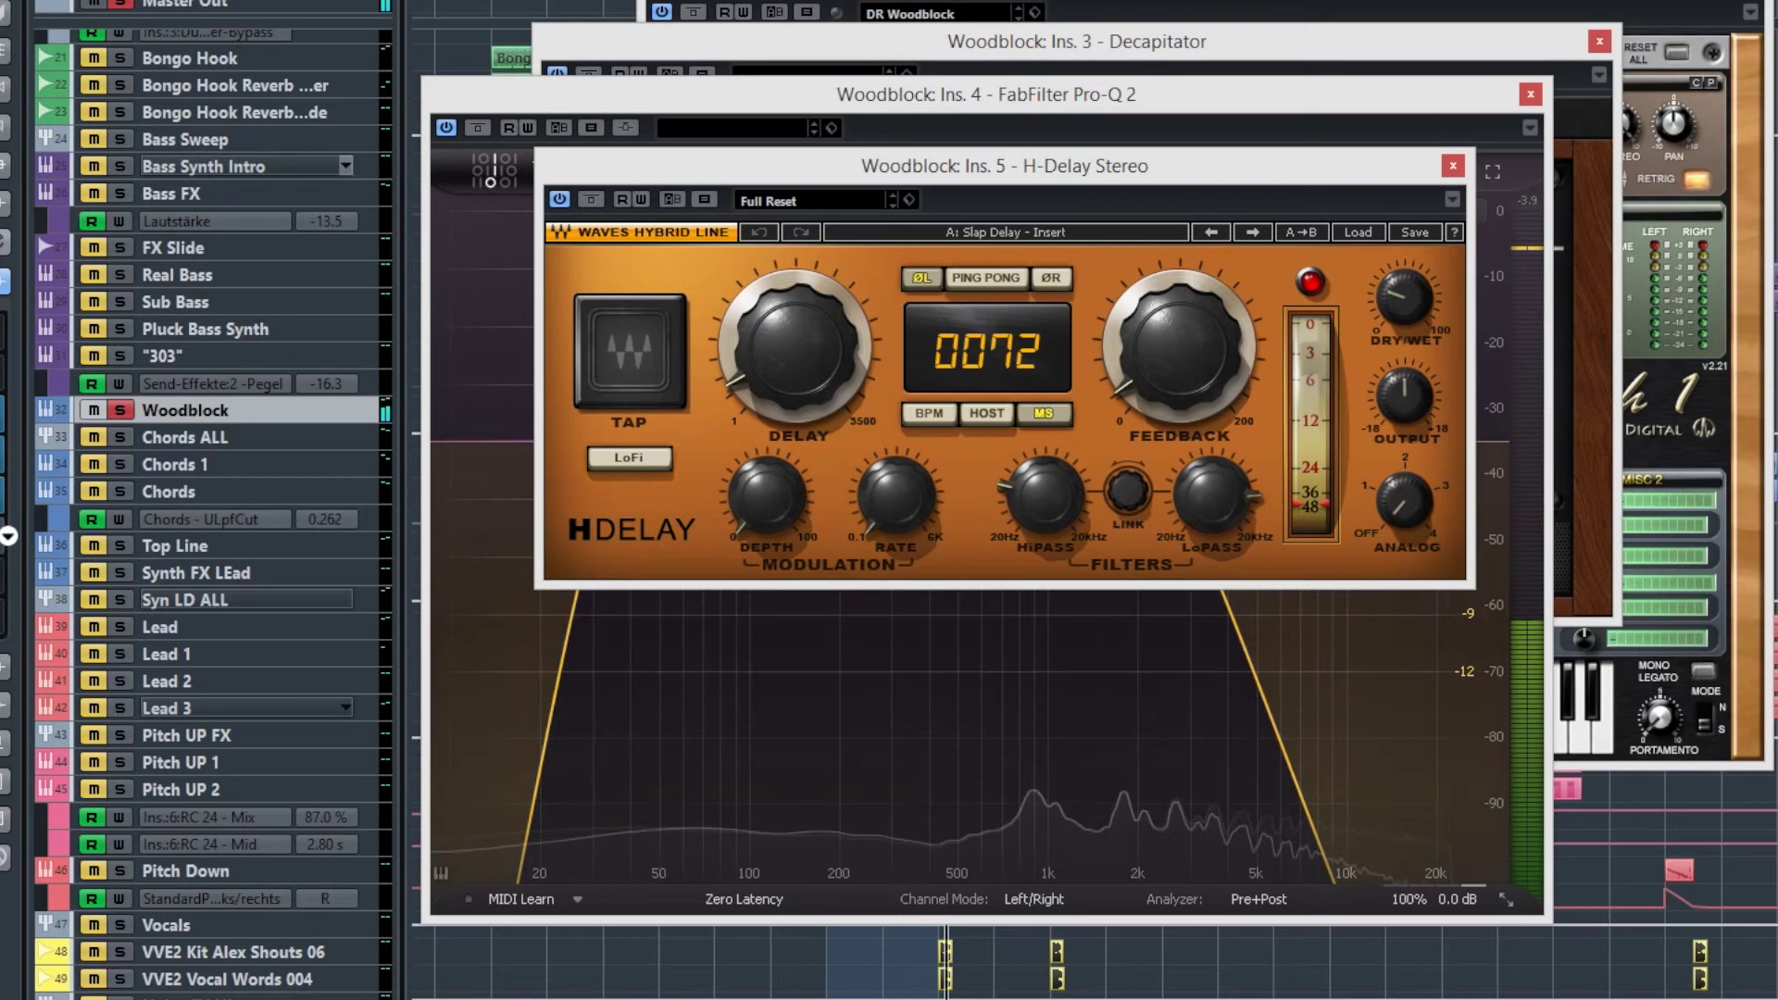
left_click(2, 535)
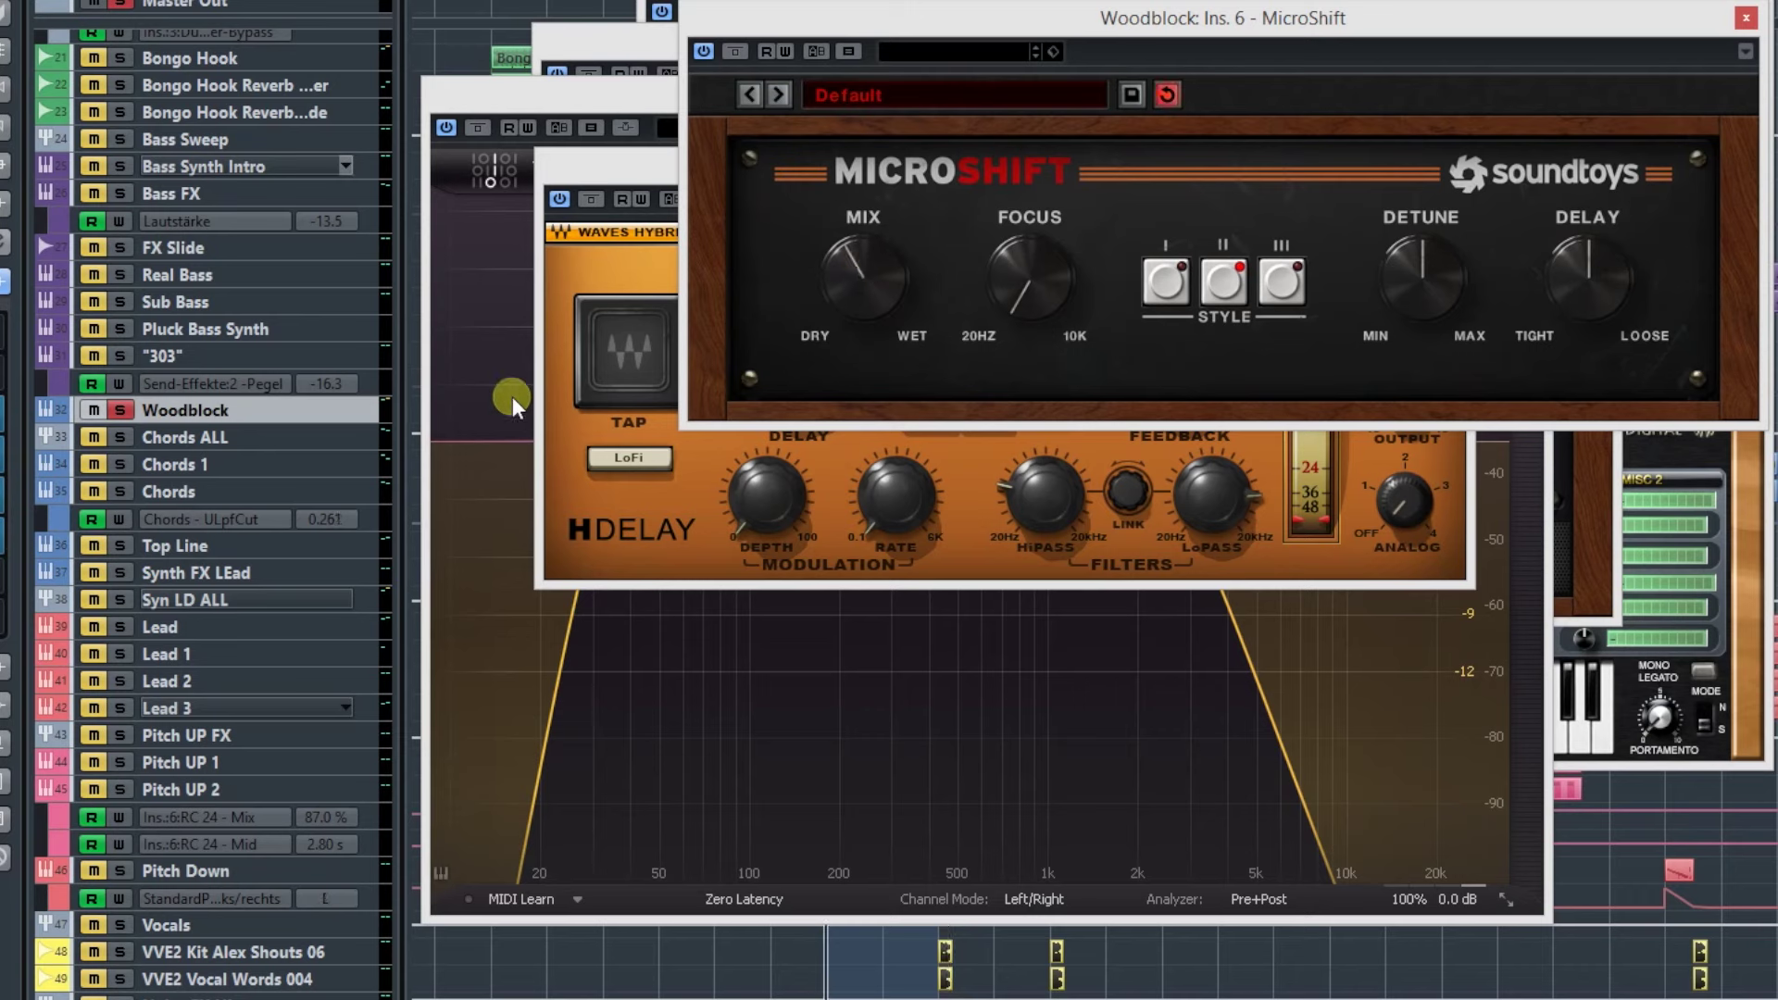
- Play the Woodblock loop and close the MicroShift, Decapitator, FabFilter Pro-Q 2 and H-Delay windows
key("space")
left_click(1746, 15)
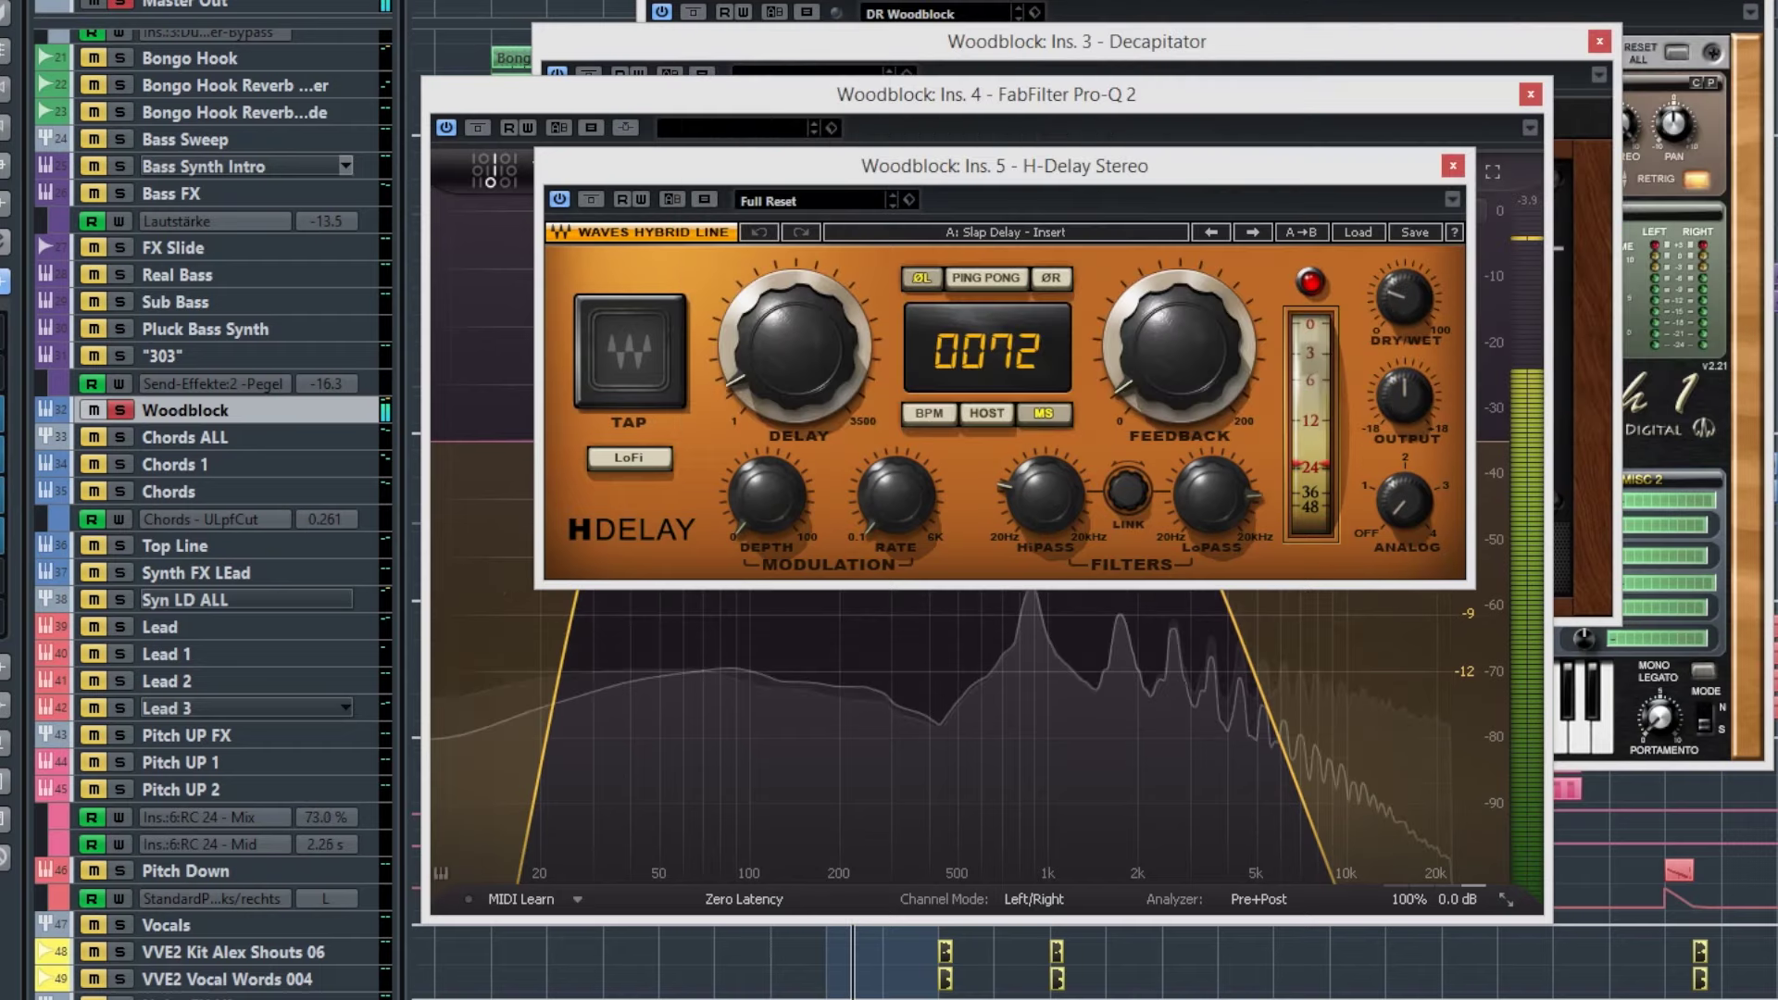
left_click(1539, 95)
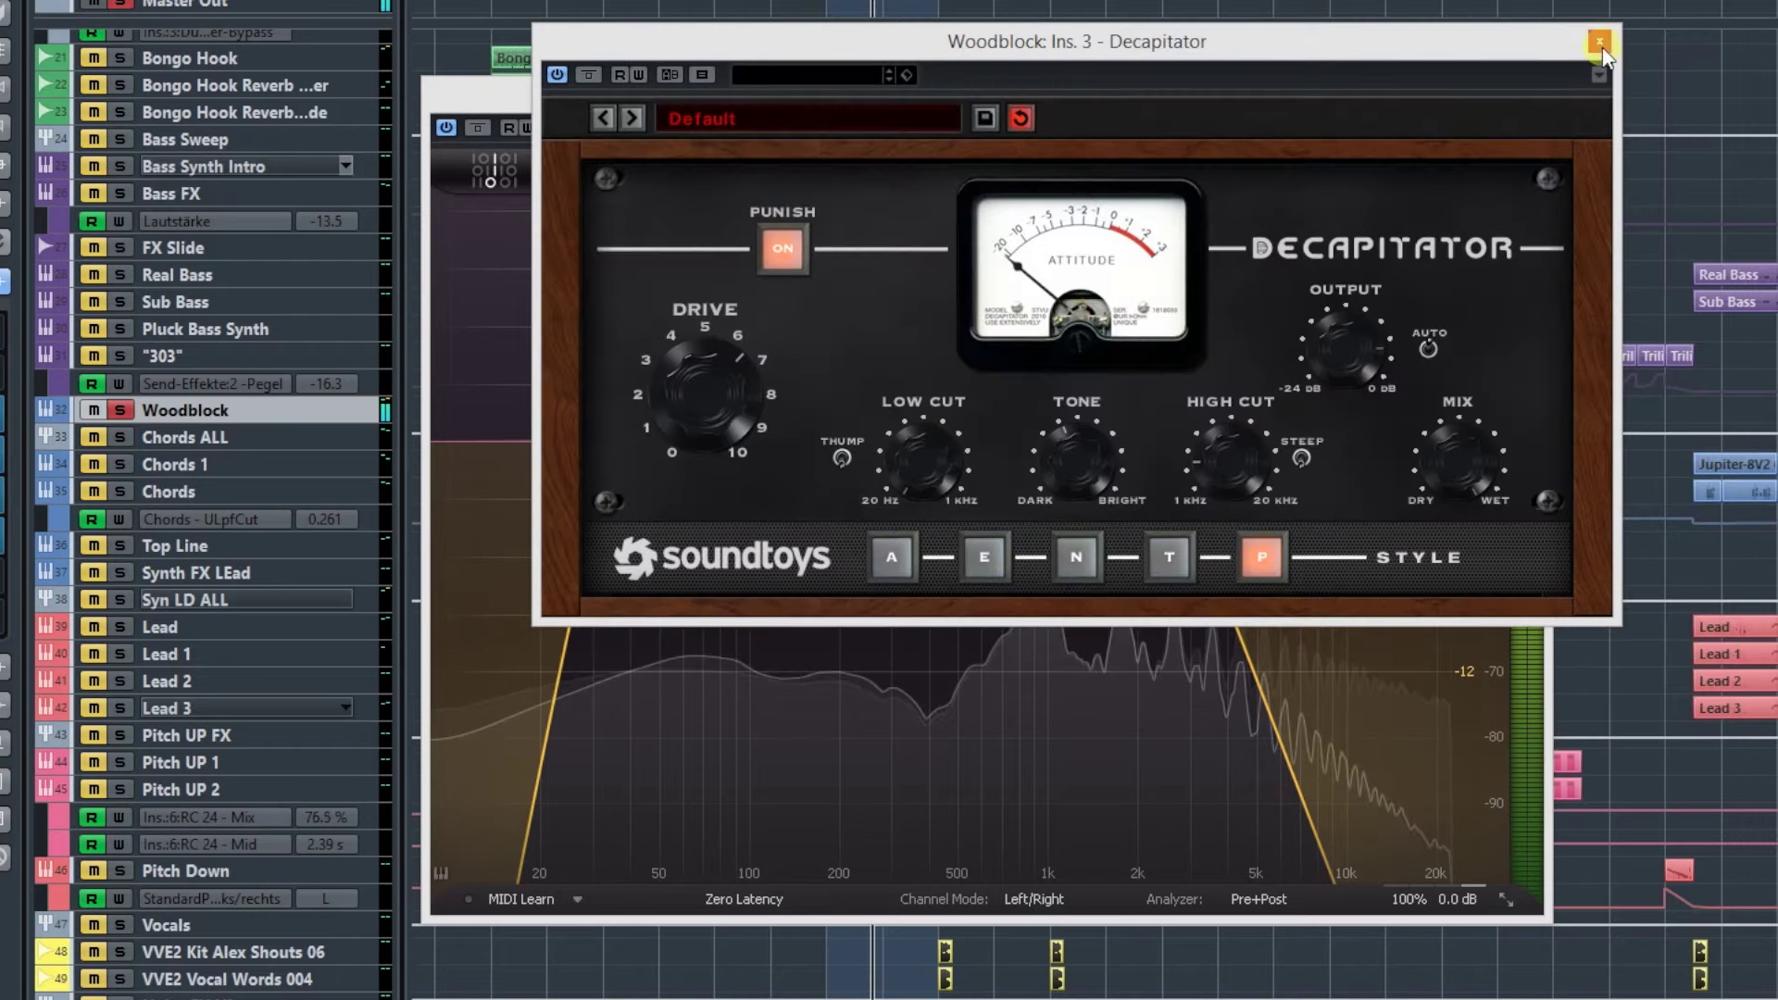
left_click(1599, 41)
left_click(1535, 91)
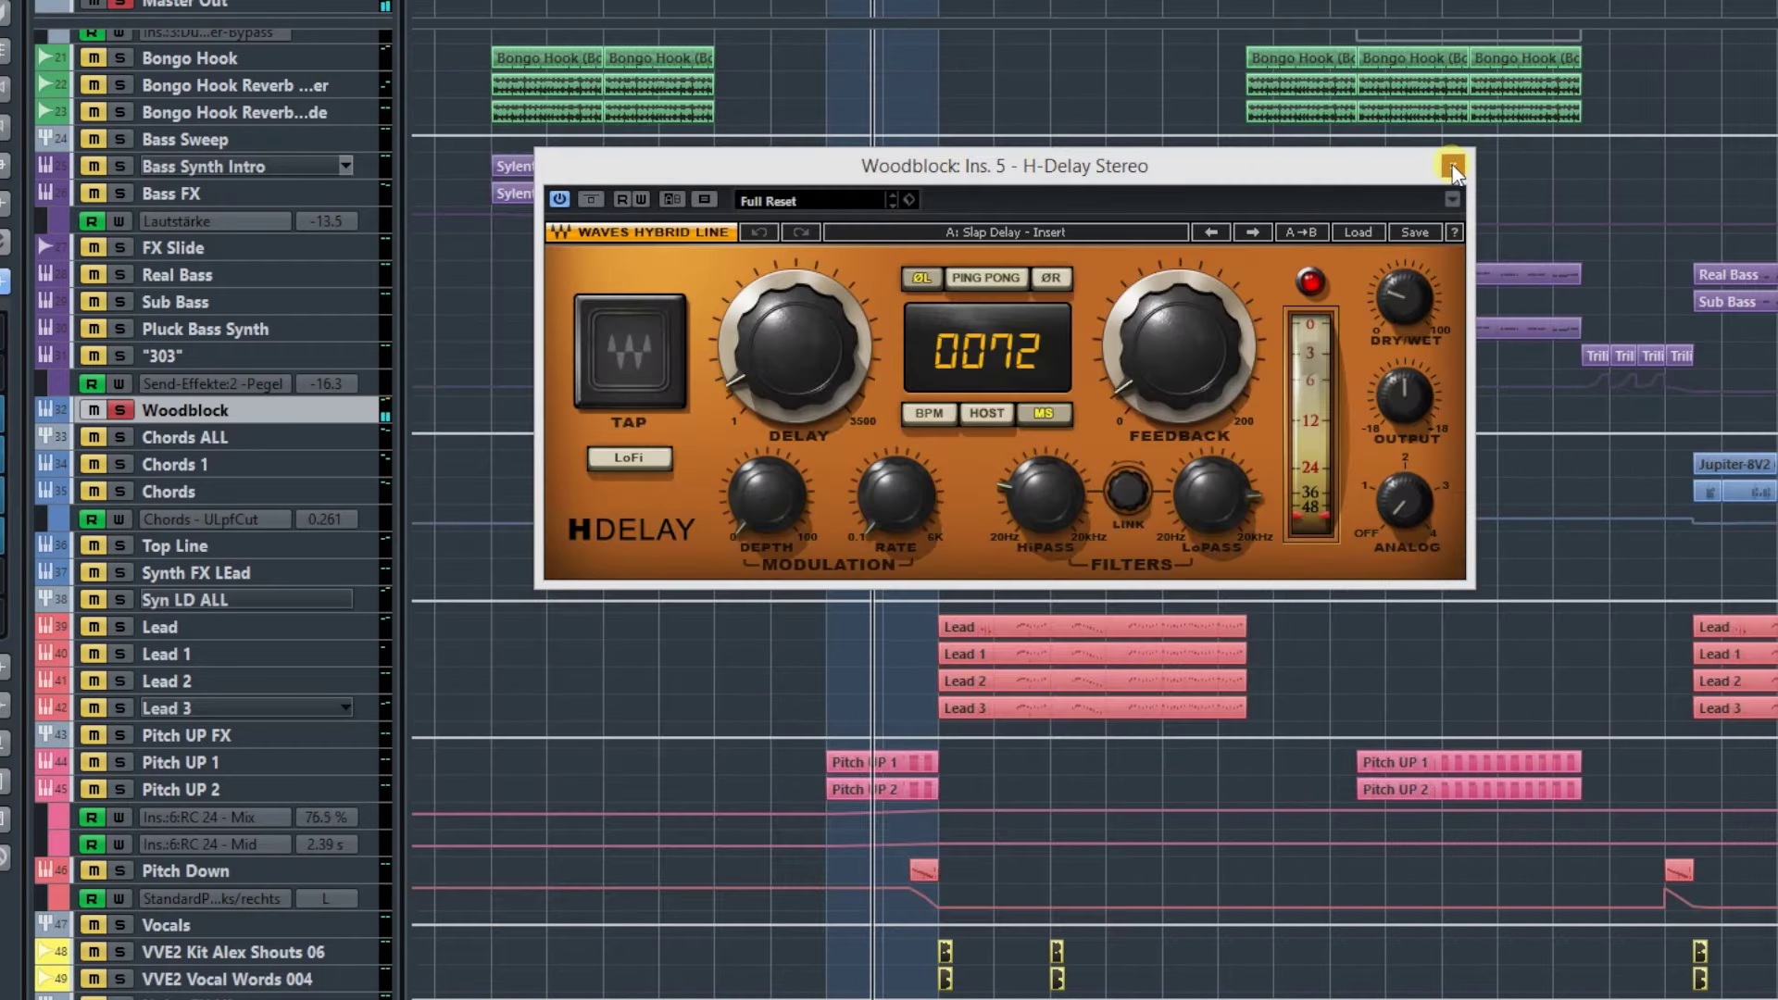
left_click(1452, 167)
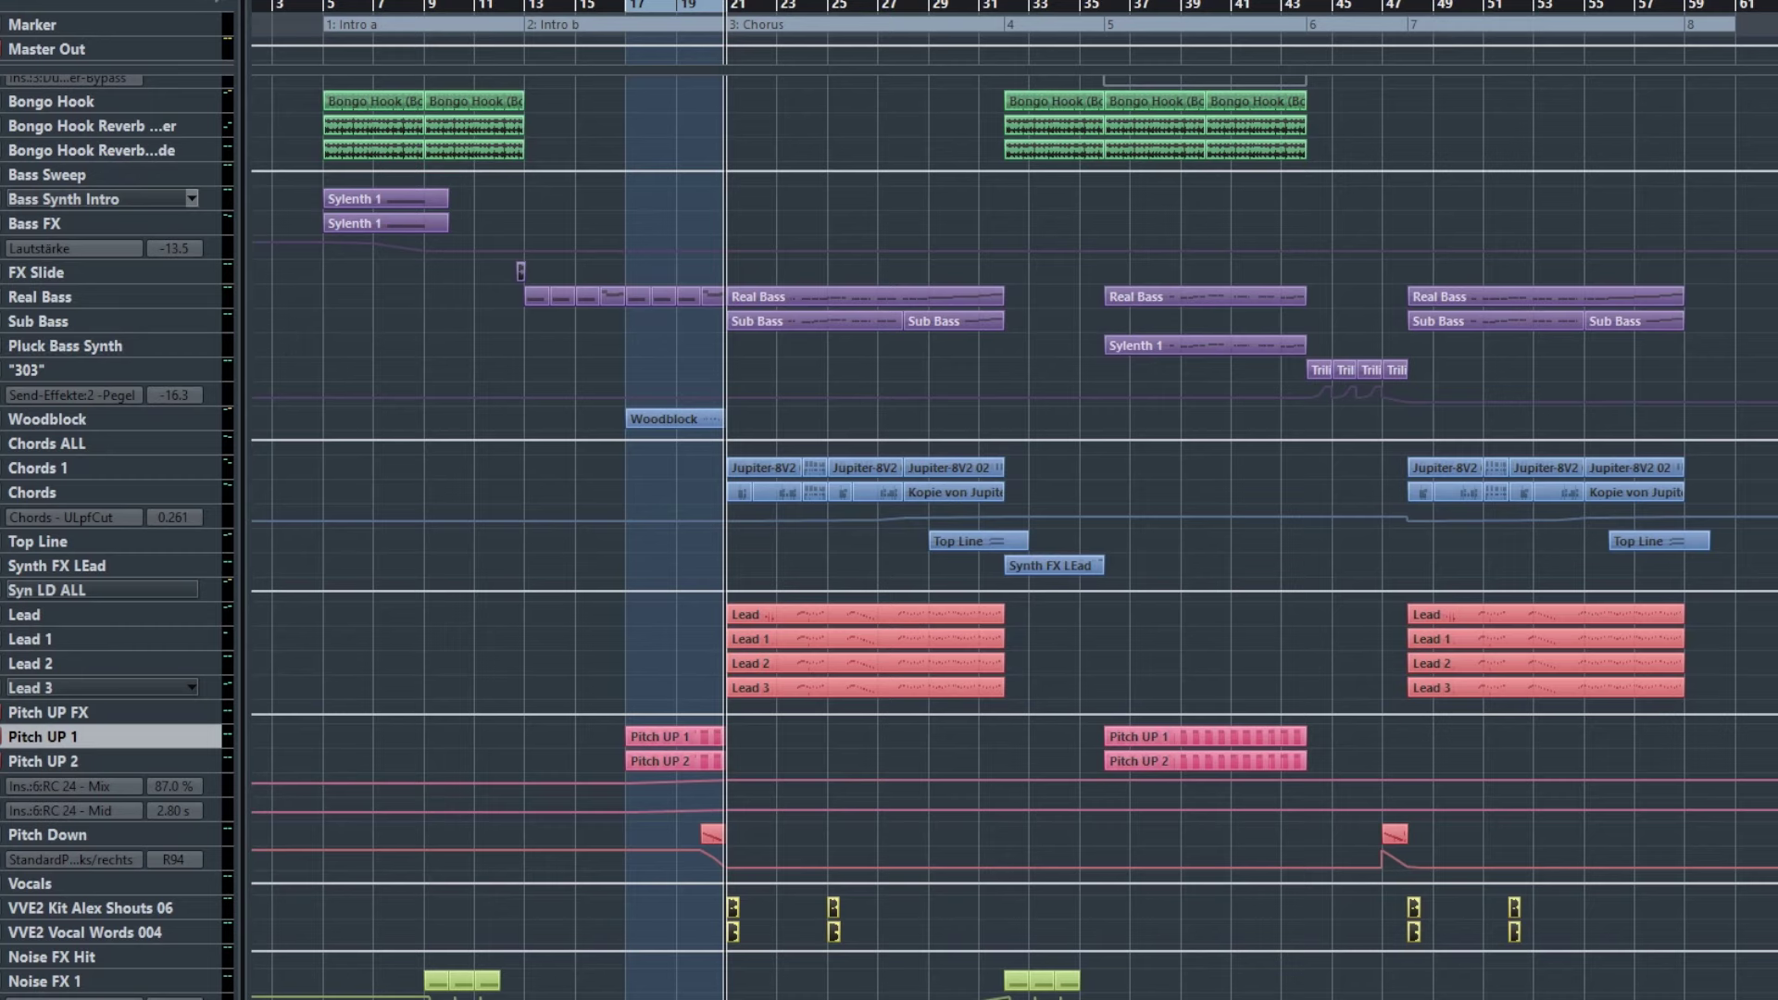
- Open the Sylenth1 instrument of the Pitch UP 1 track and move its window aside
left_click(53, 765)
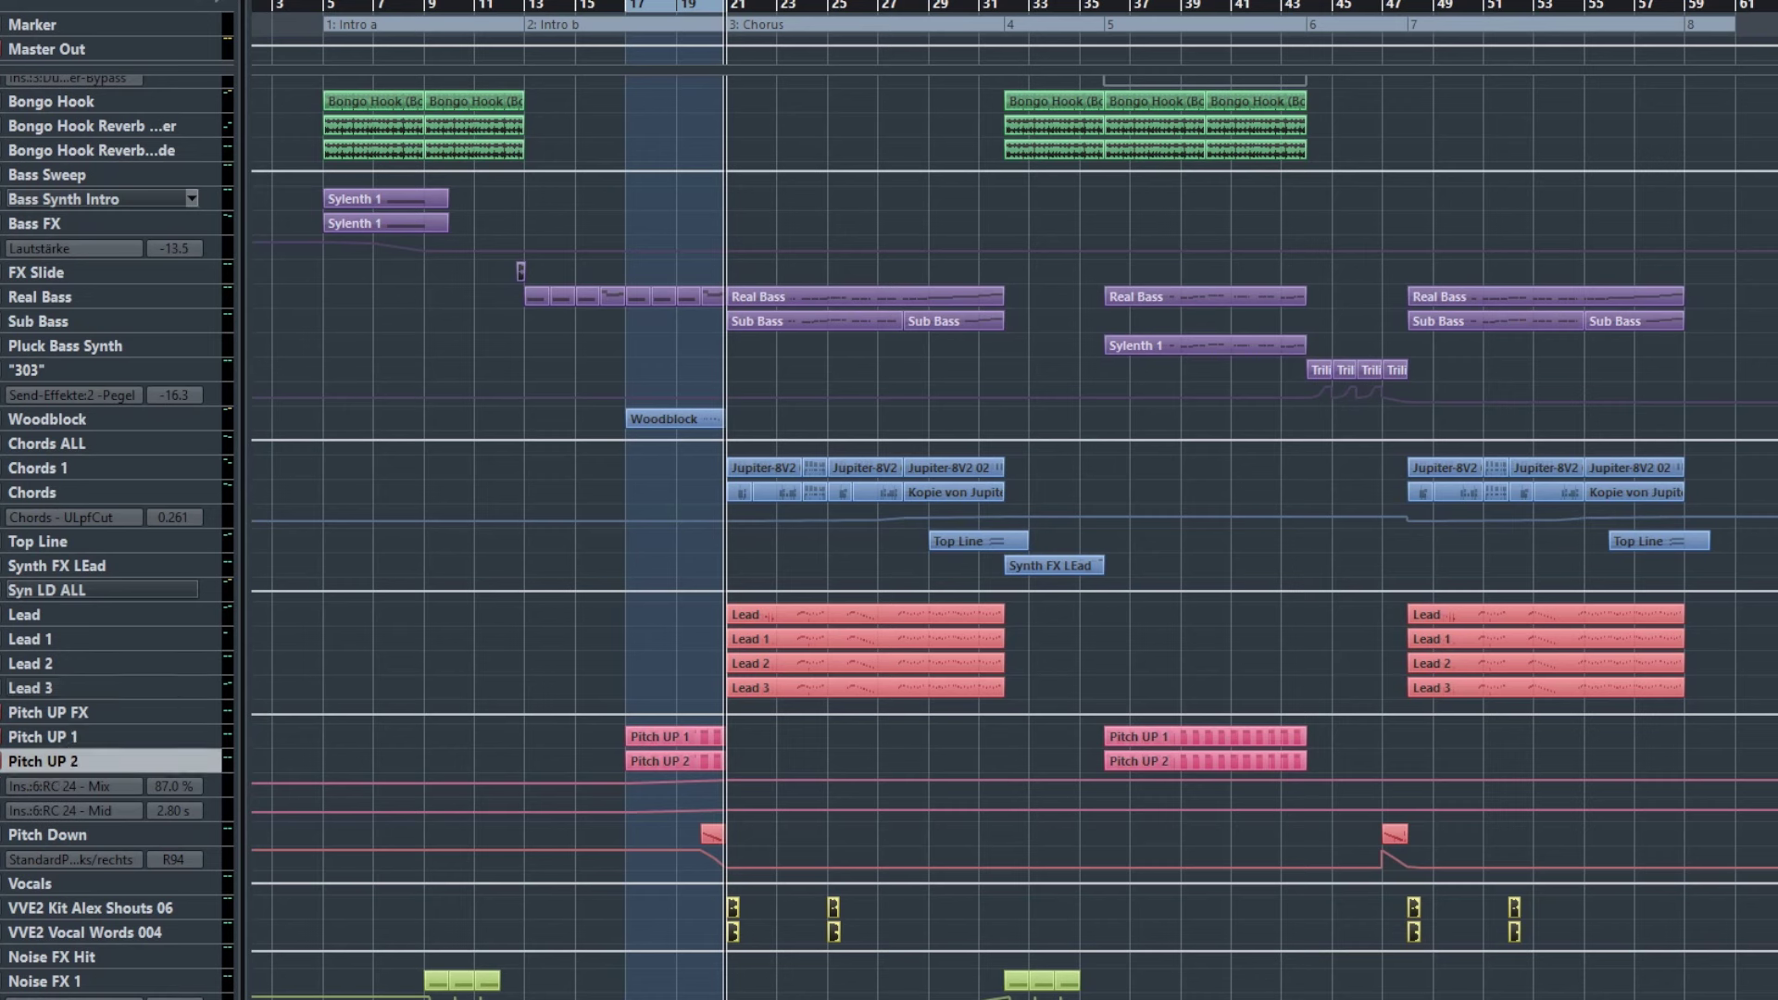
left_click(25, 712)
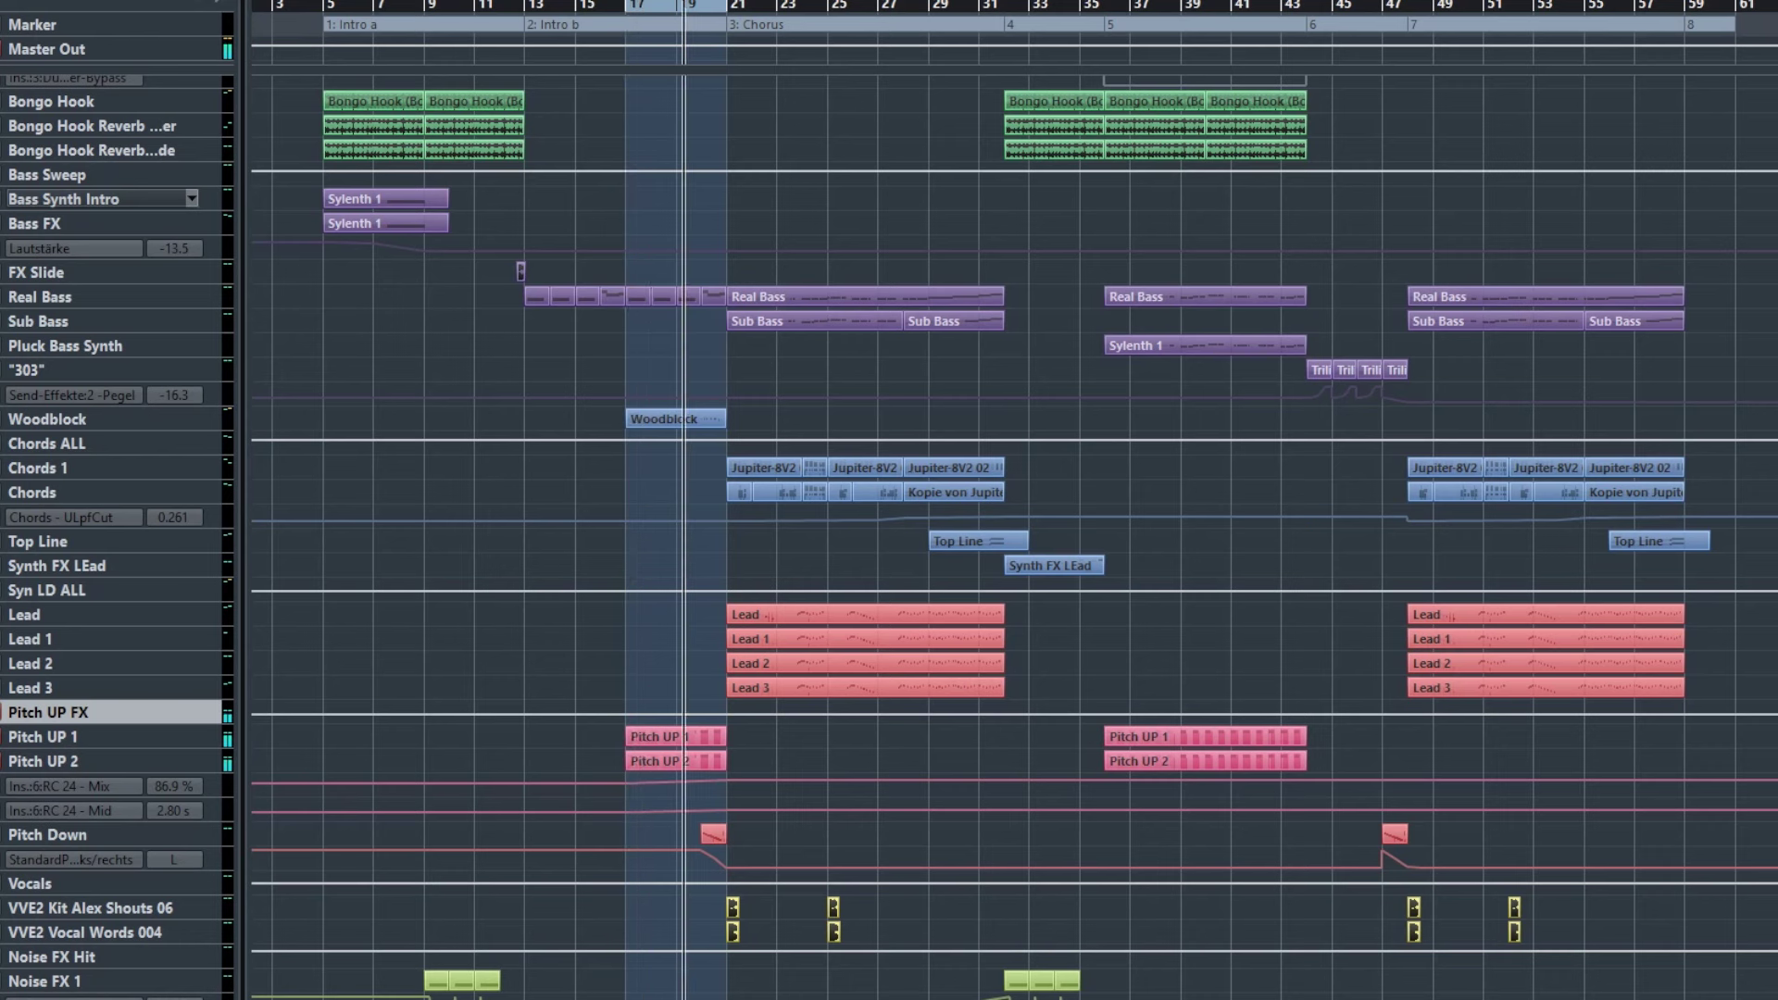
left_click(65, 738)
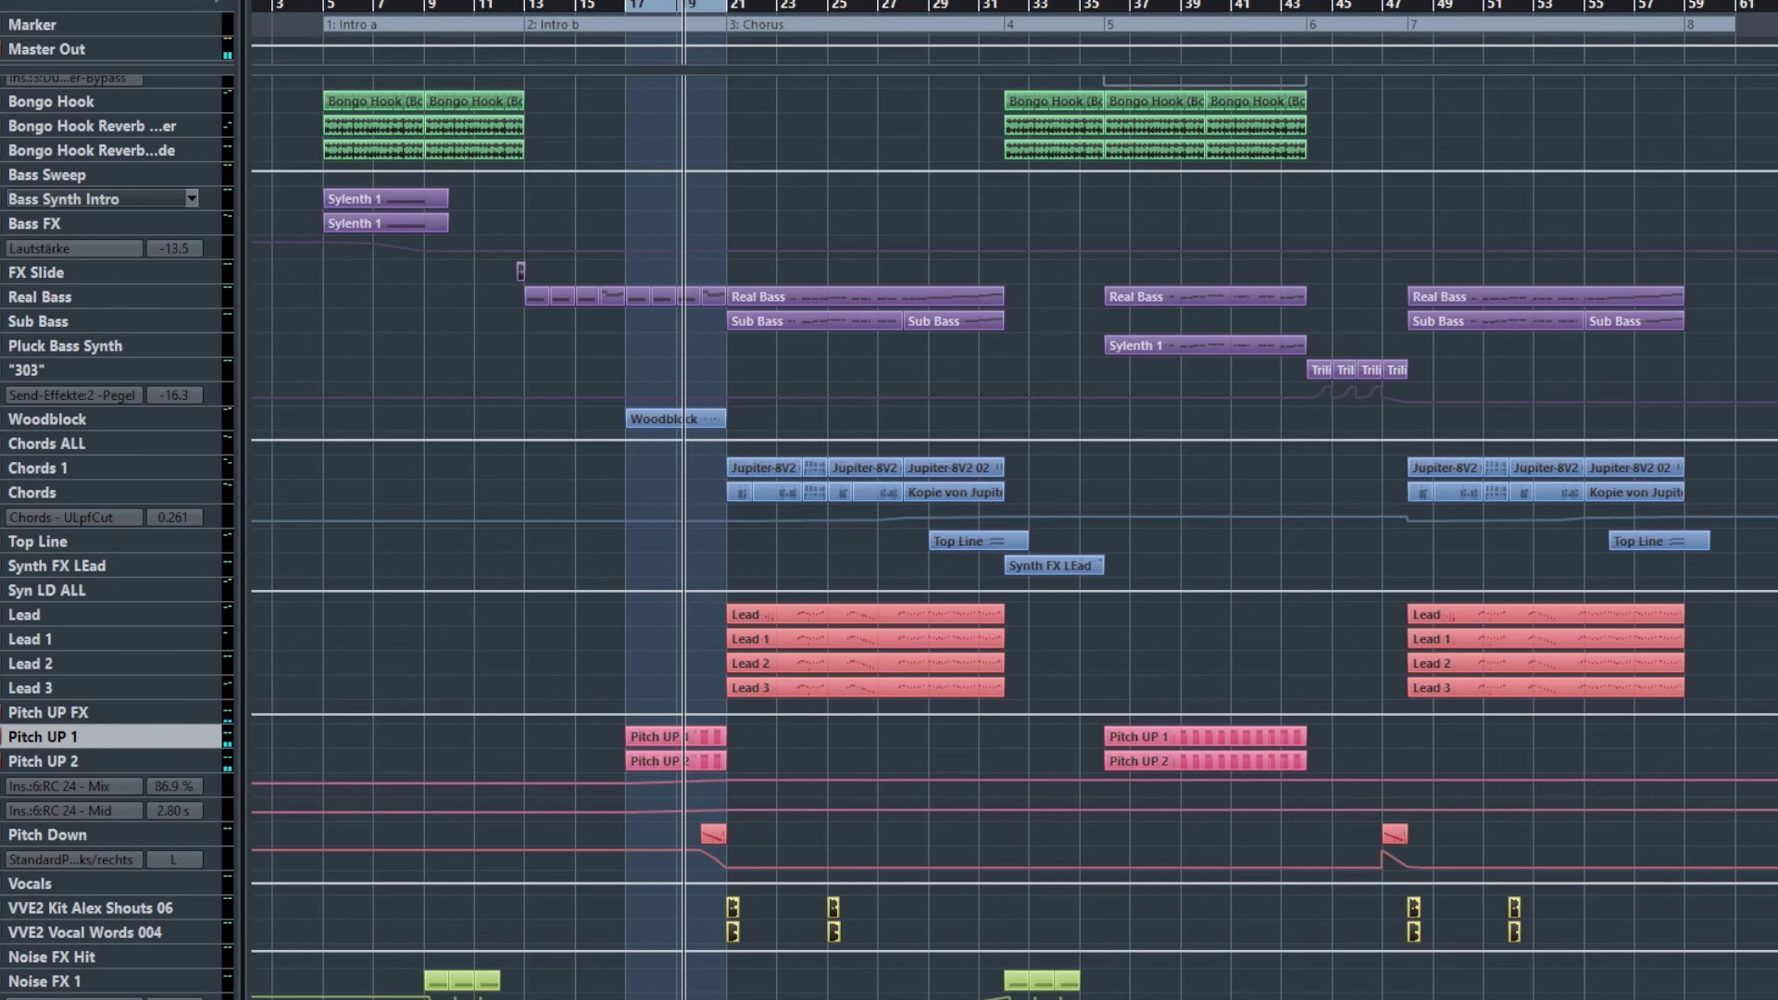
left_click(2, 280)
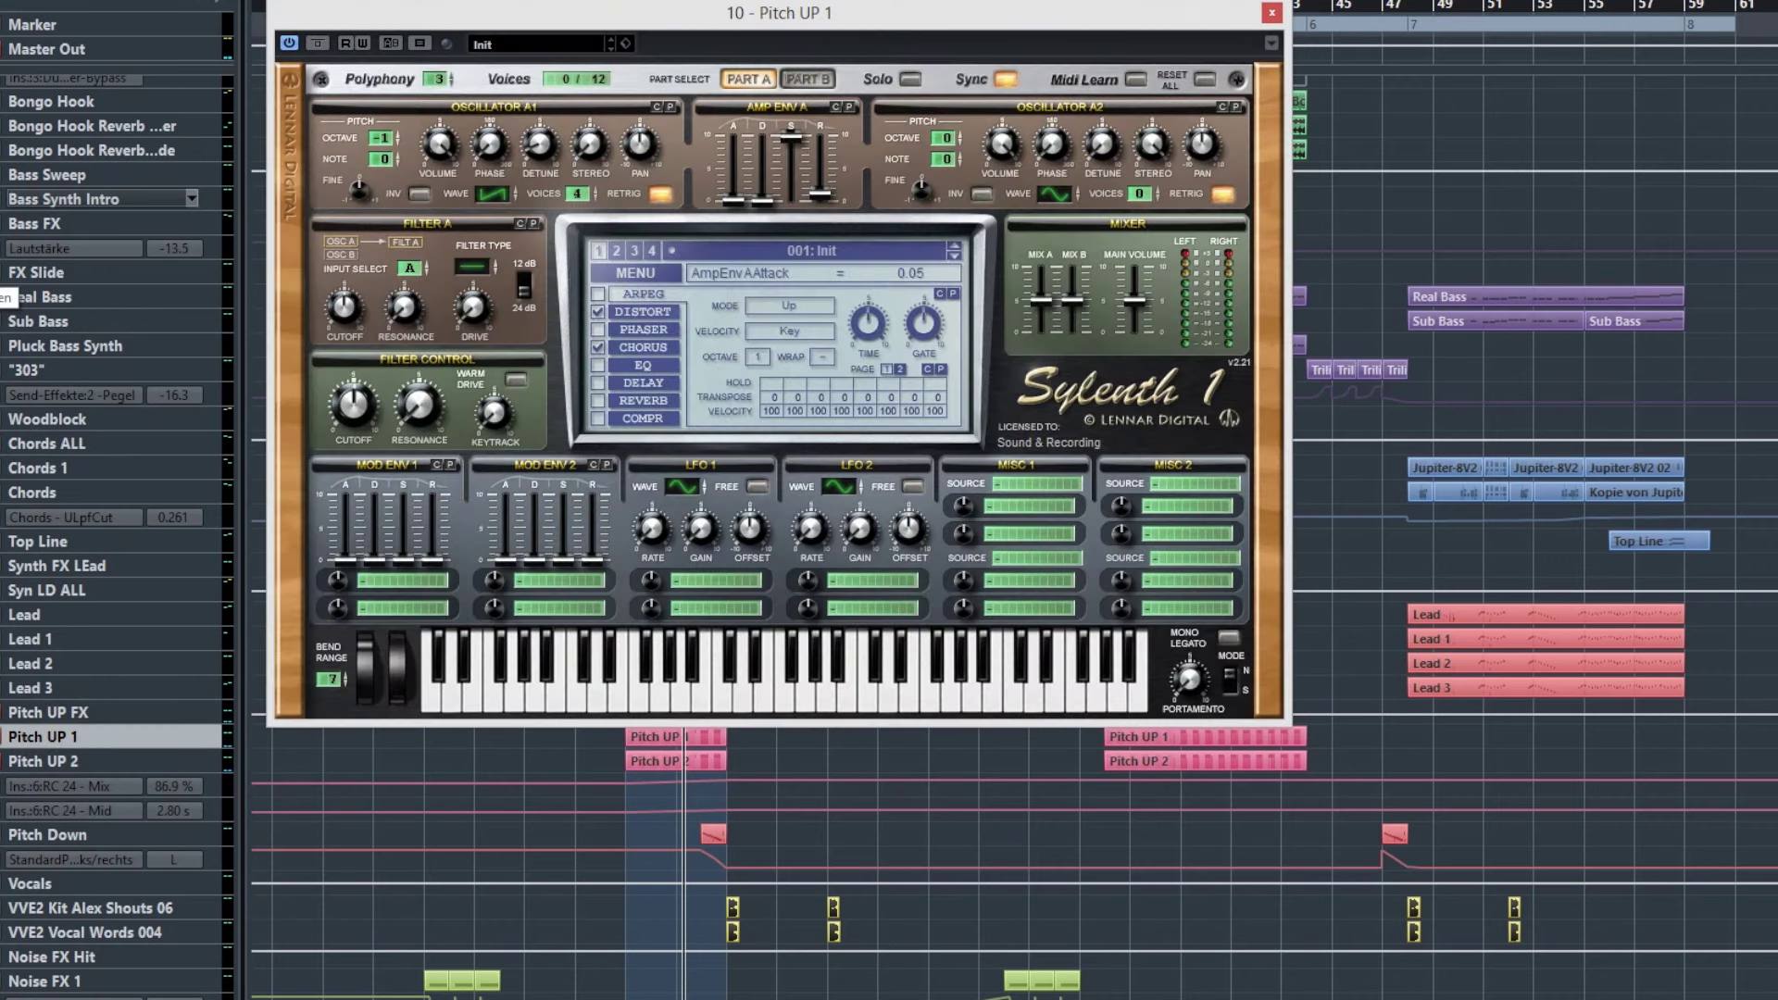
left_click_drag(566, 9, 1067, 0)
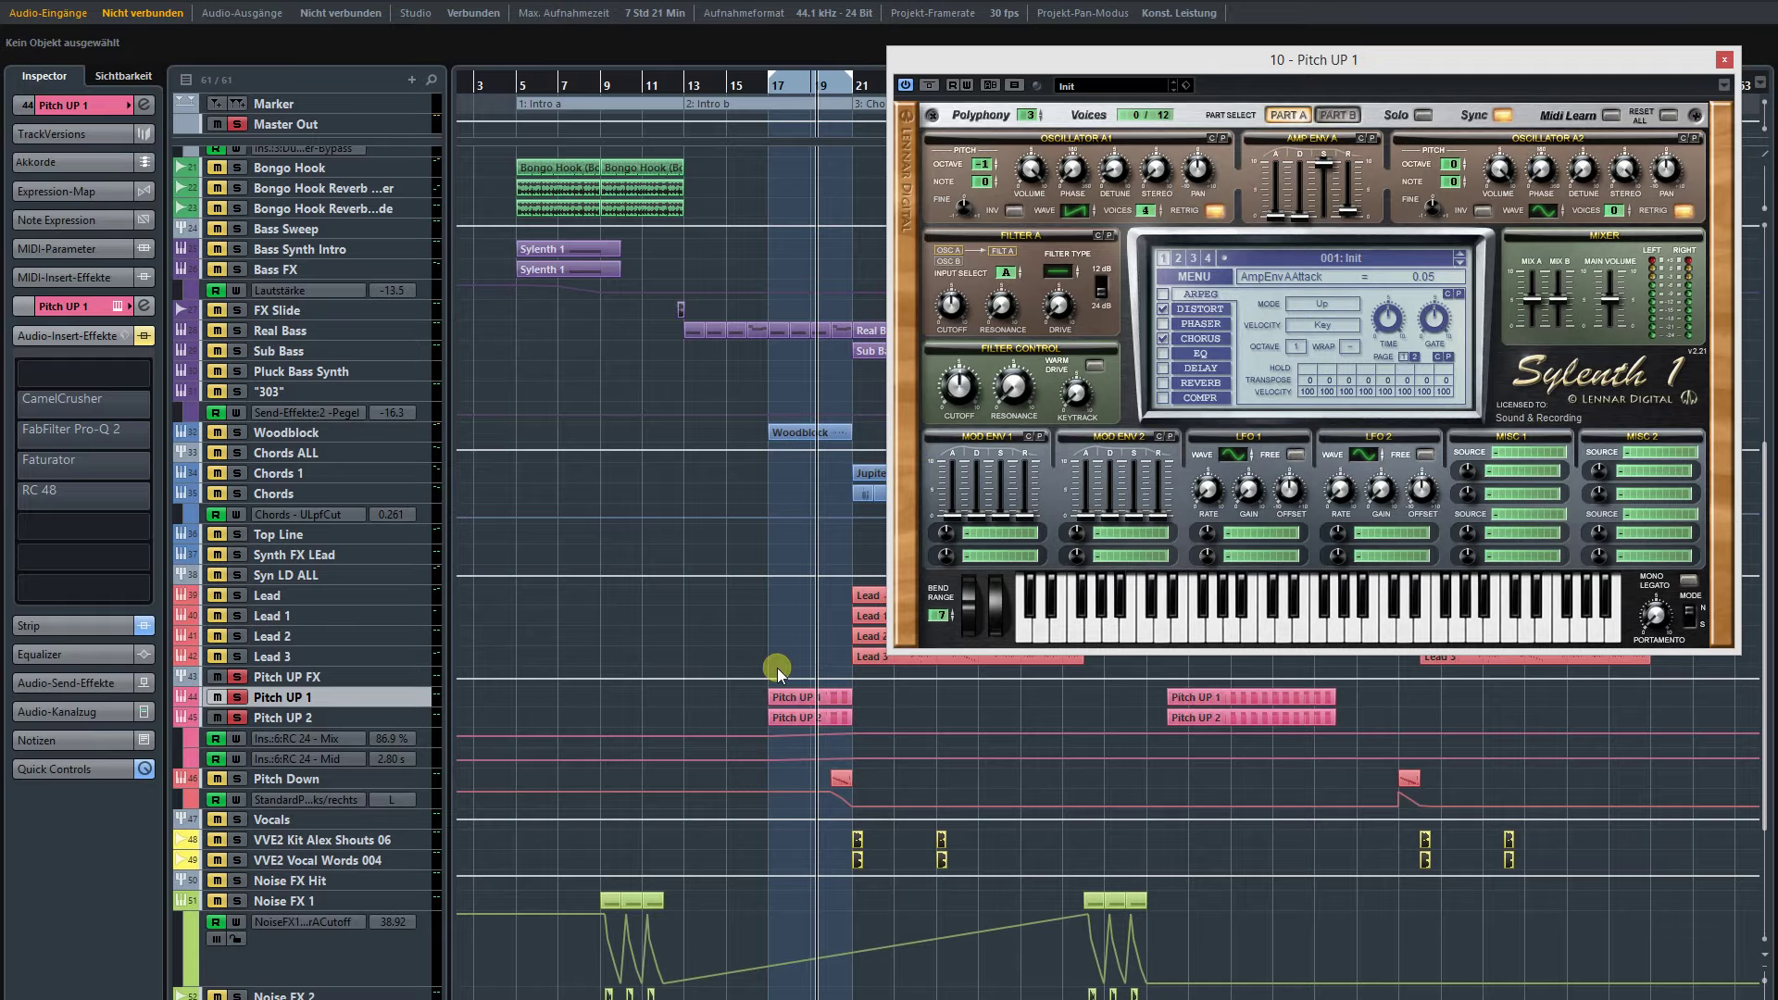
- Open the first Pitch UP 1 event in the key editor, examine its notes and pitchbend curve during playback, and close the editor
double_click(781, 696)
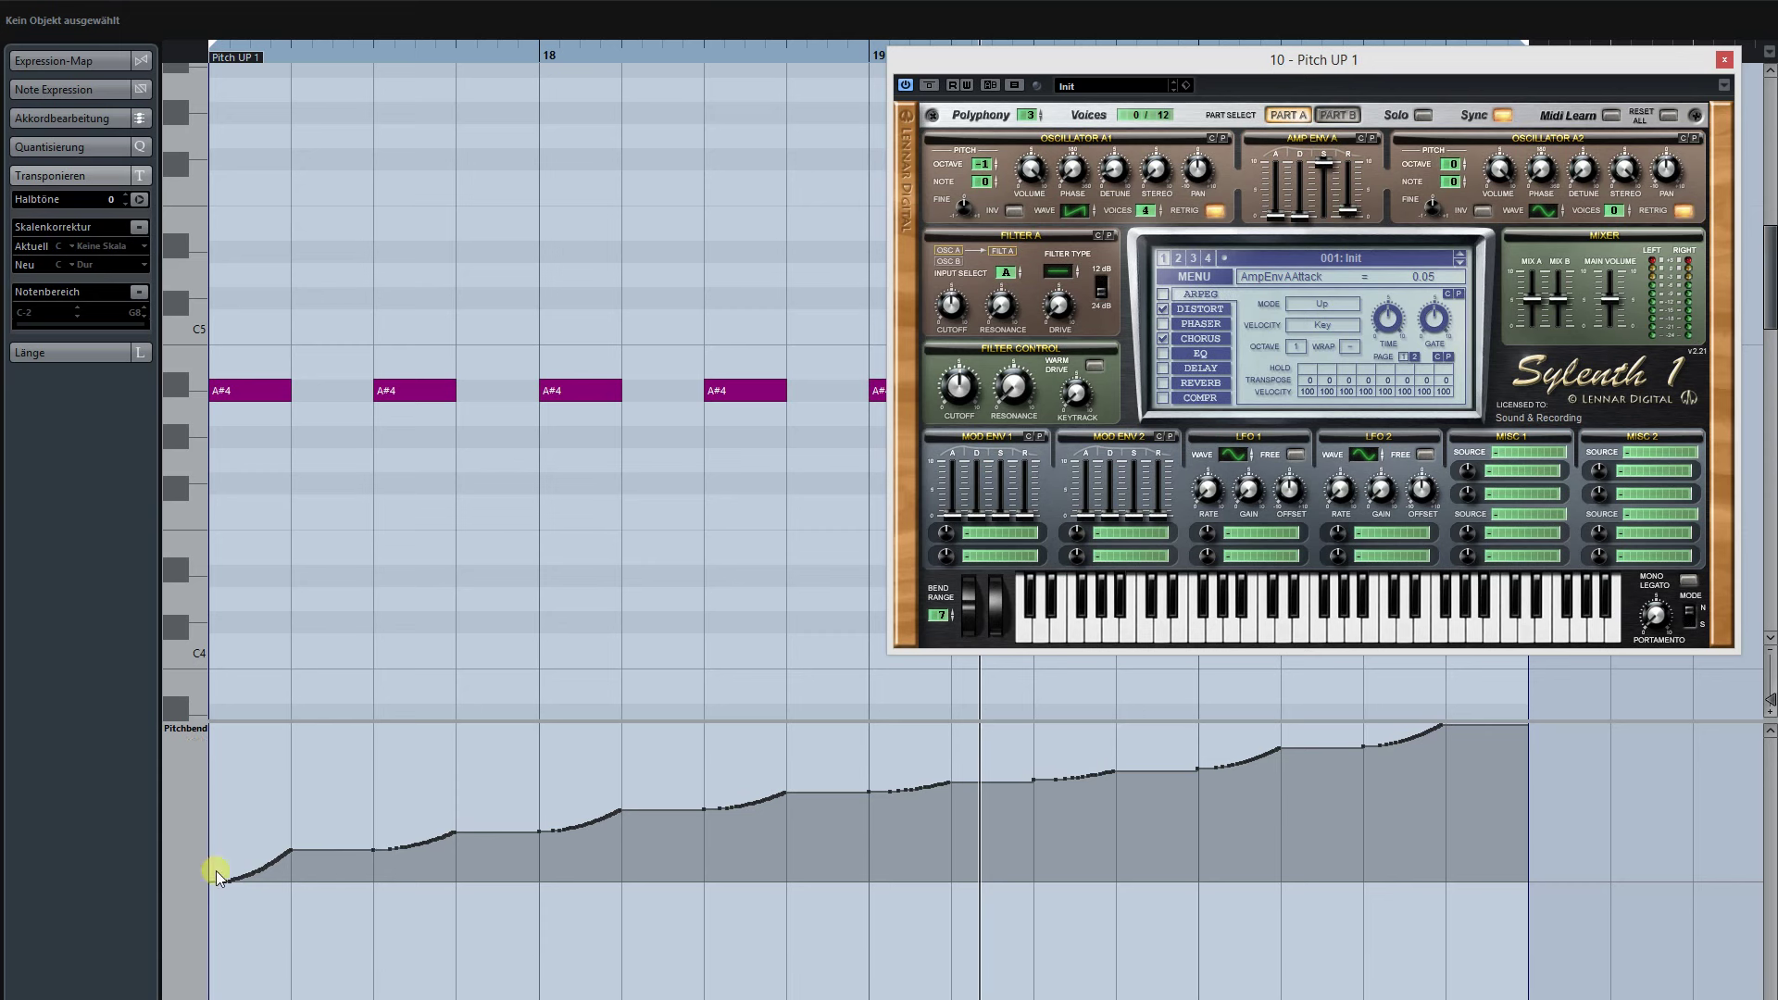
key("space")
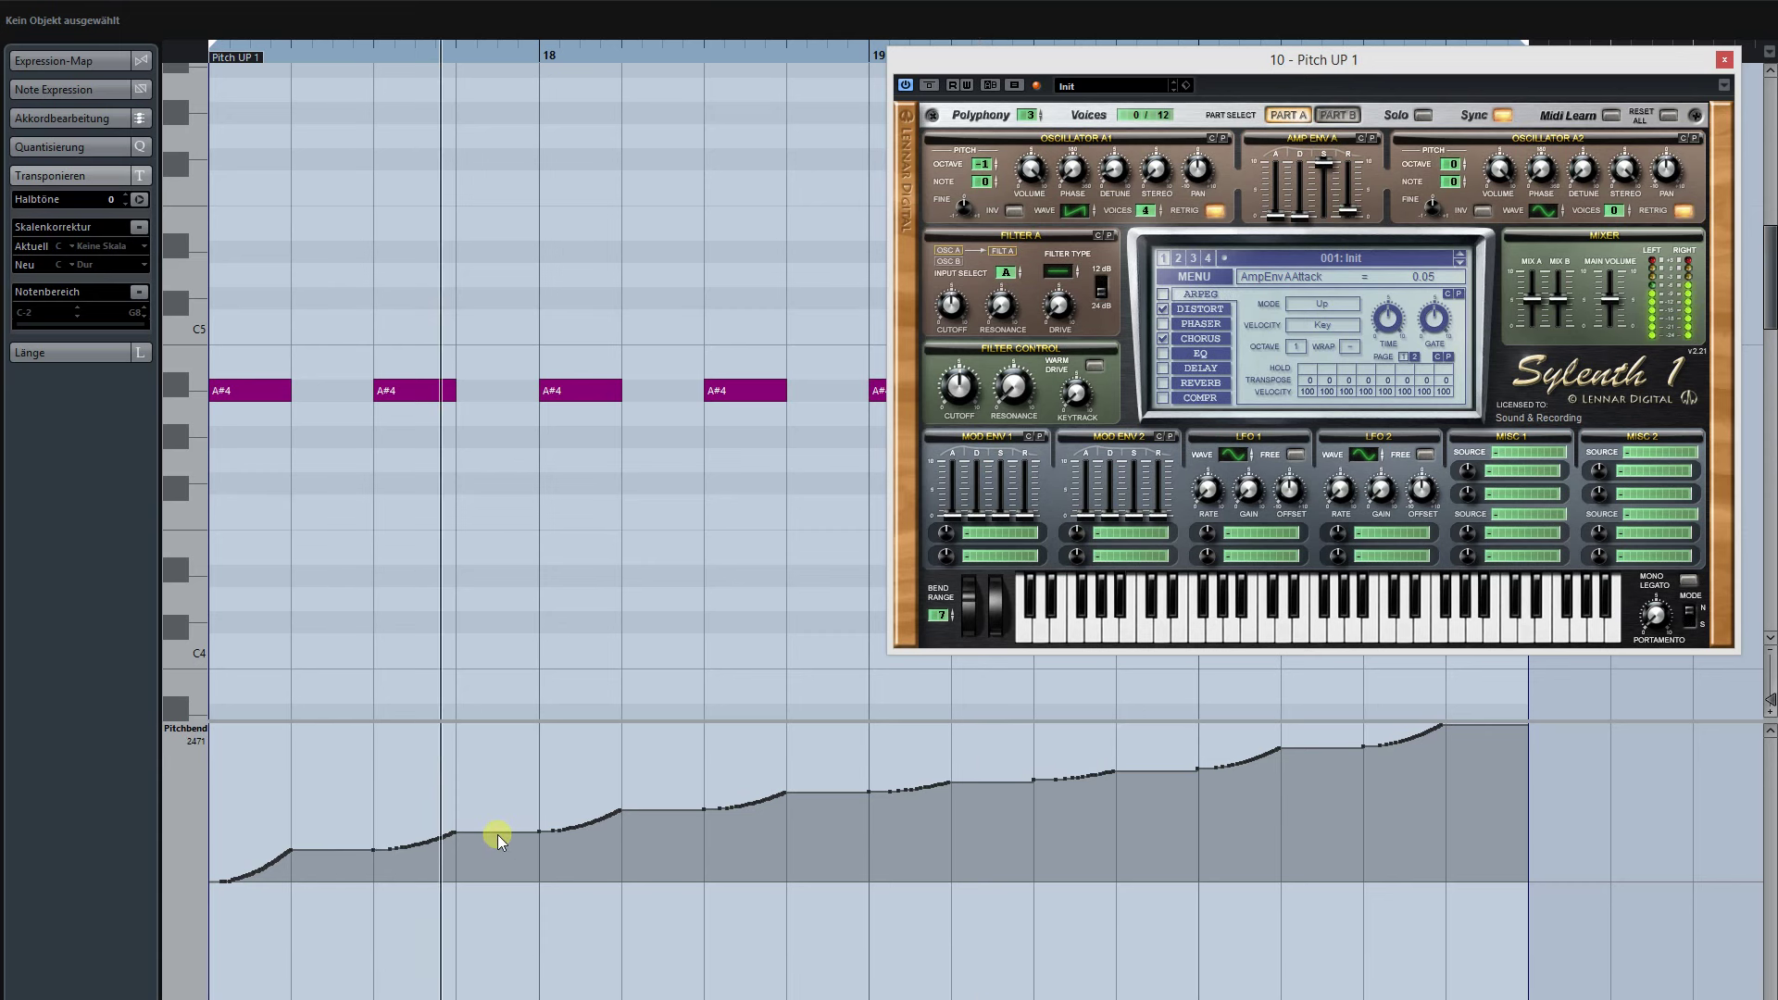
key("space")
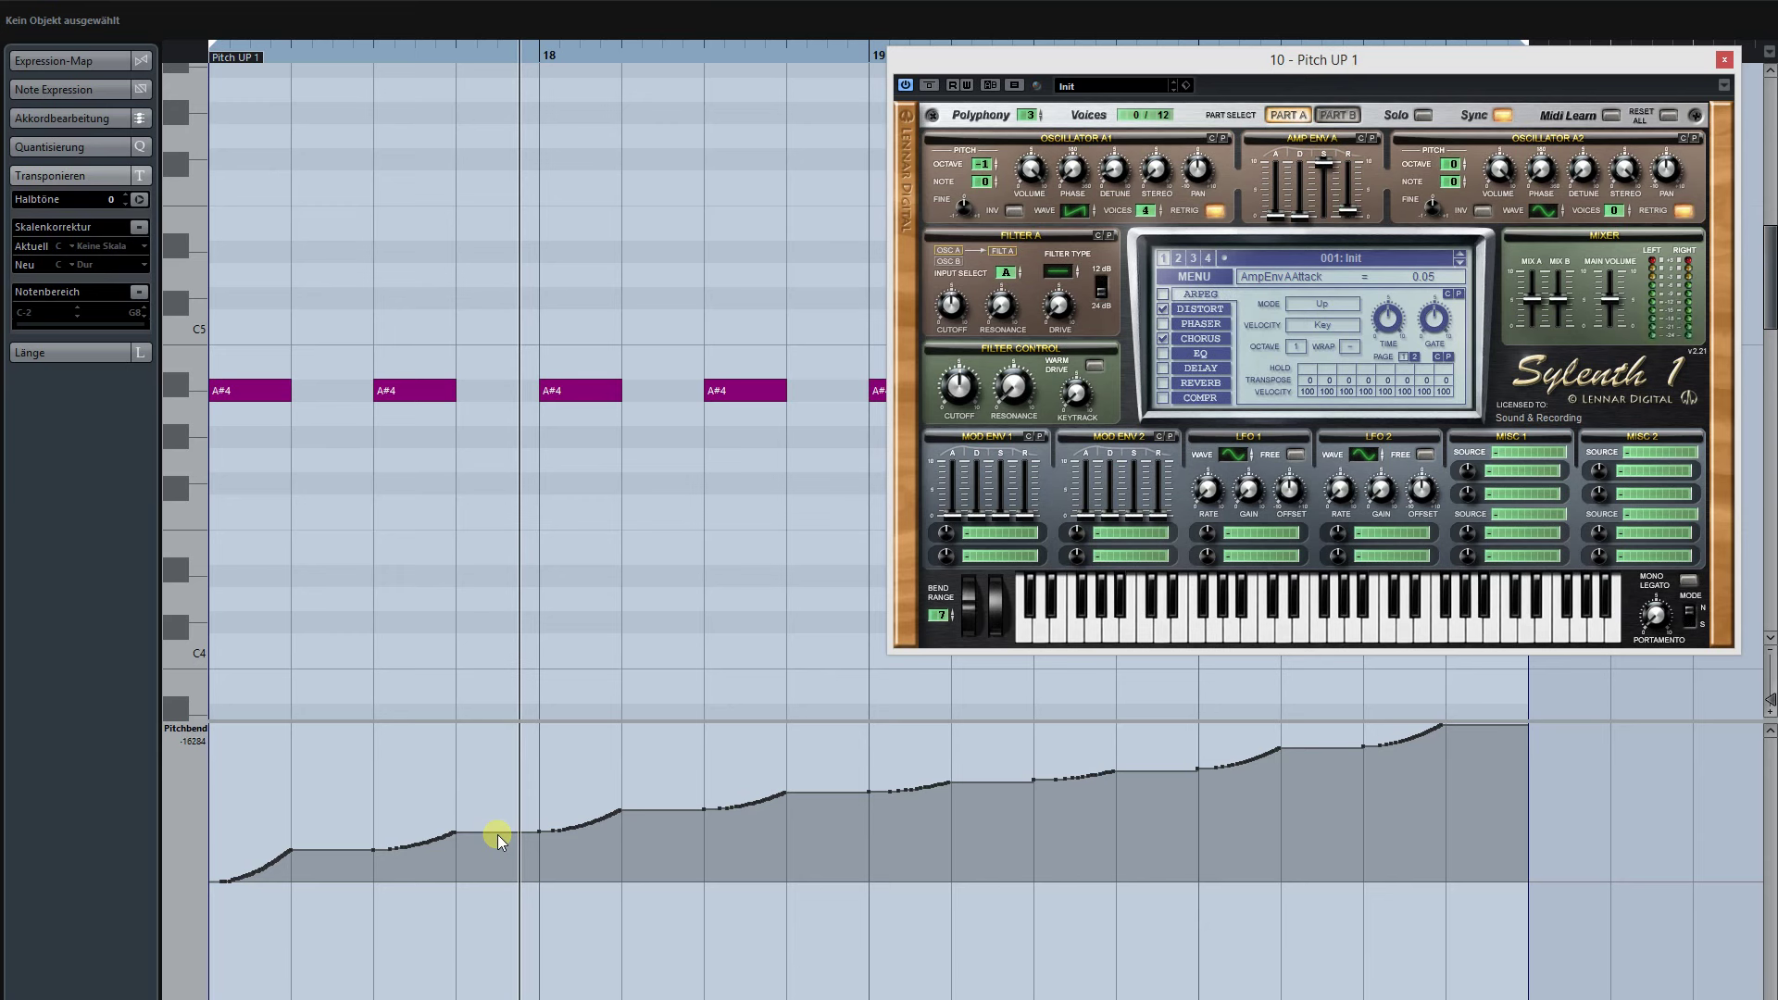
key("Return")
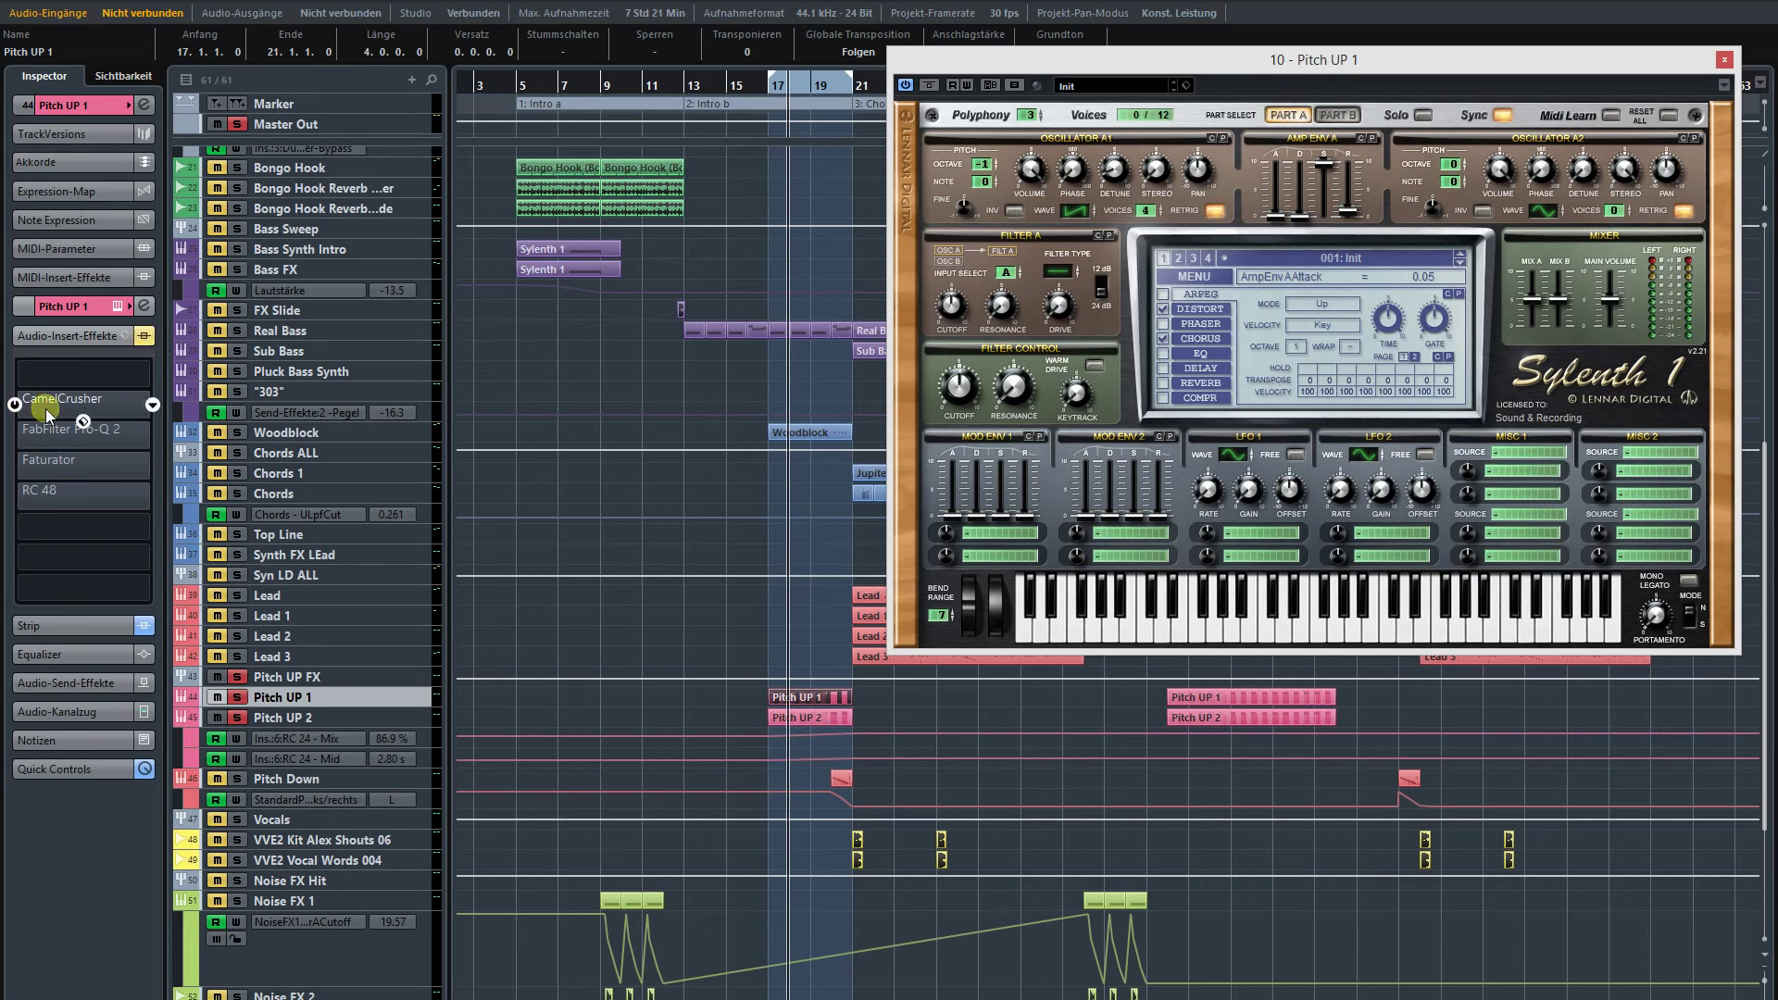
- Turn the bypassed insert effects back on for the Pitch UP 1, Pitch UP 2 and Pitch UP FX tracks
left_click(144, 339)
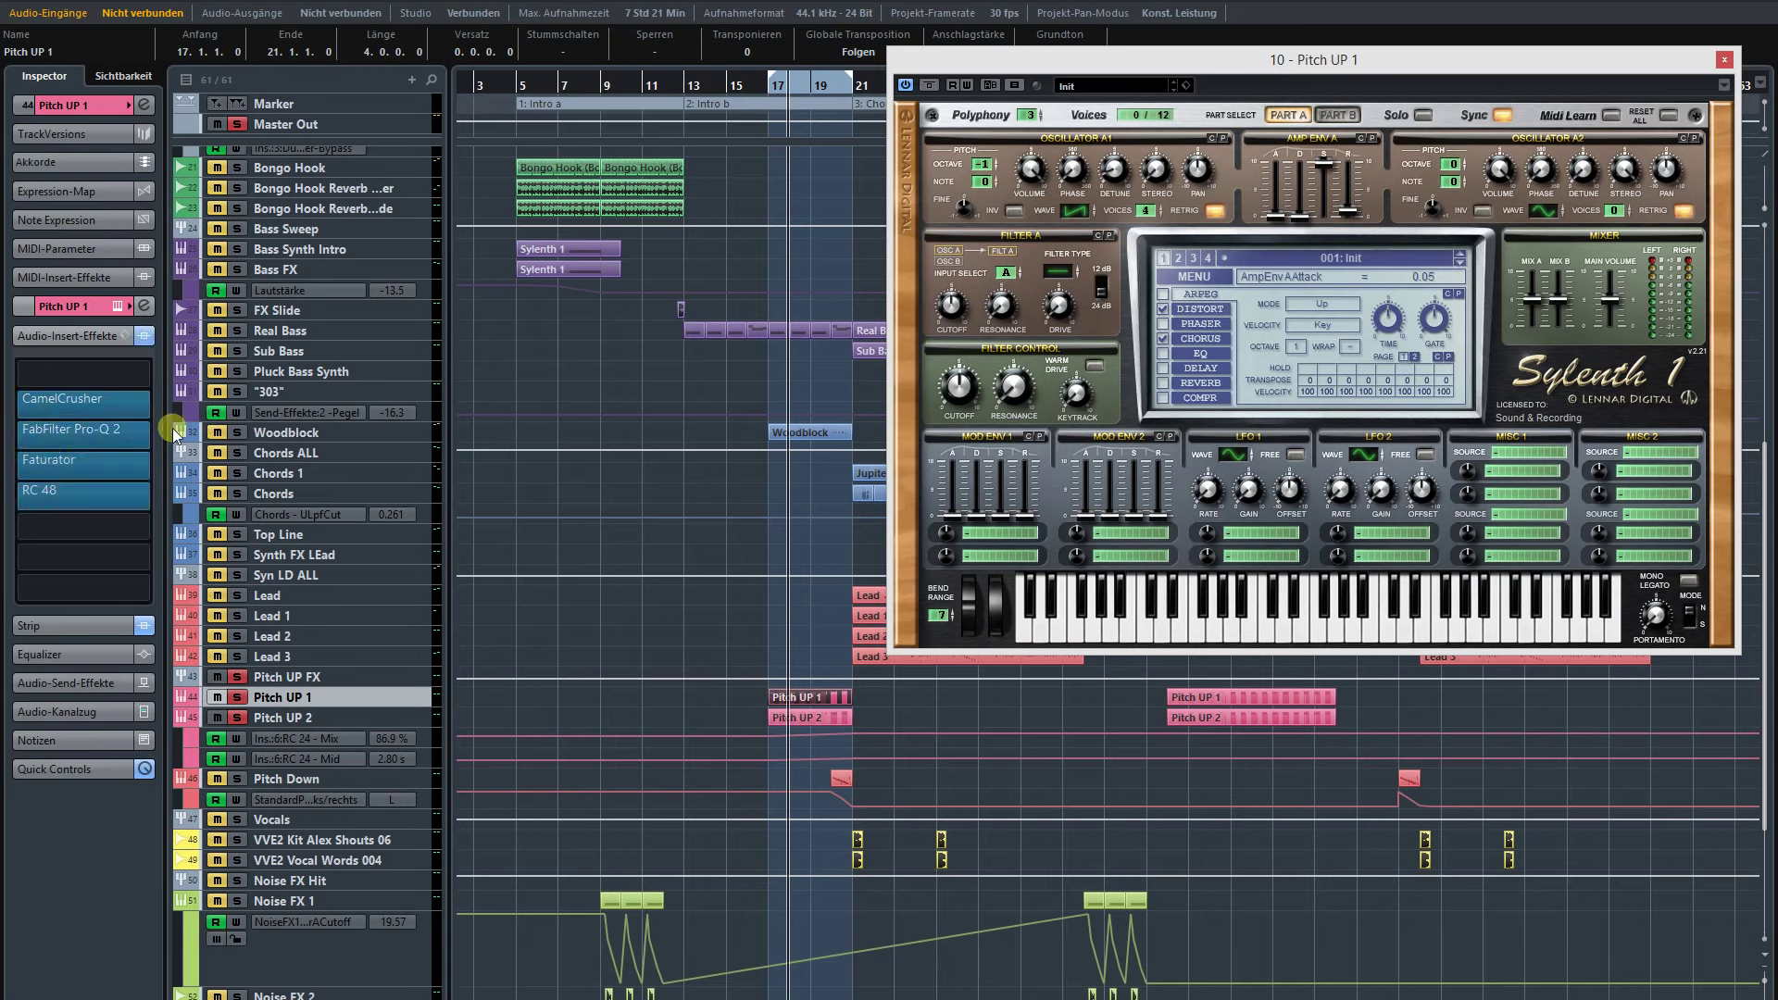
left_click(287, 719)
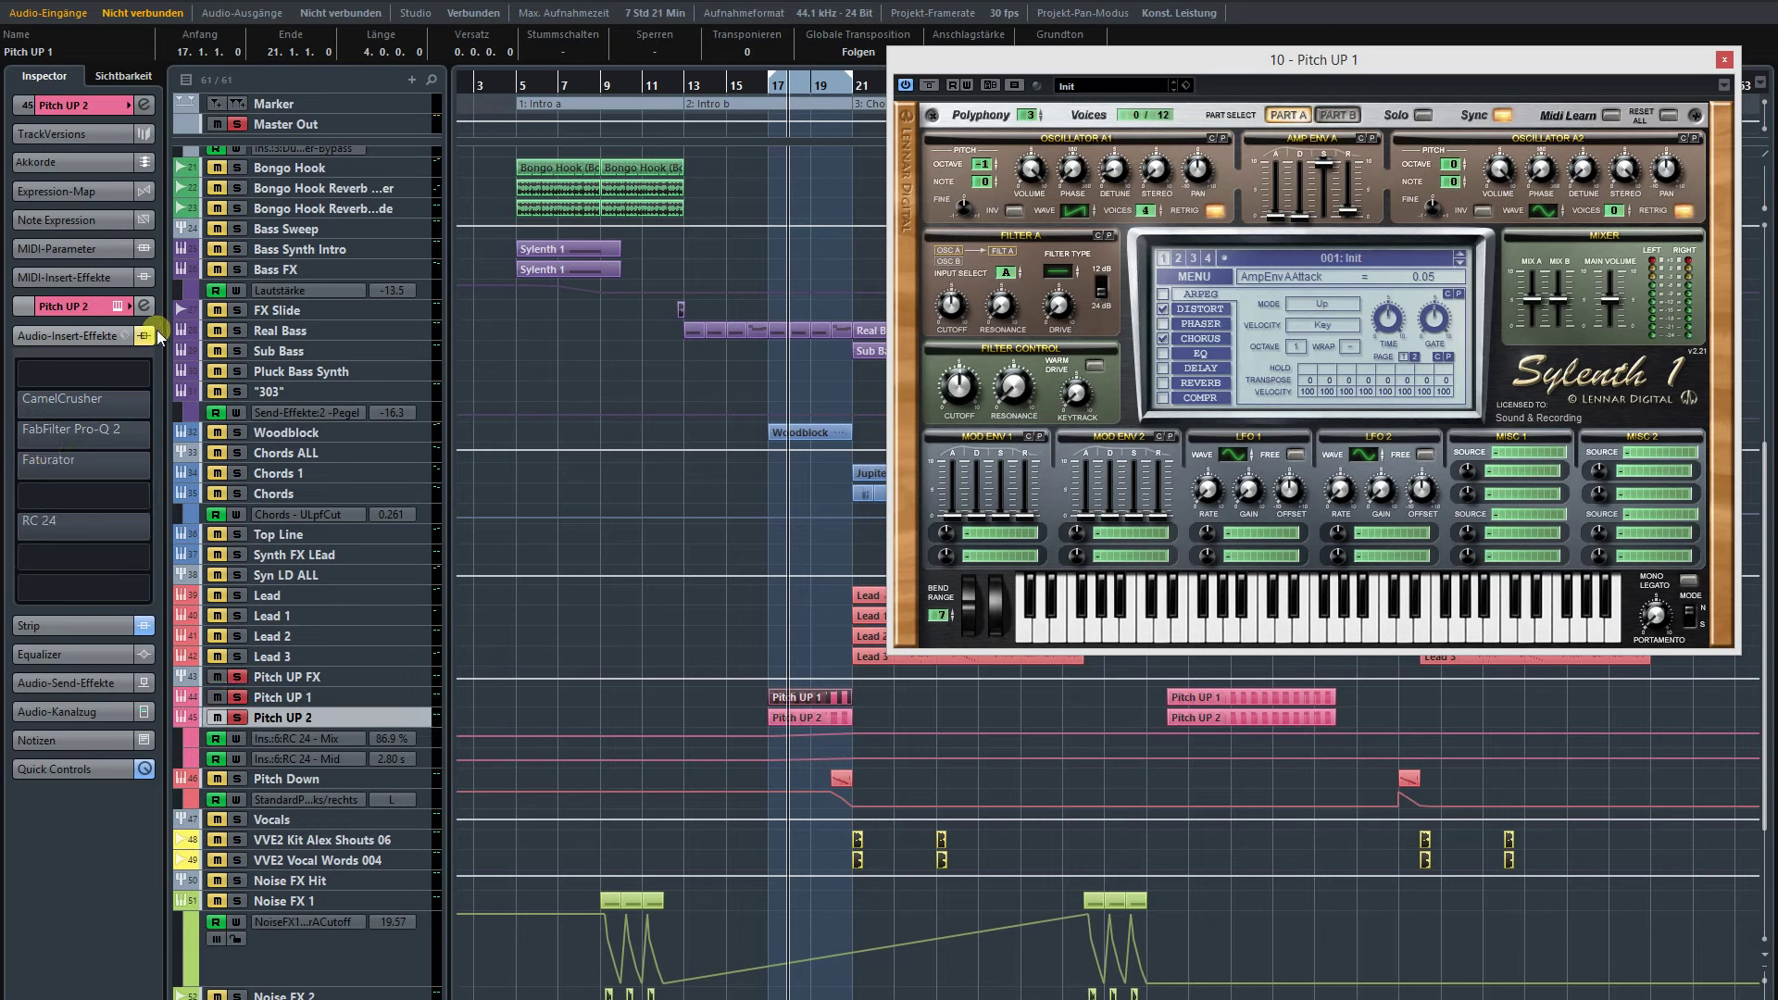
left_click(267, 678)
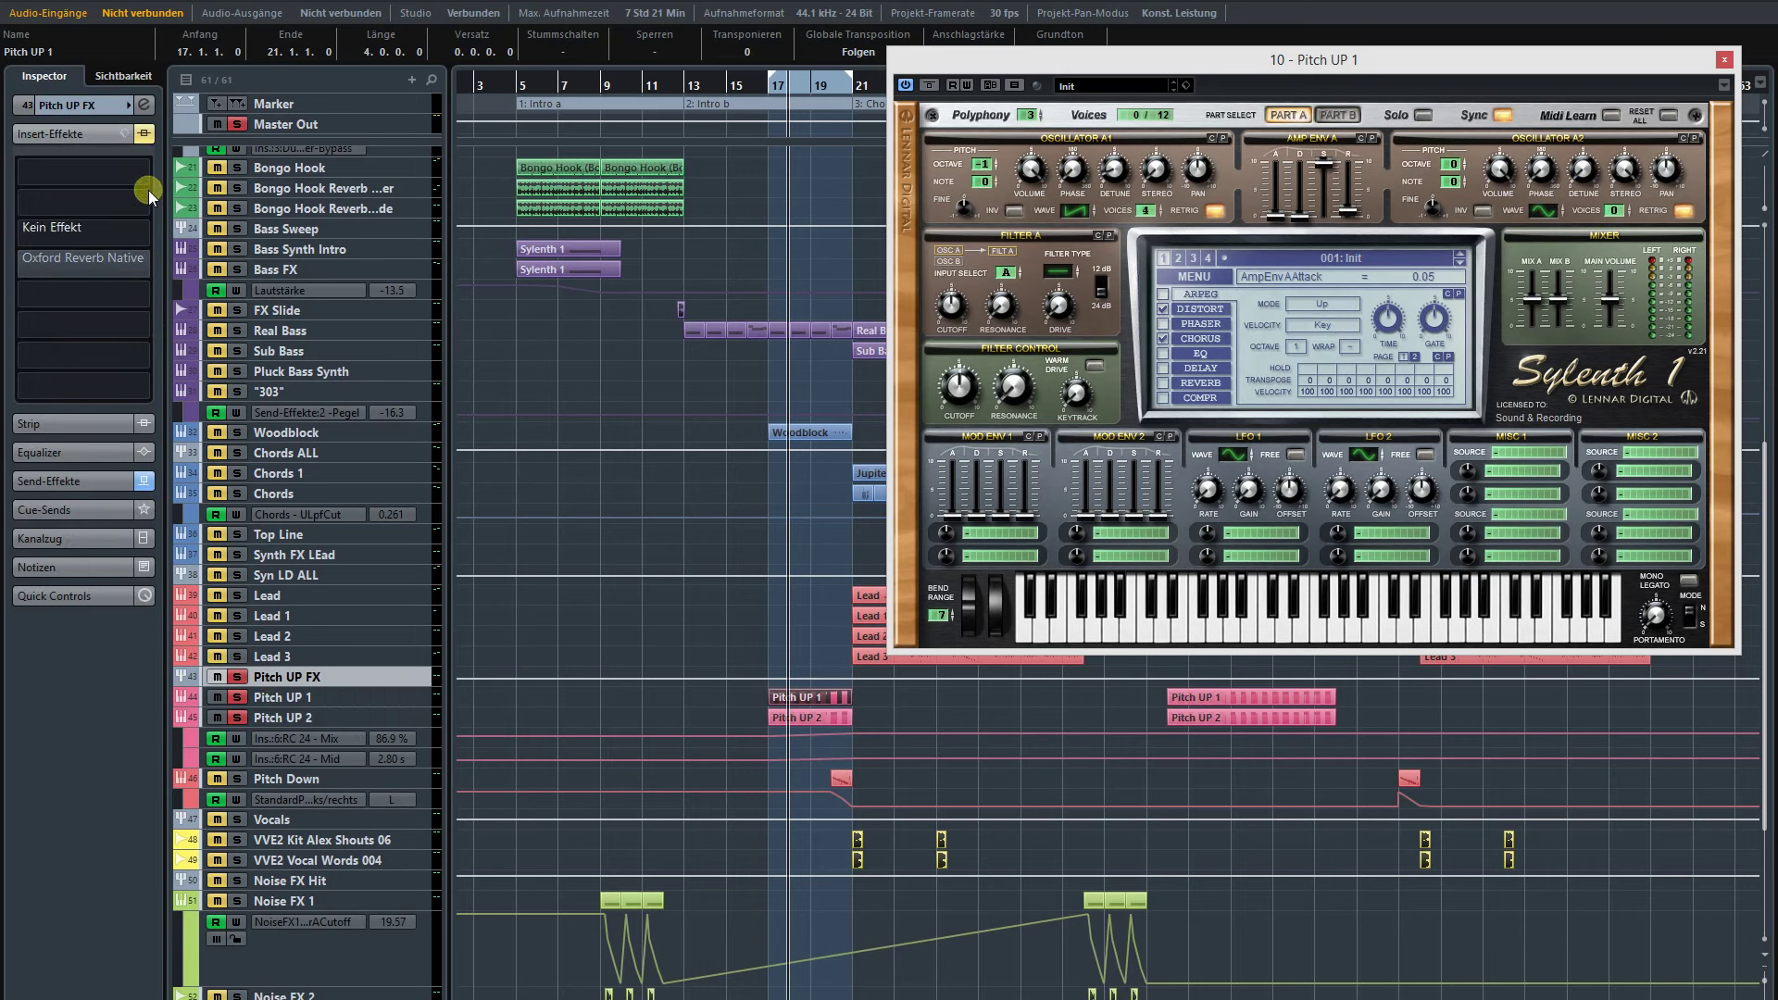
left_click(144, 135)
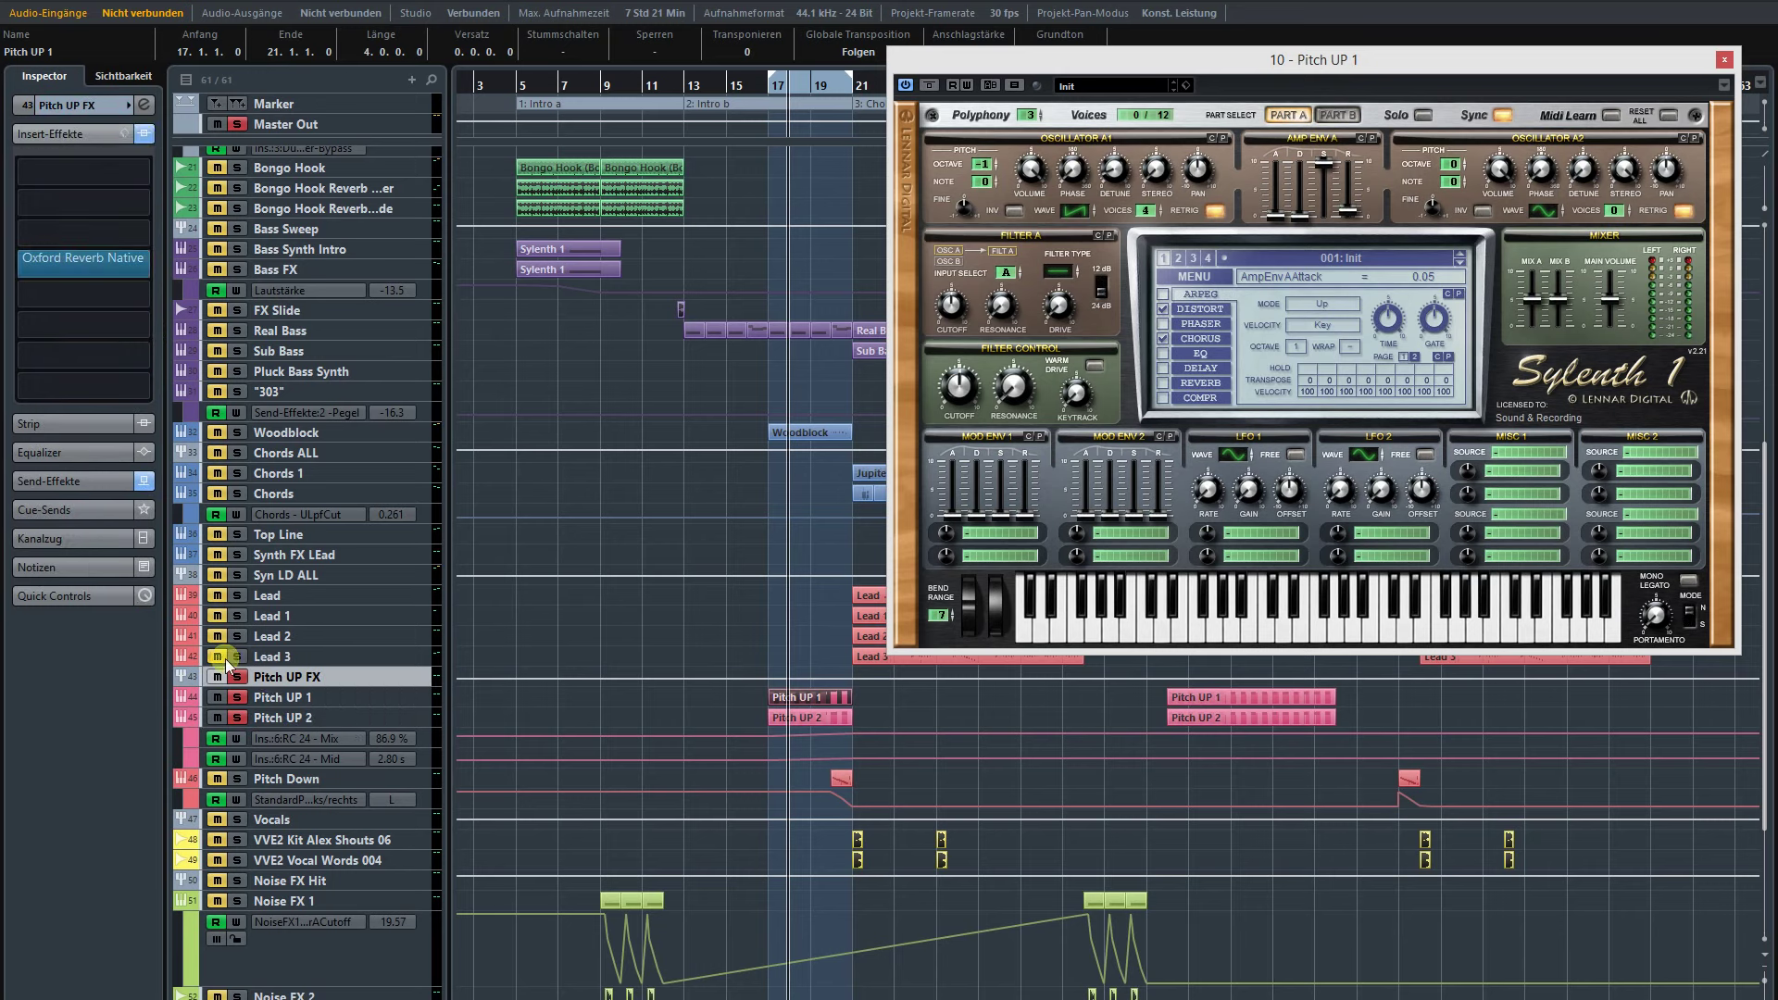
- Audition the soloed Pitch UP FX group from the loop start, close the Sylenth1 window and turn the solo off
left_click(240, 679)
left_click(241, 680)
key("KP_1")
key("space")
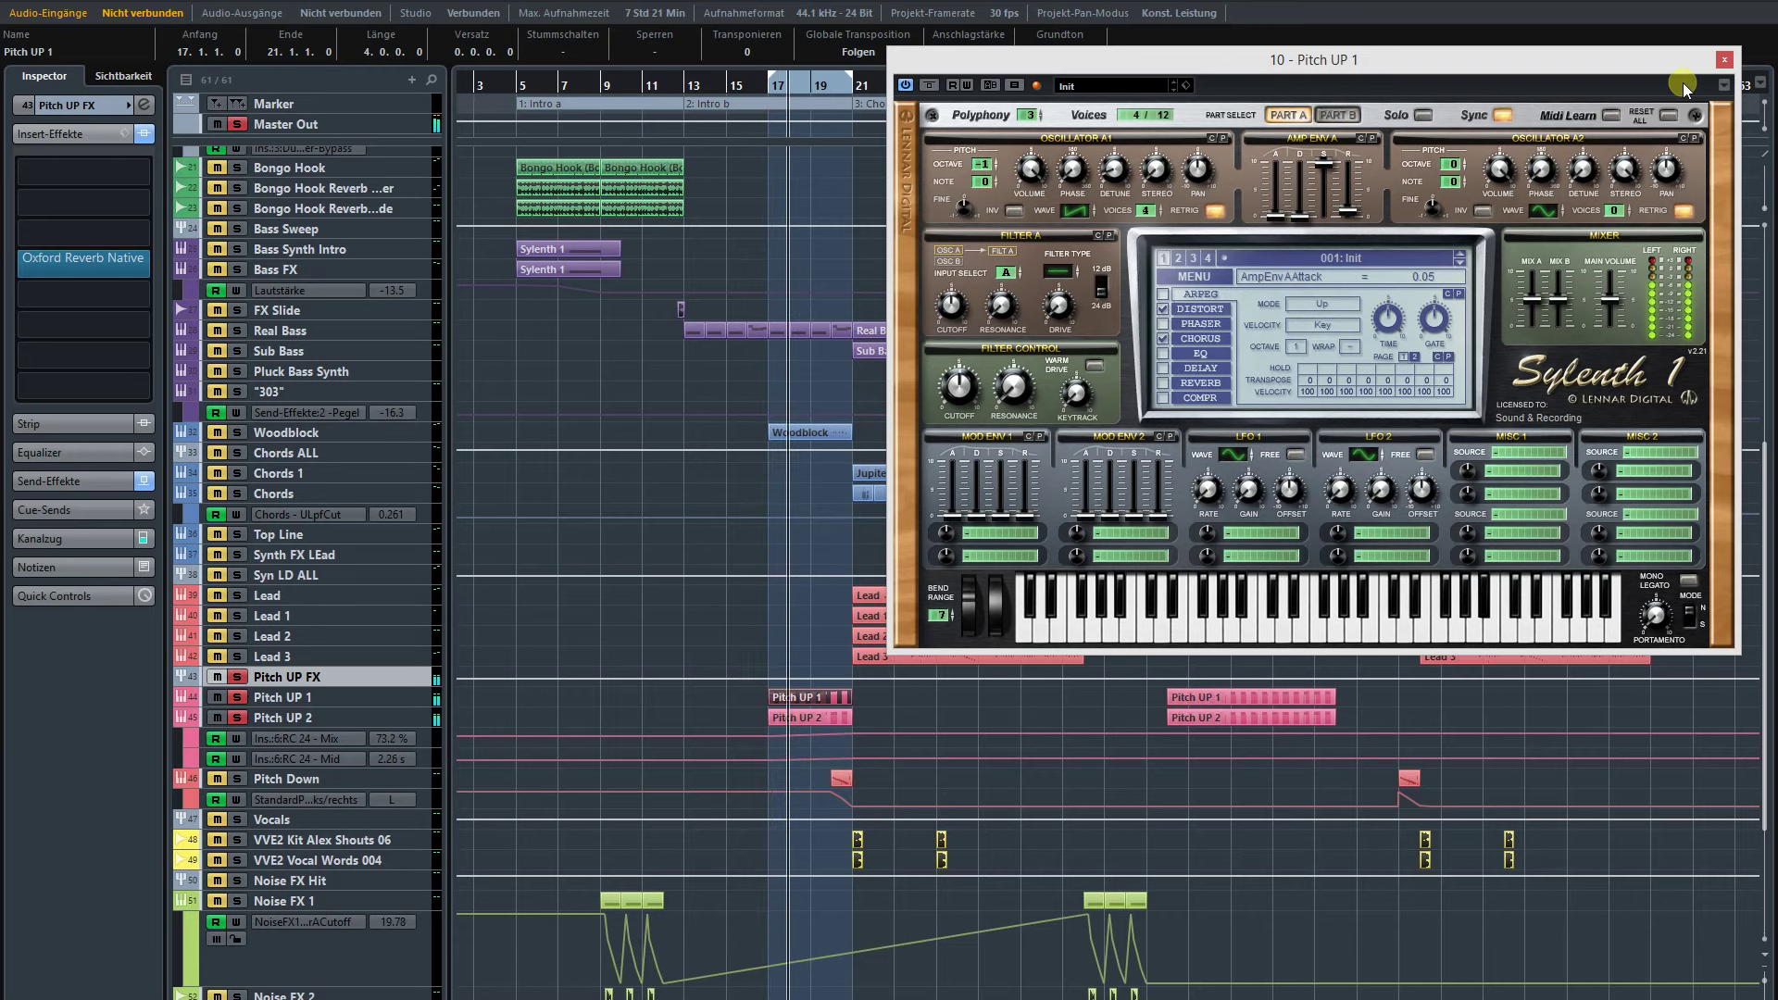
left_click(1724, 61)
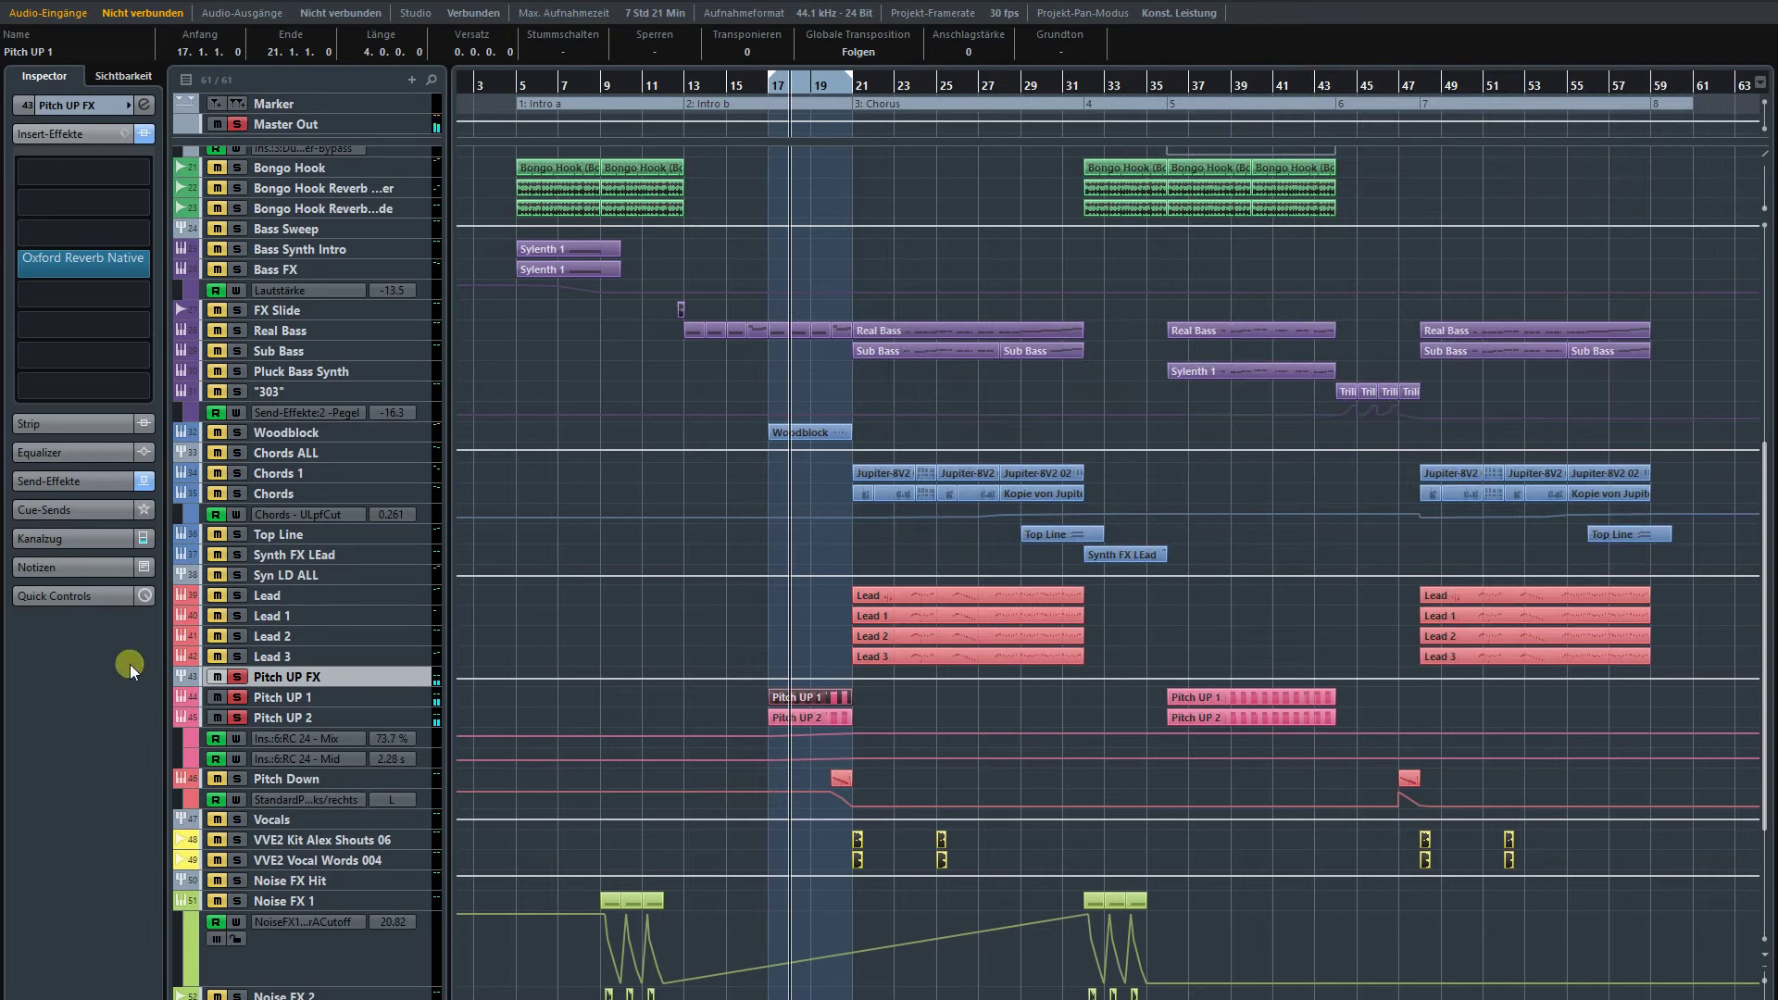
left_click(239, 677)
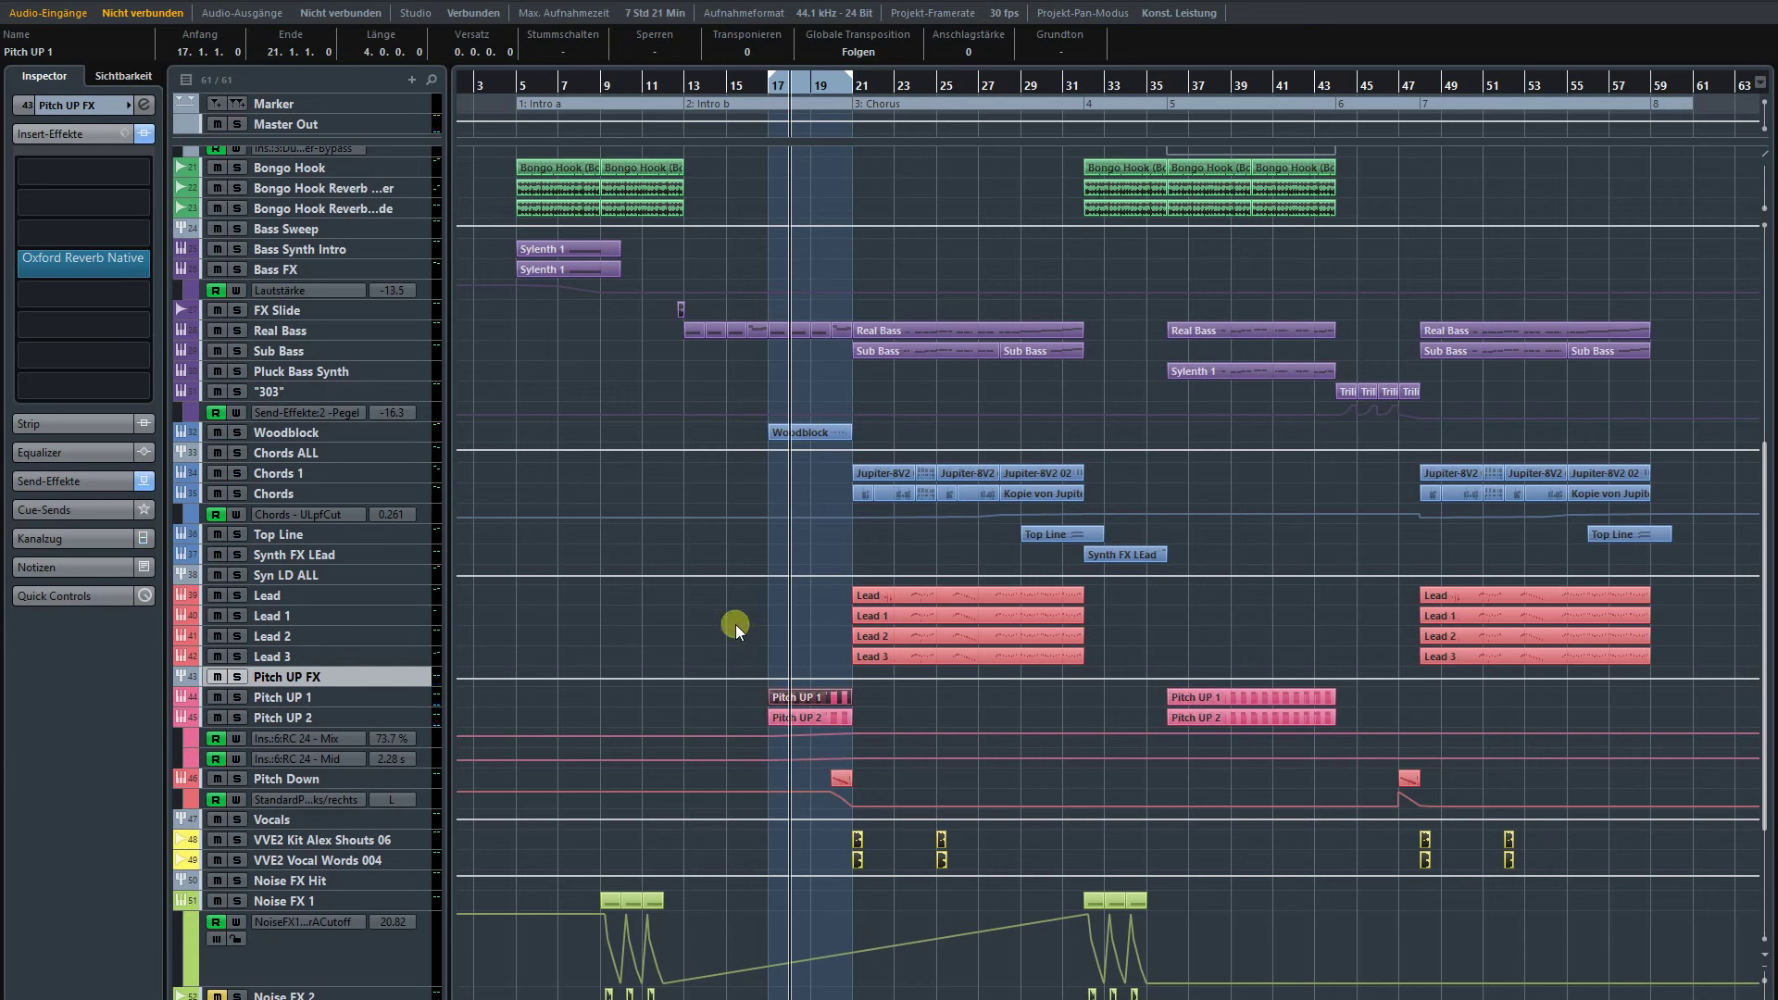
- Solo the Pitch UP 2 track to examine its sound and inserts, and clear the solo again
left_click(284, 722)
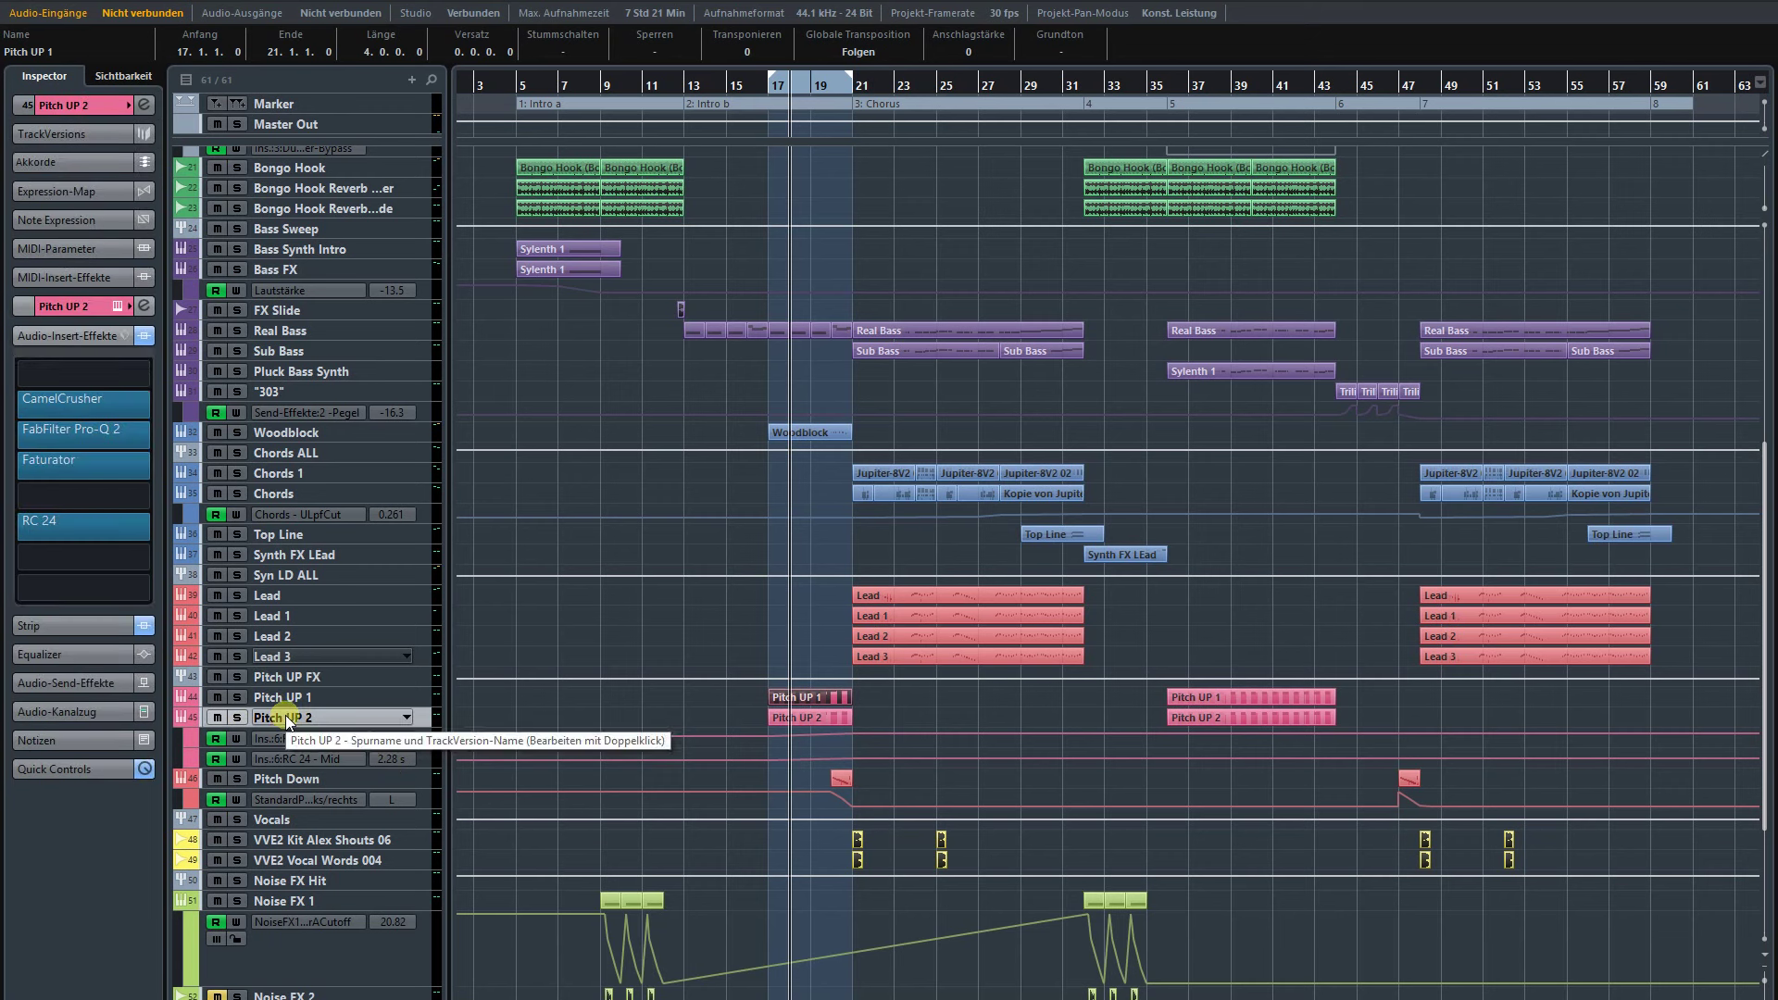
left_click(239, 717)
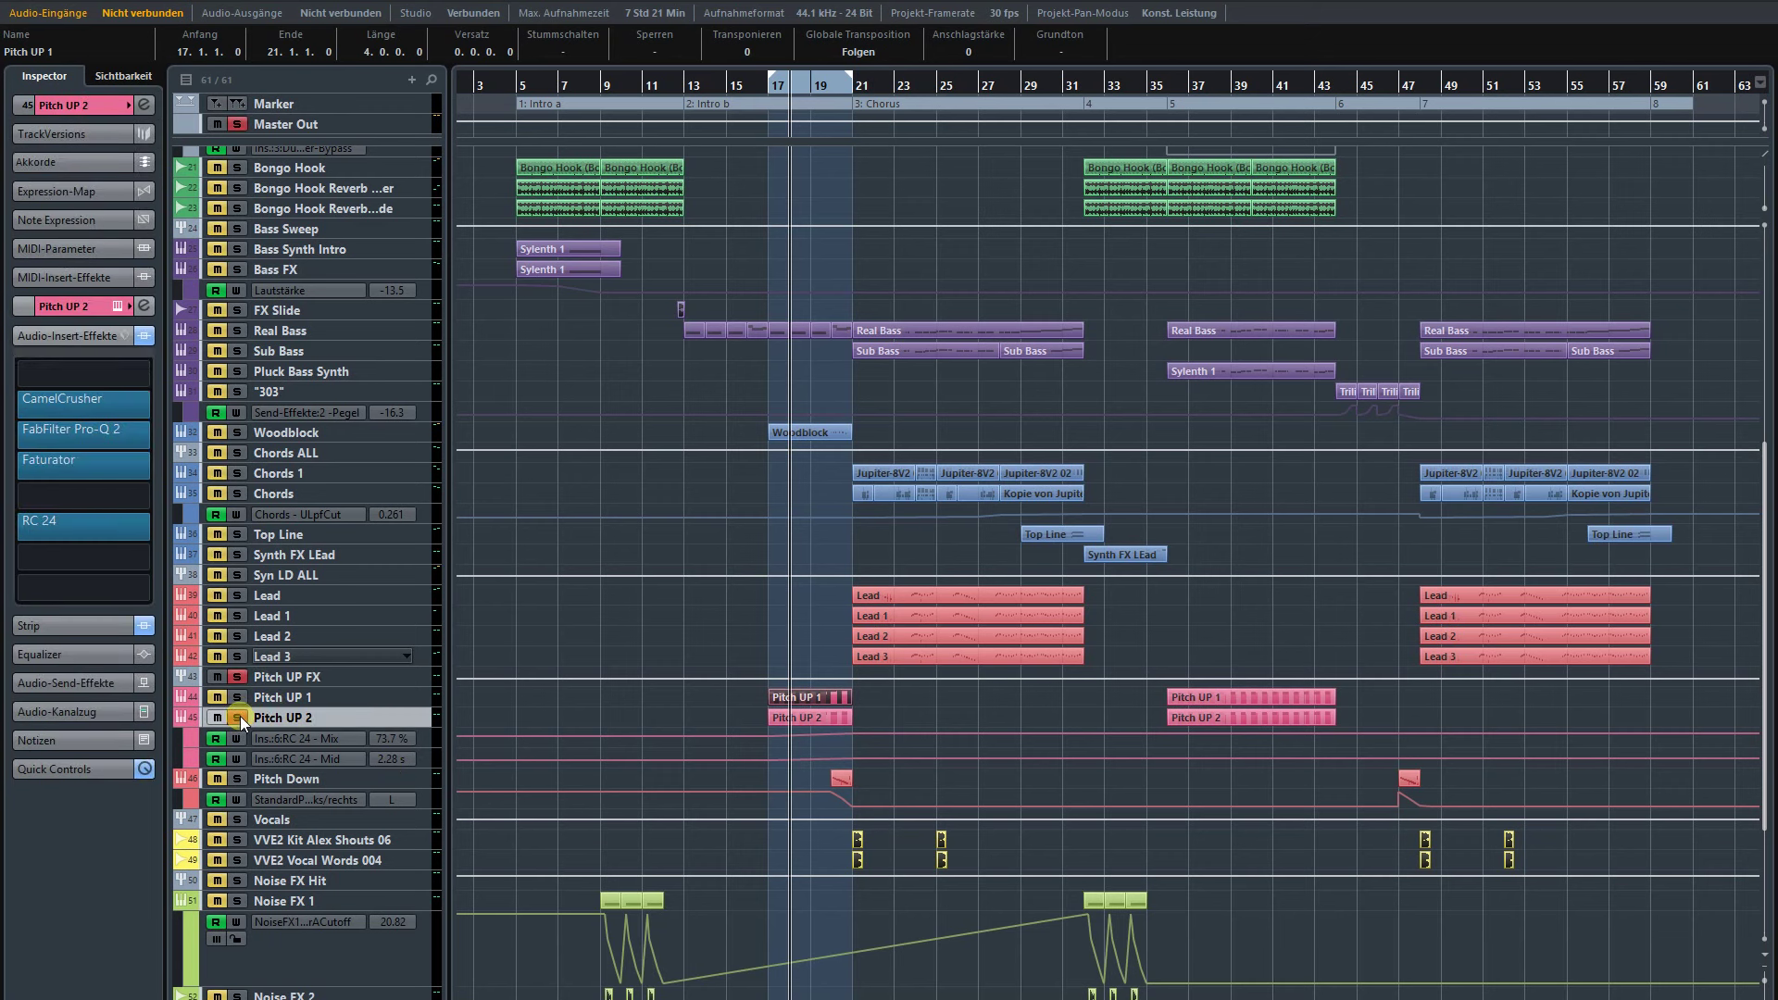
left_click(54, 468)
mouse_move(906, 563)
left_mouse_down()
mouse_move(881, 541)
mouse_move(909, 614)
mouse_move(913, 585)
mouse_move(888, 731)
mouse_move(908, 554)
left_mouse_up()
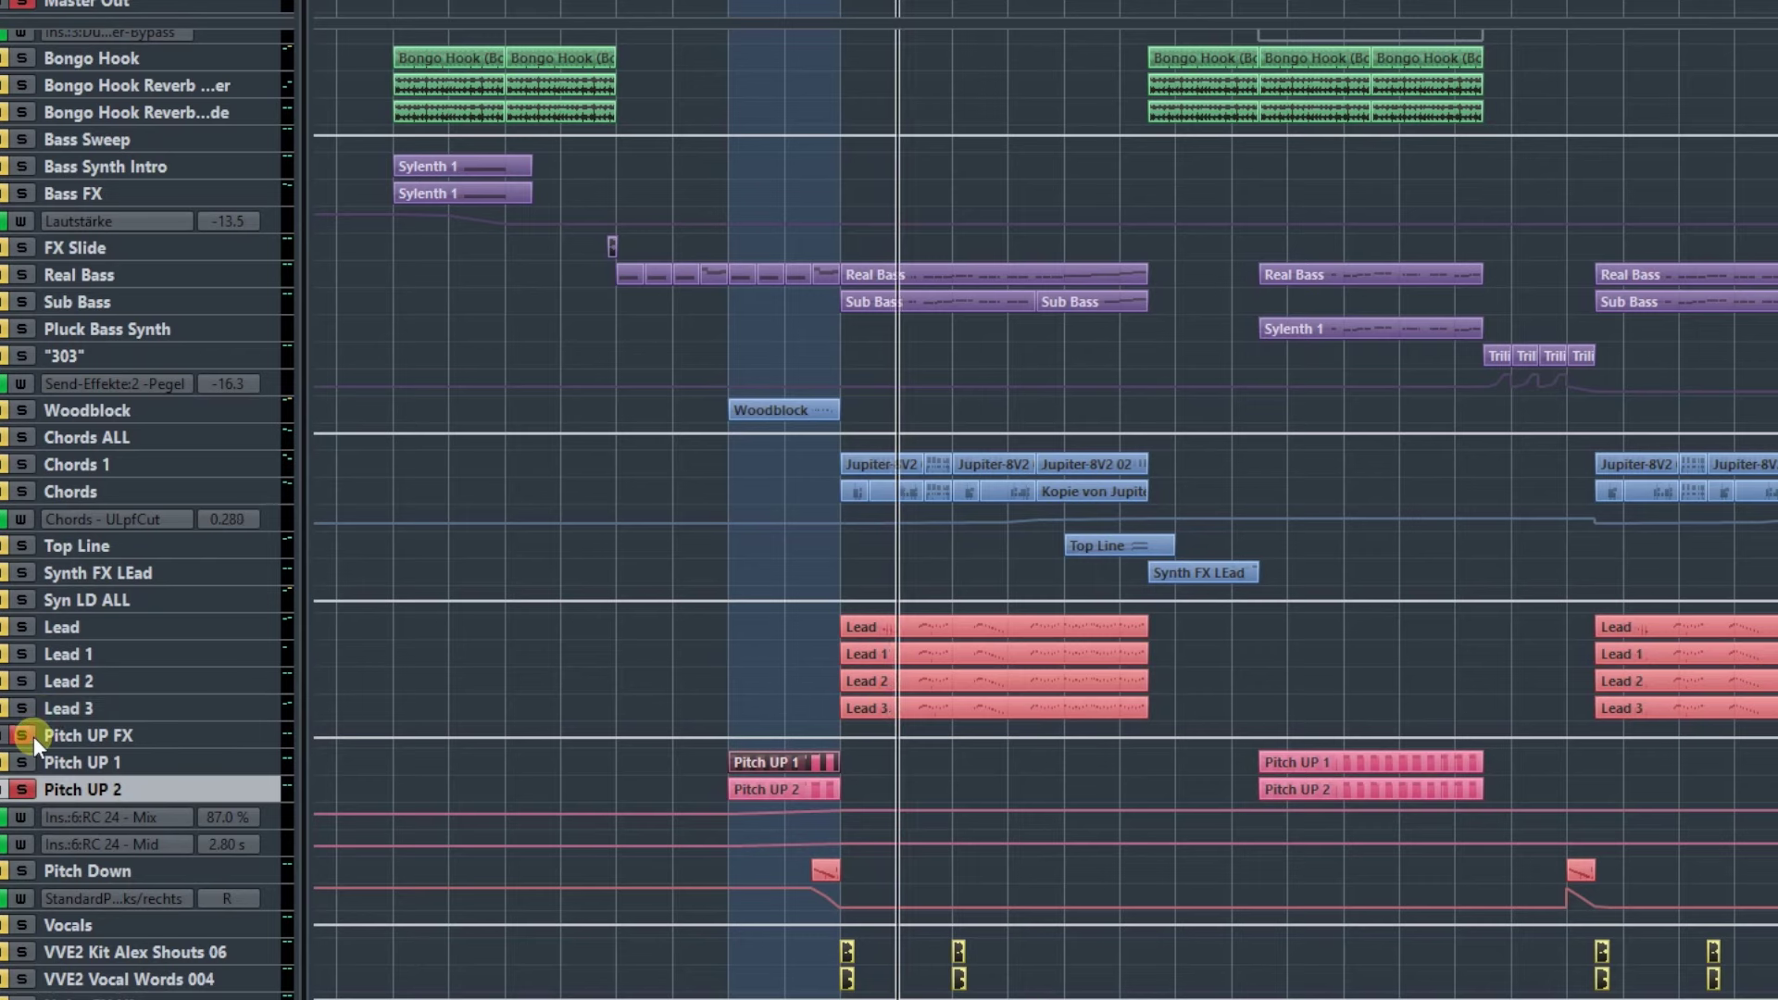
left_click(23, 735)
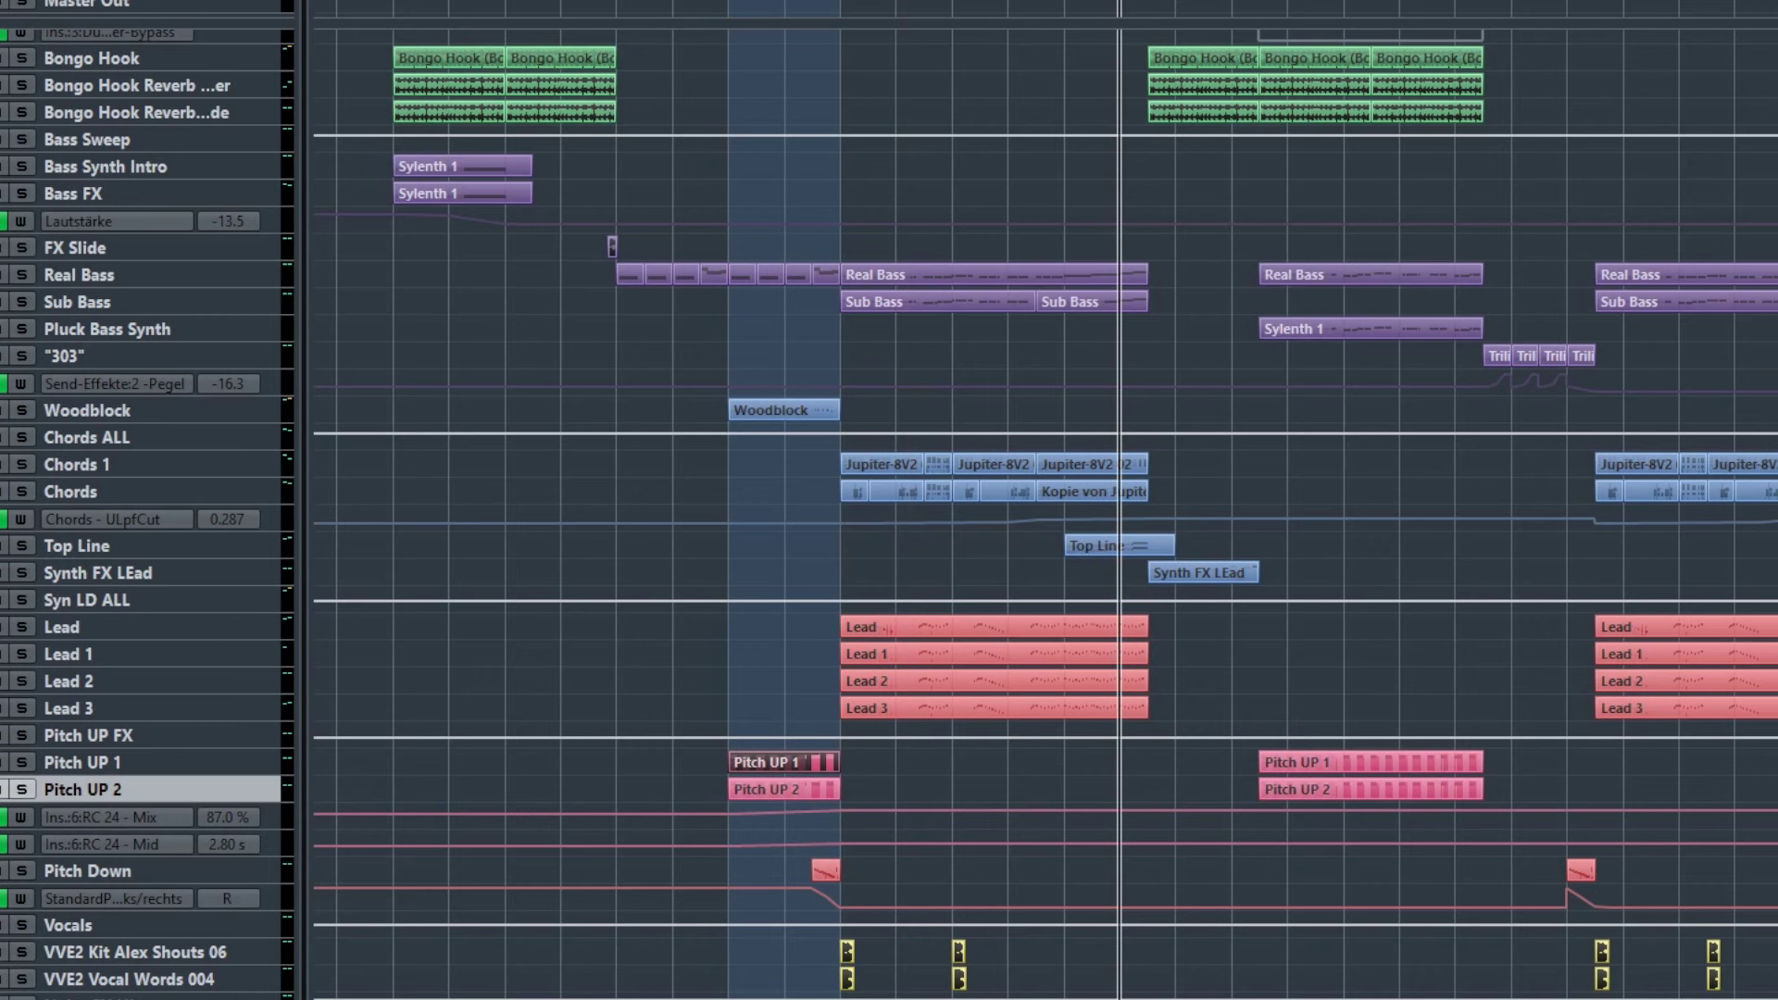
- Set the loop range to the Synth FX LEad event and solo the Synth FX LEad track
left_click(1214, 574)
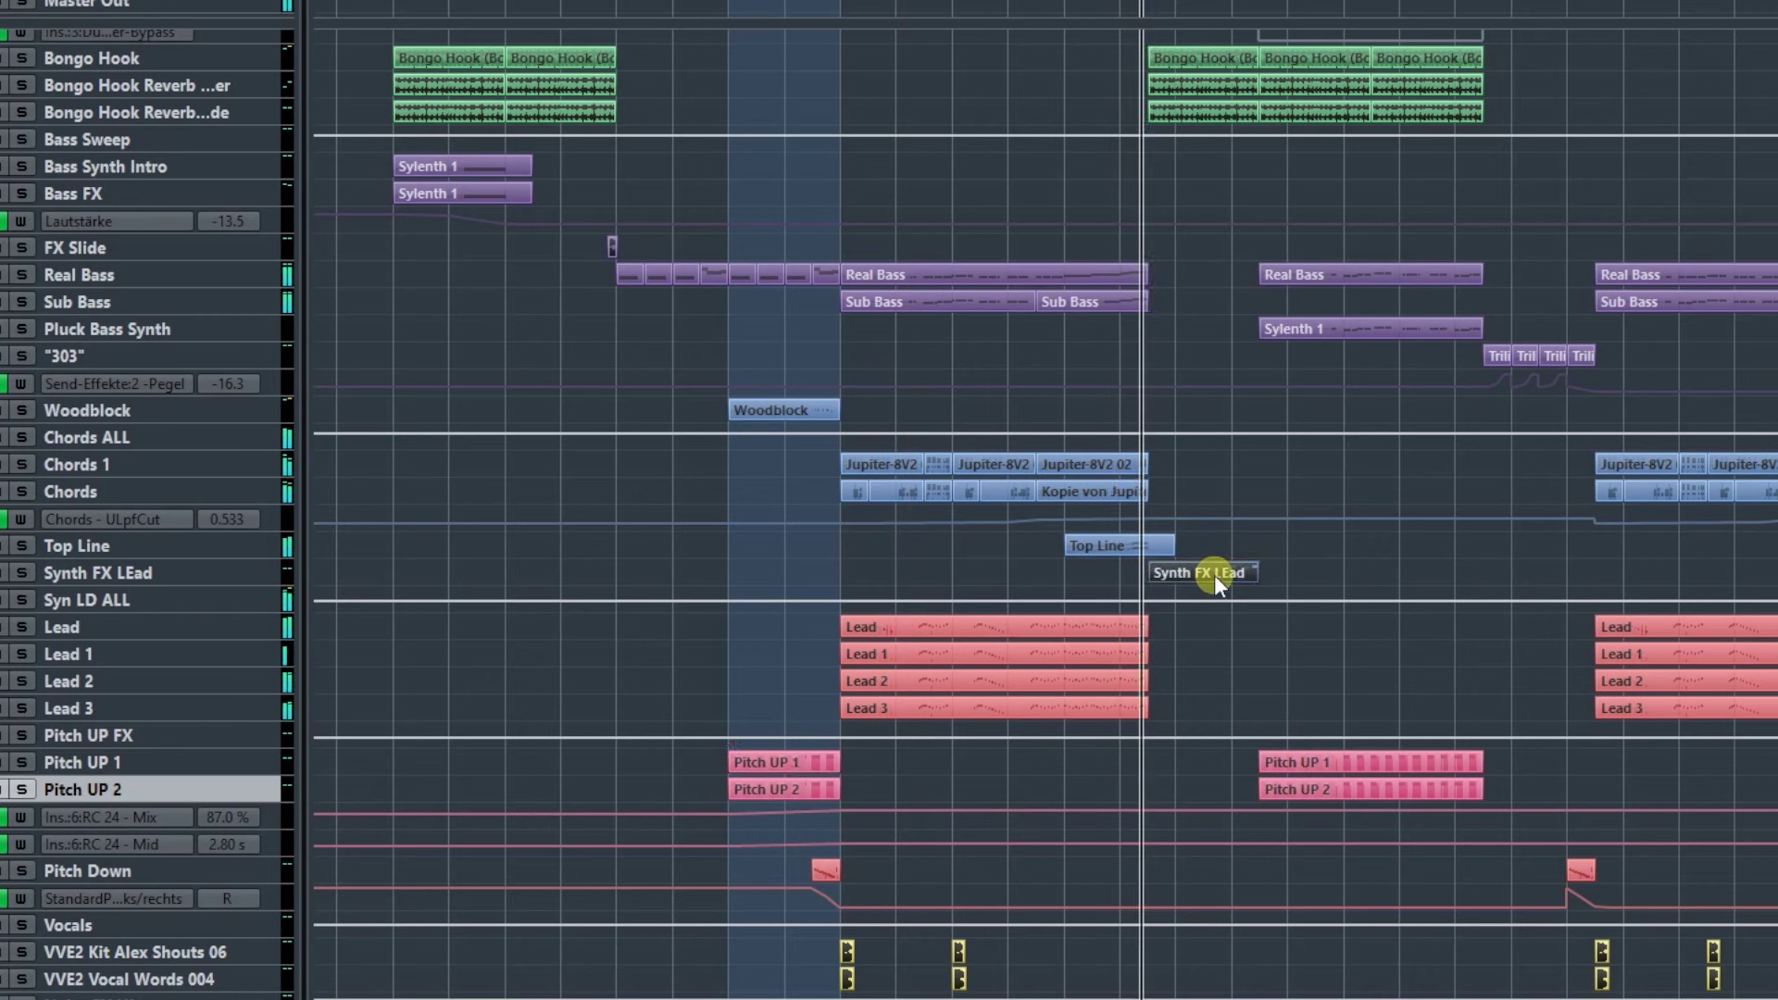
key("p")
left_click(74, 571)
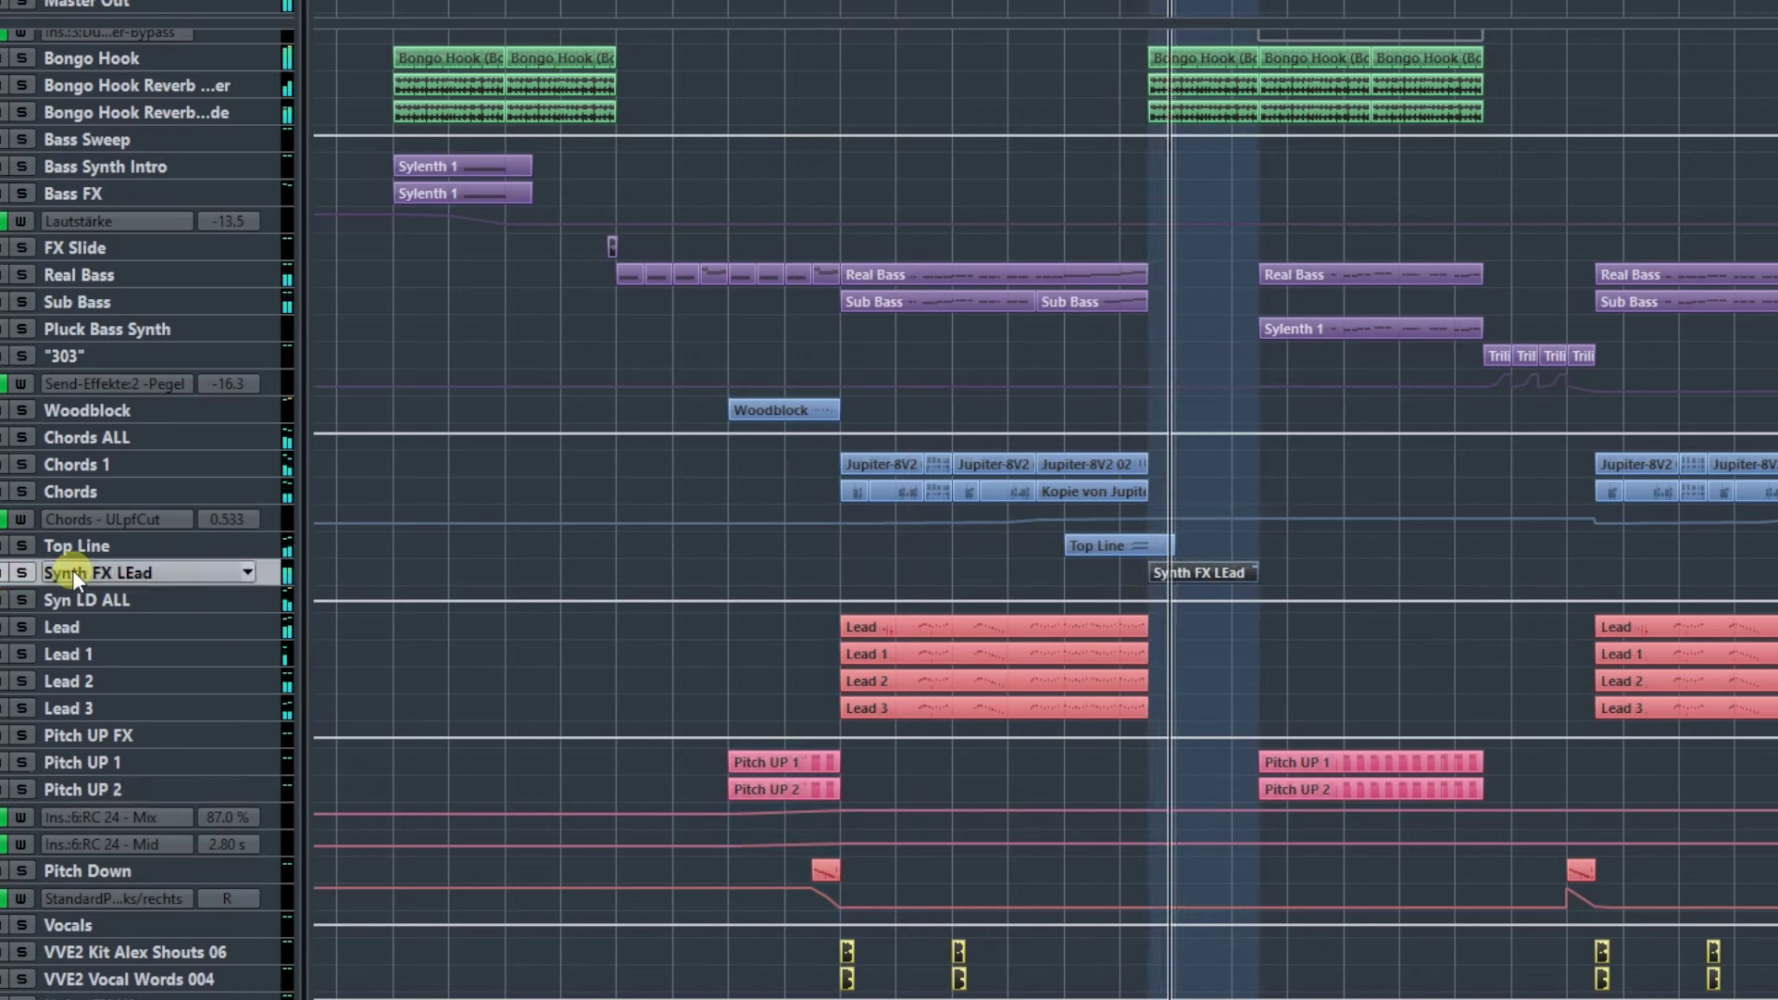
left_click(20, 572)
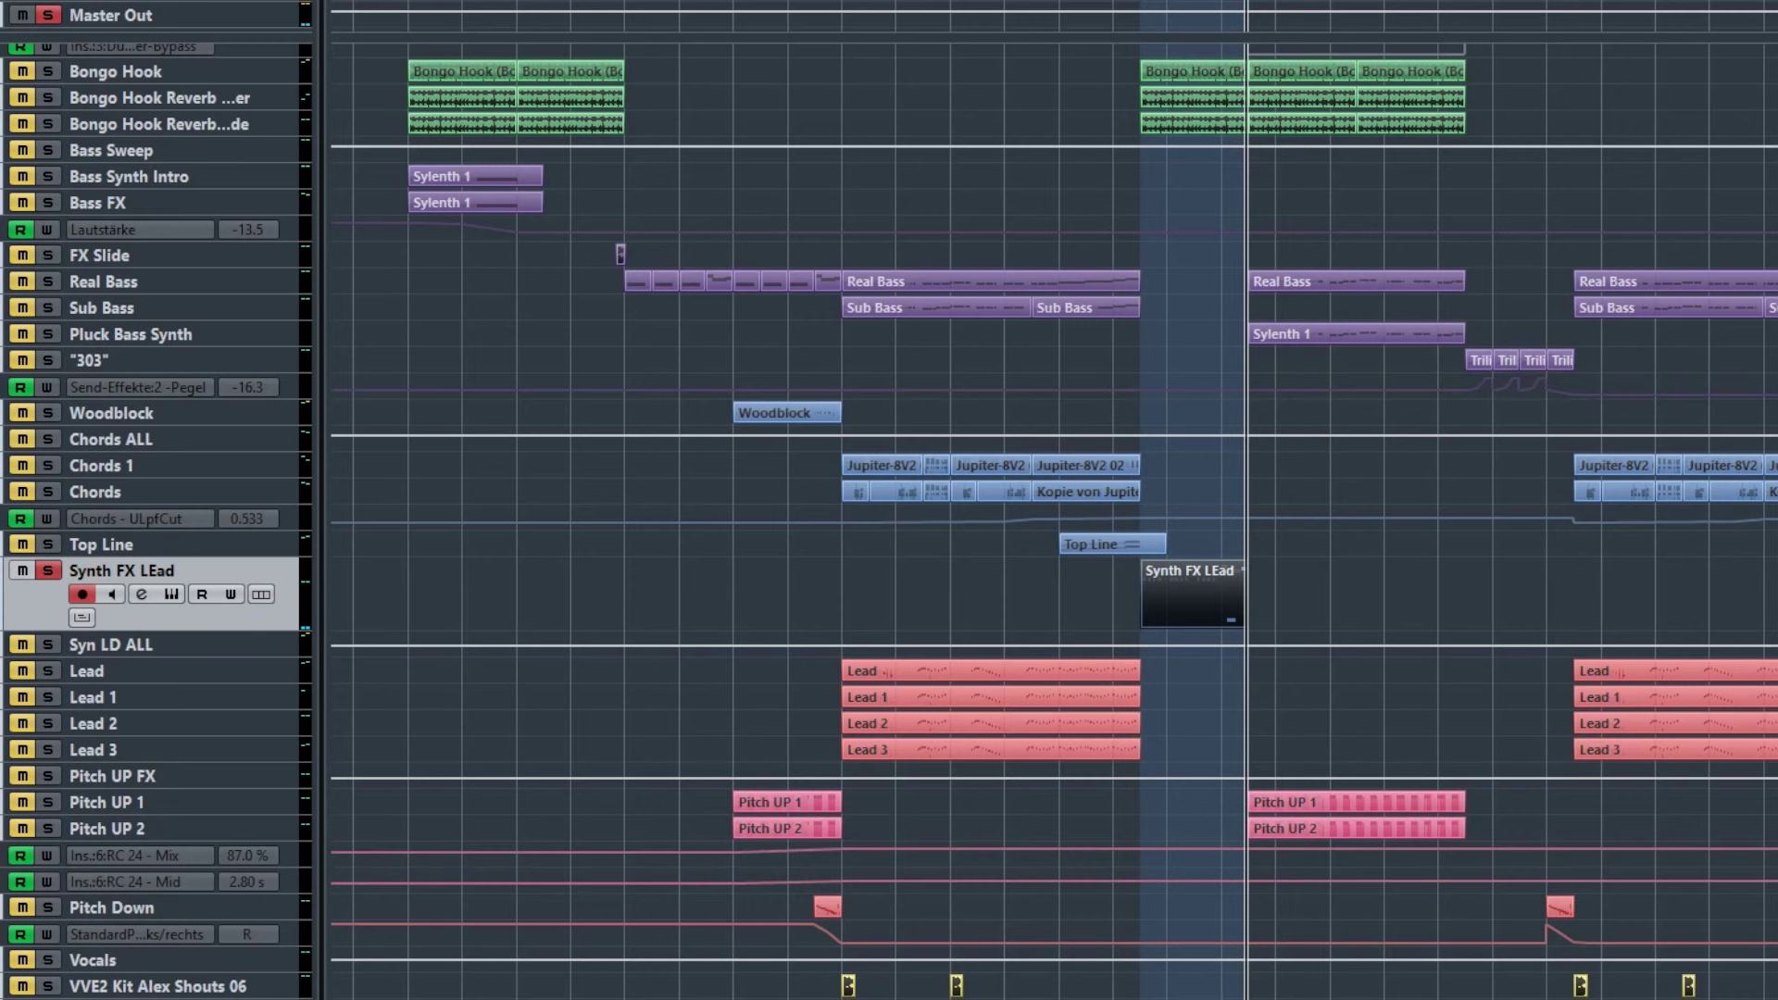
- Open the Sylenth1 instrument of the Synth FX LEad track and examine its Part B and Part A oscillator settings
left_click(171, 594)
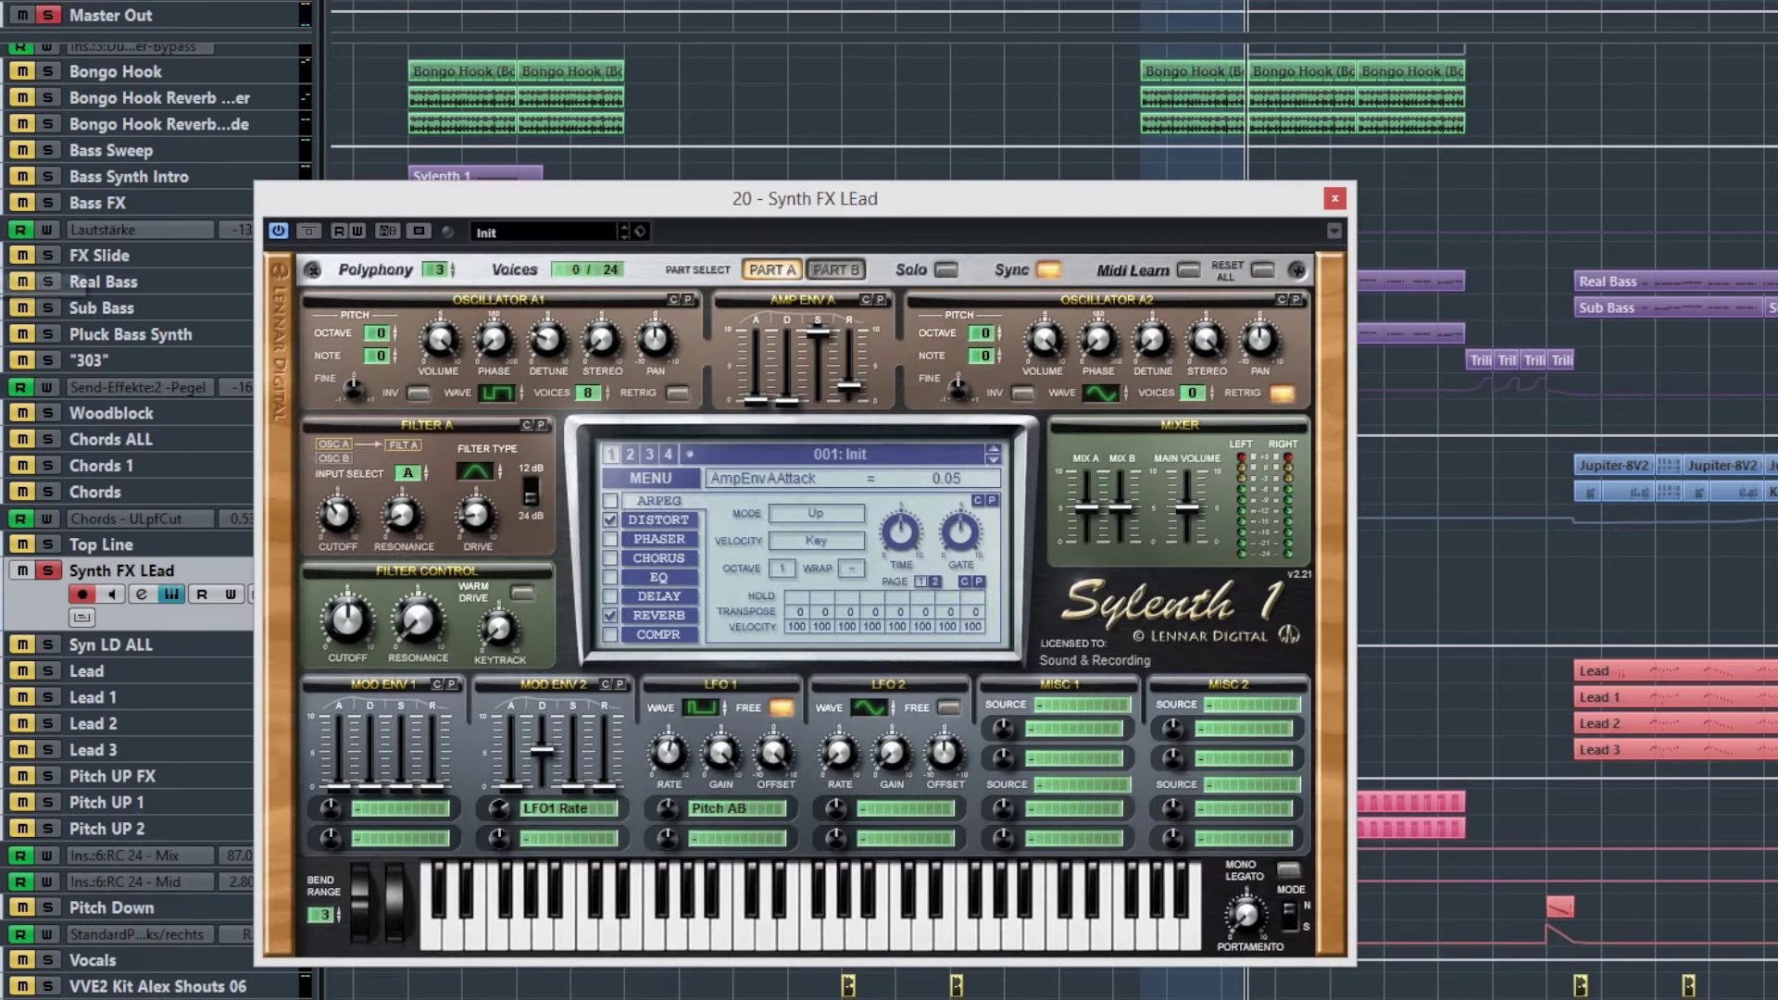
left_click(794, 270)
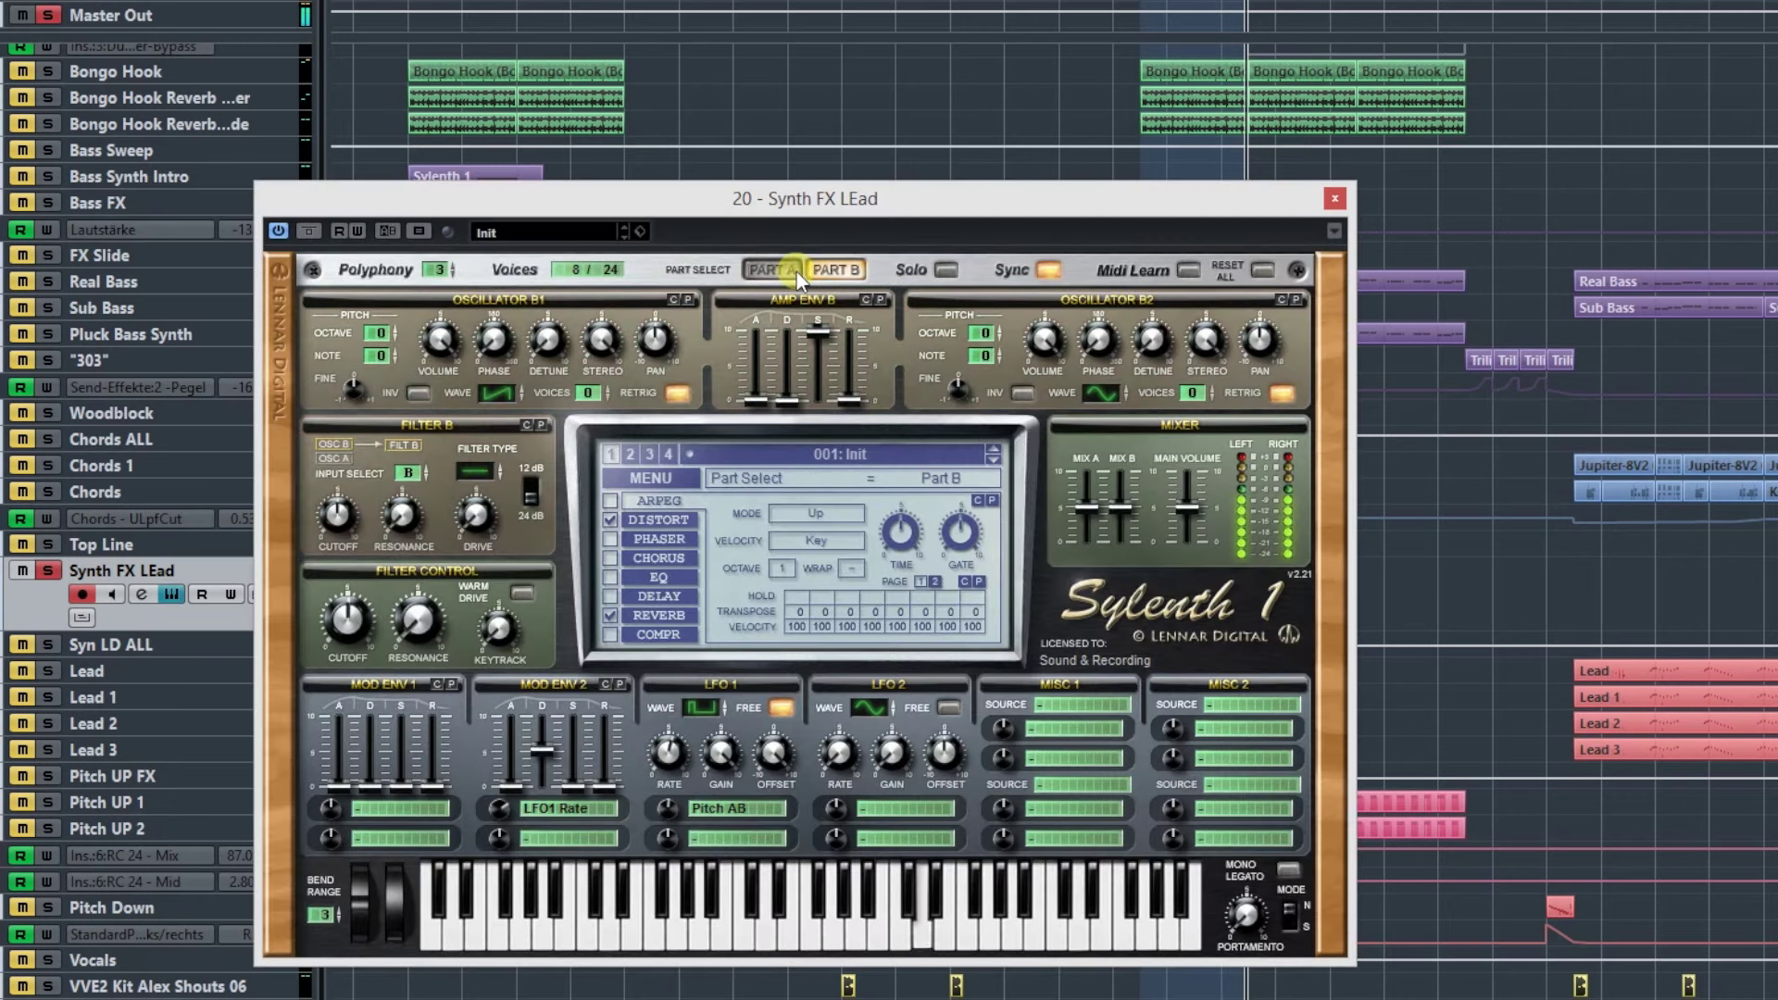
left_click(501, 391)
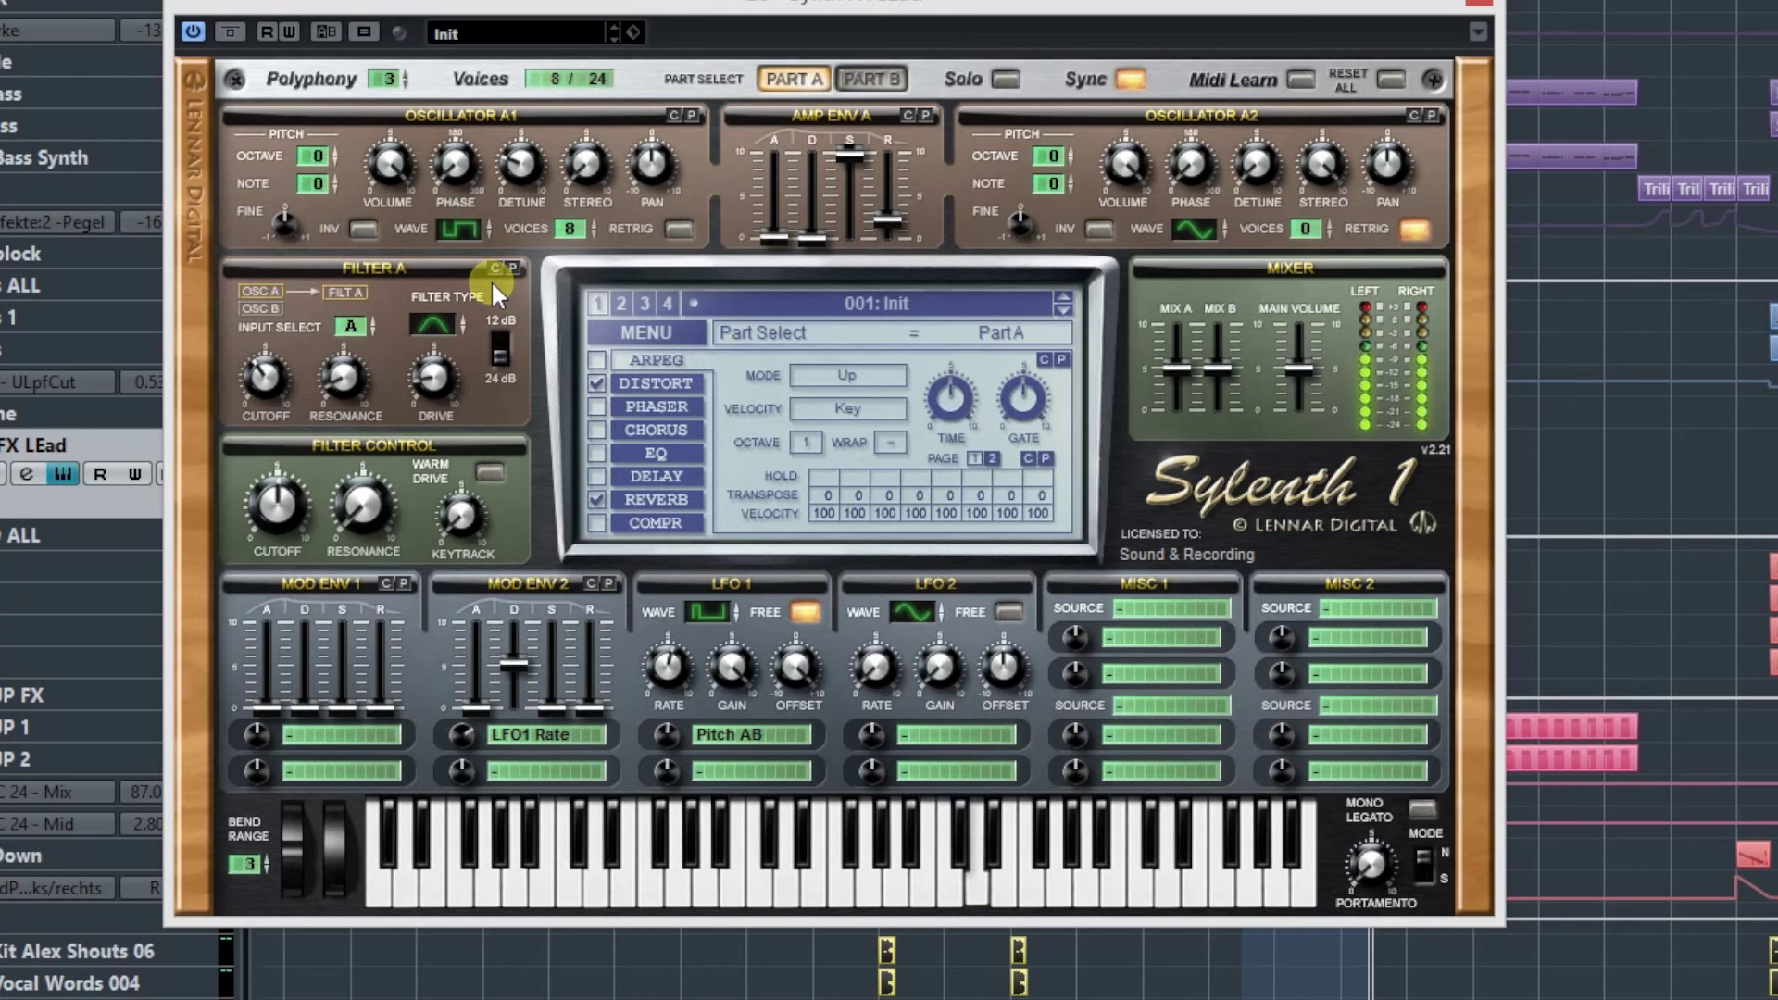
- Vary the LFO 1 modulation amount on Pitch AB from 0.00 up to 2.86 and back down to 0.38
left_click(667, 734)
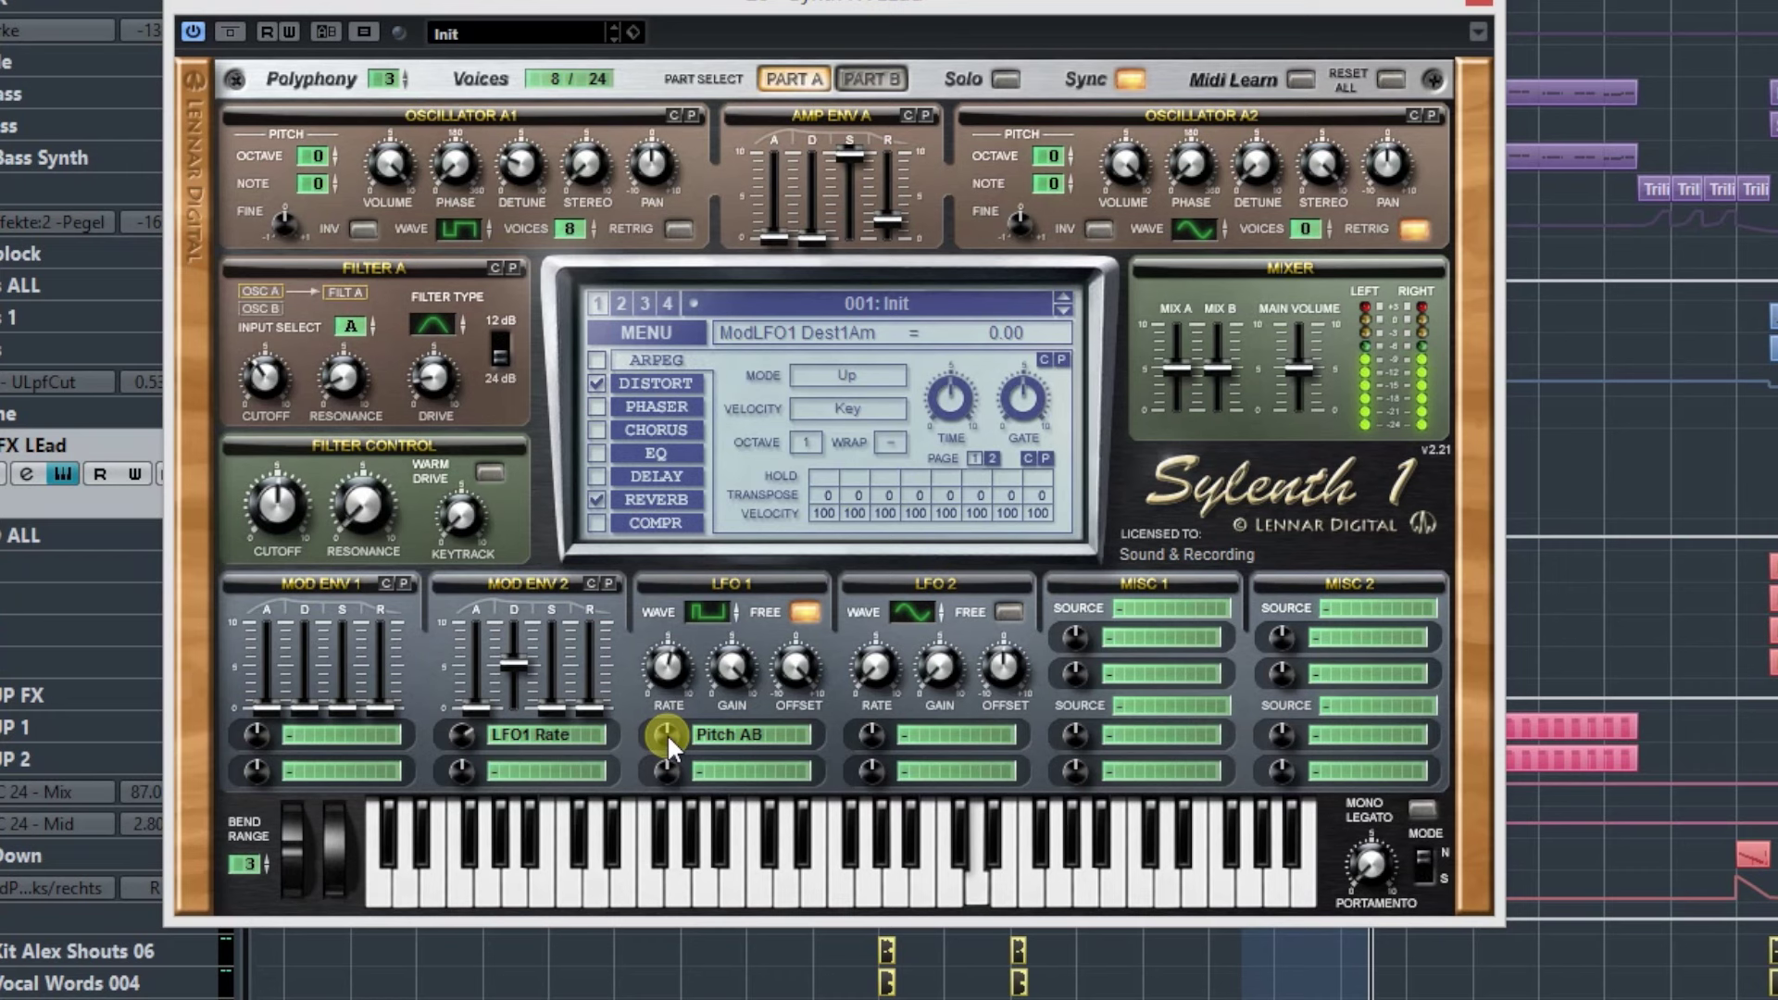
left_click_drag(667, 733, 668, 730)
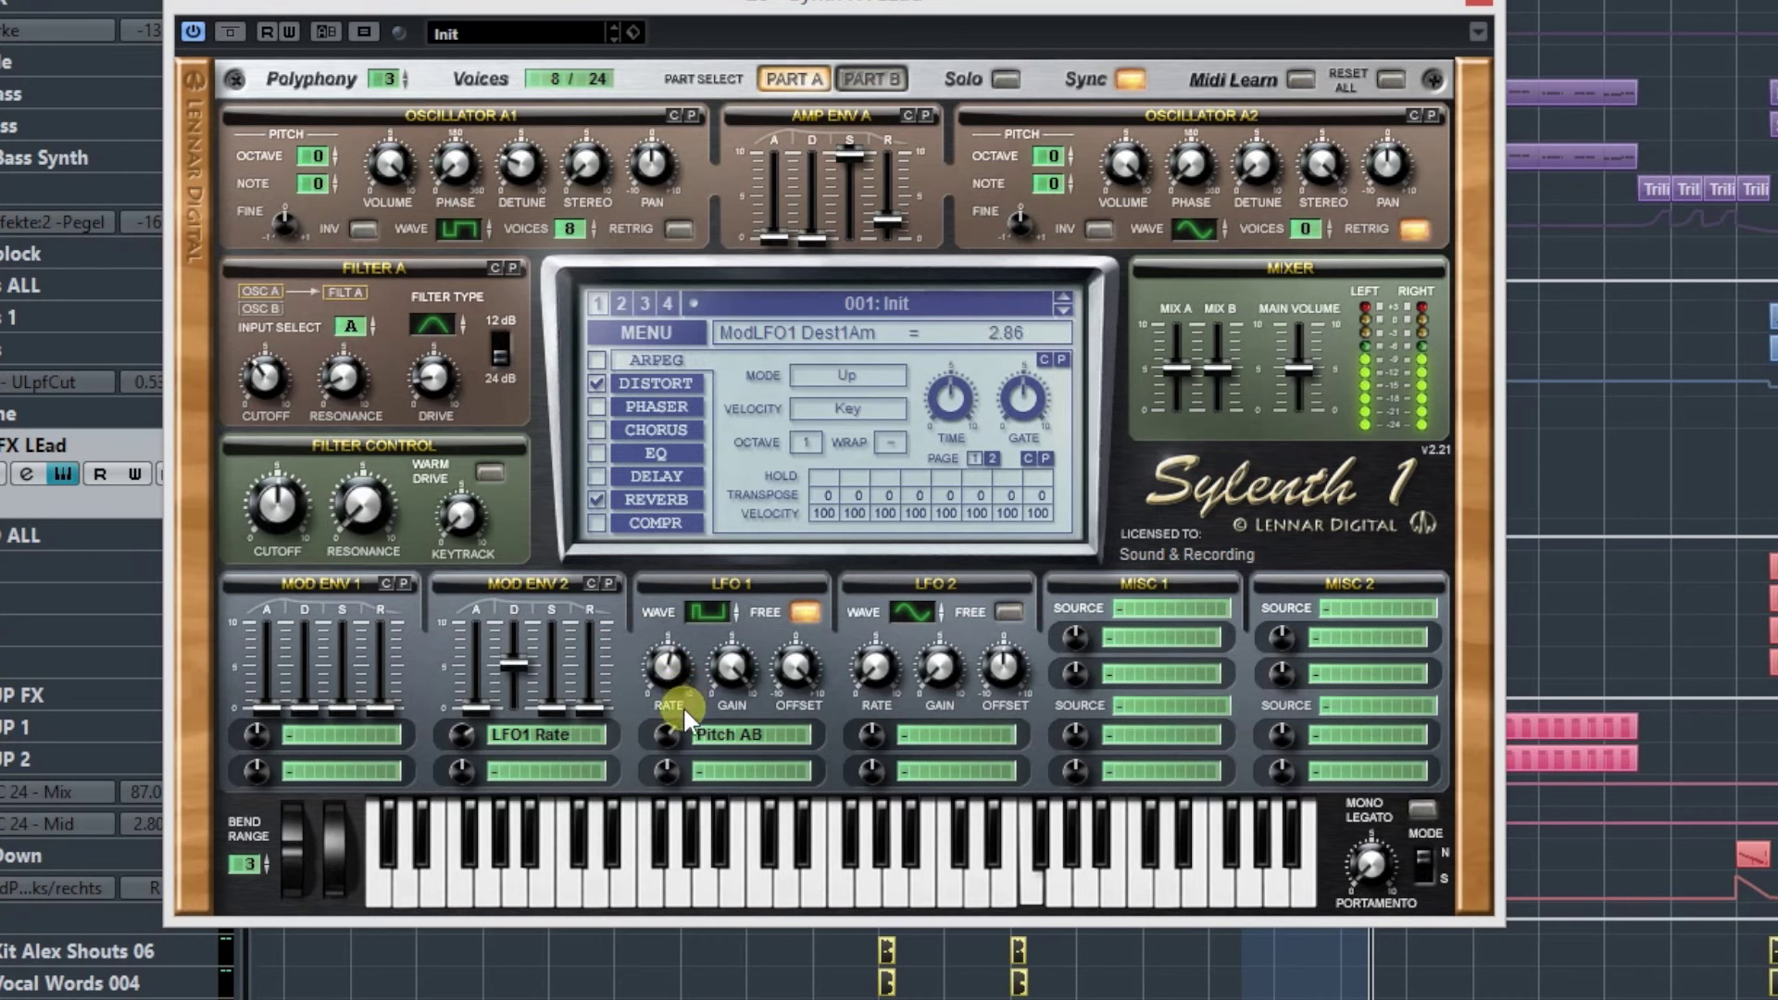
left_click_drag(681, 719, 682, 735)
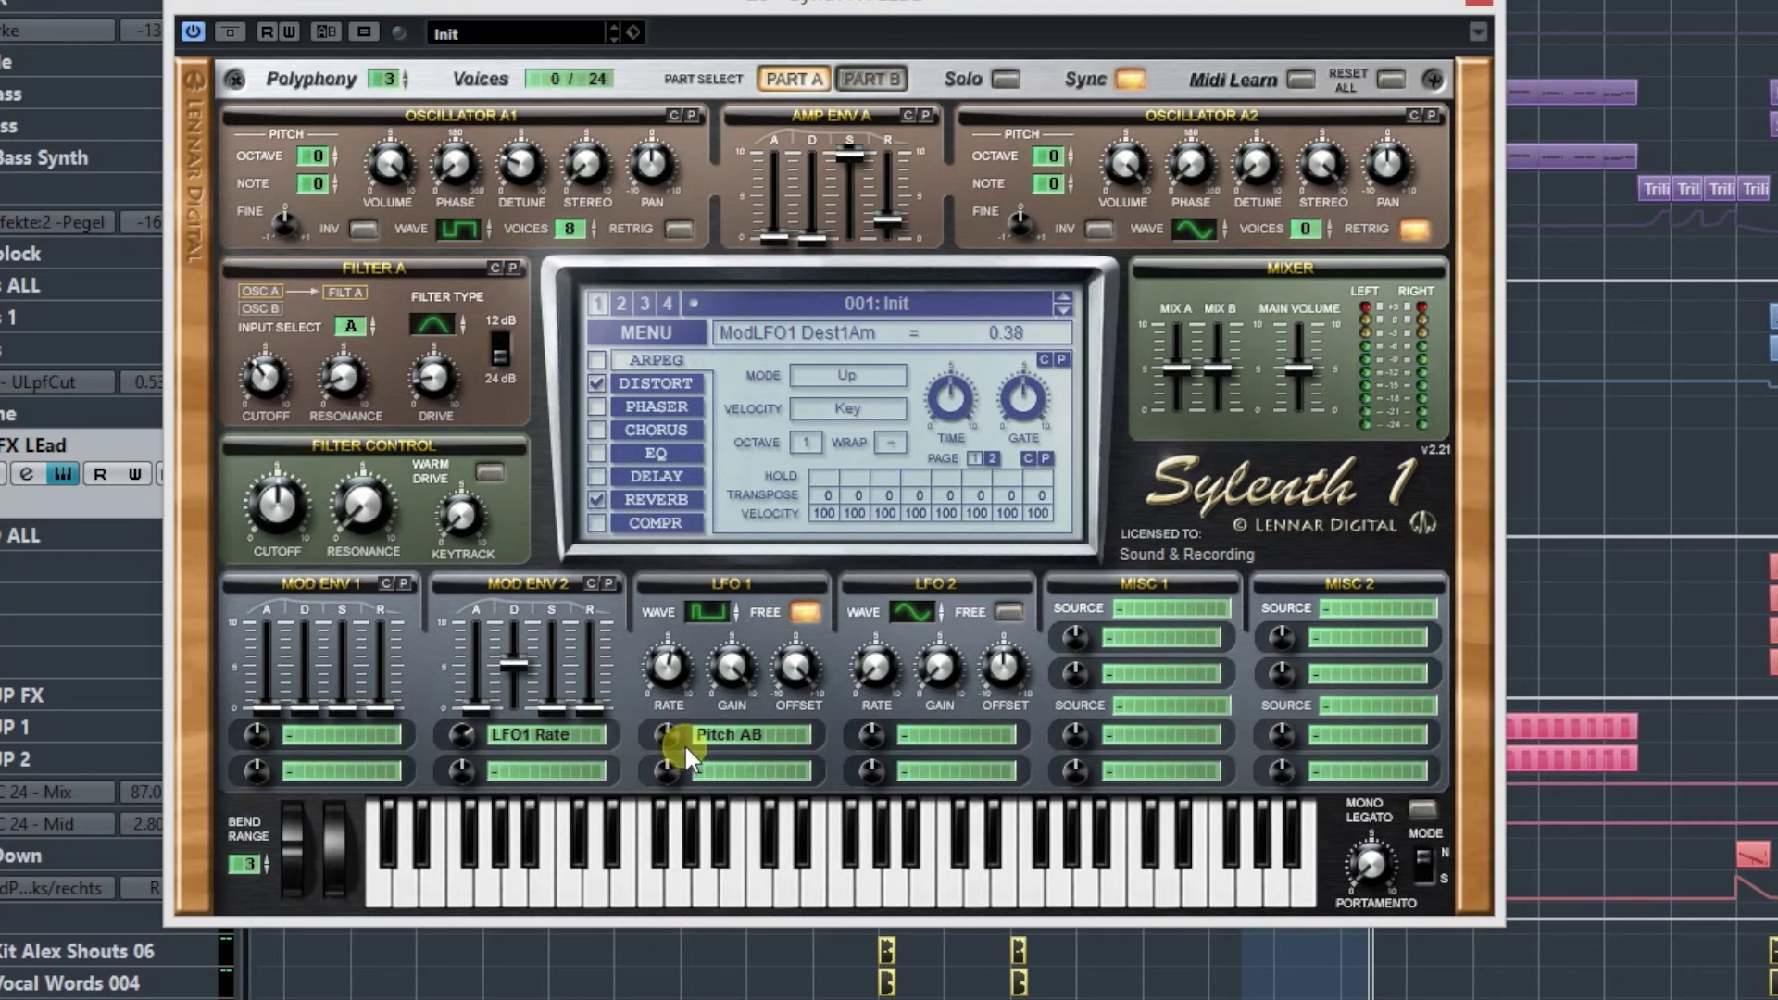
- Try different LFO 1 rates from 4.06 Hz up to 12.50 Hz to hear how they change the pitch modulation
left_click(665, 669)
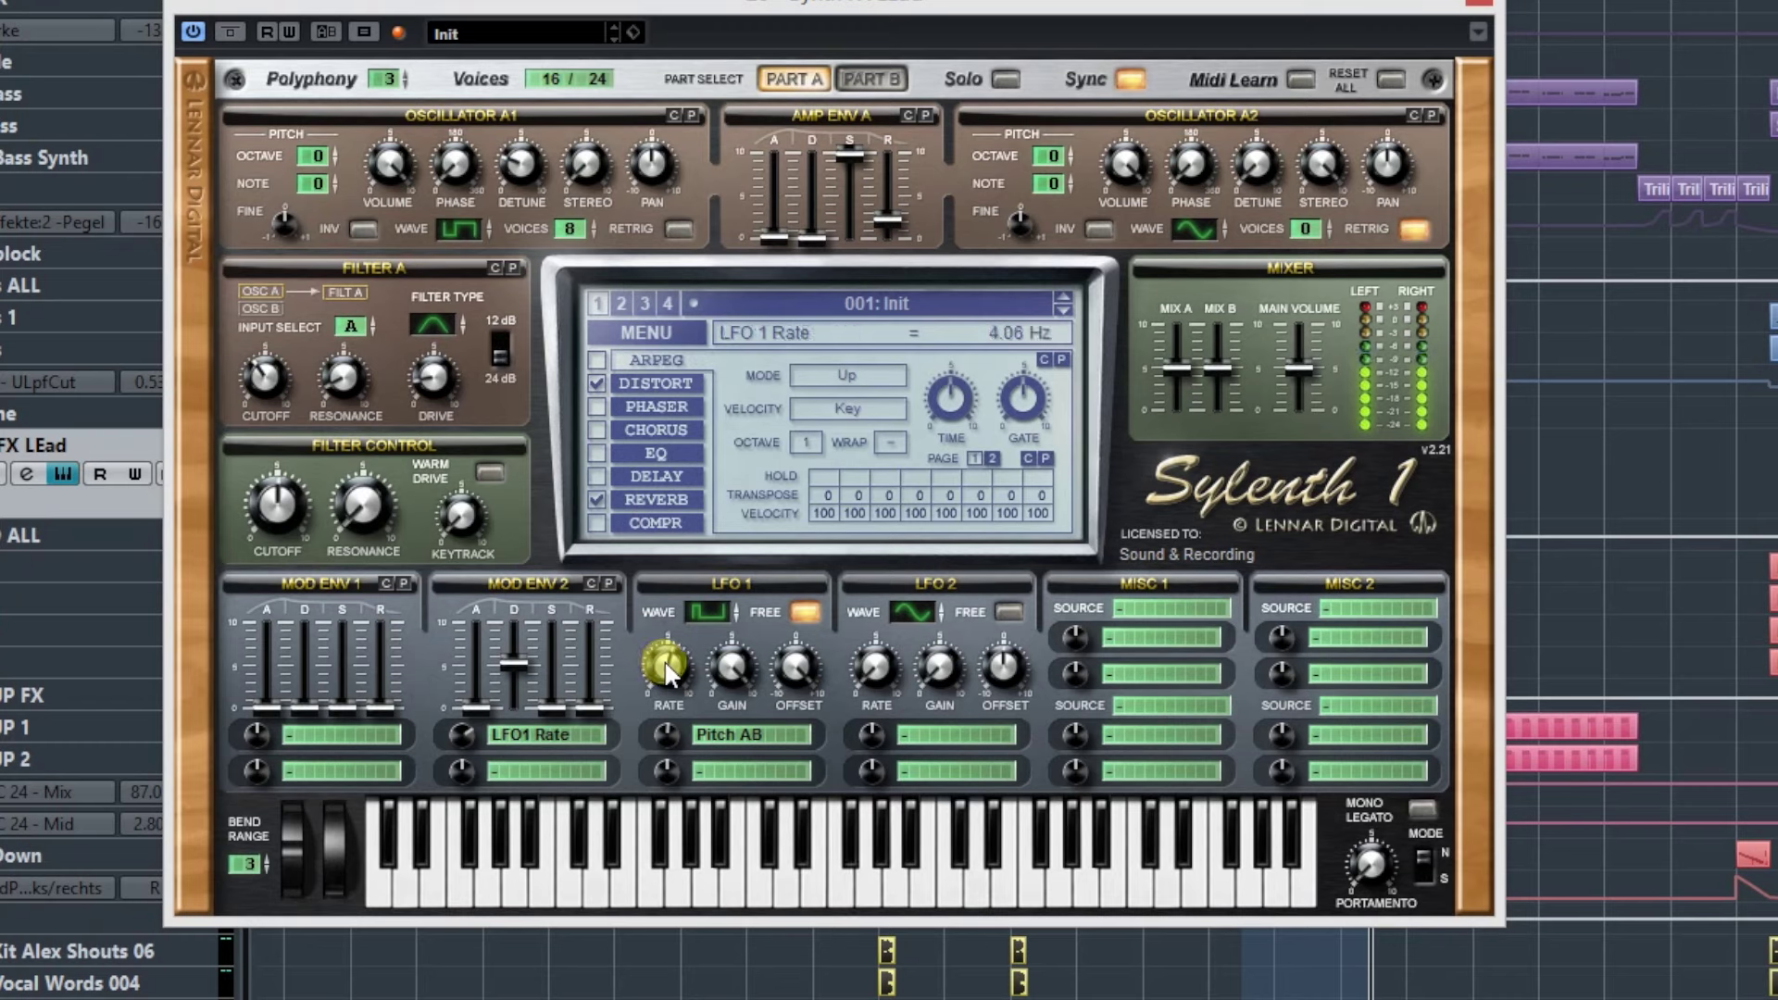
left_click_drag(665, 767, 698, 706)
mouse_move(713, 613)
left_mouse_down()
mouse_move(715, 591)
mouse_move(720, 616)
left_mouse_up()
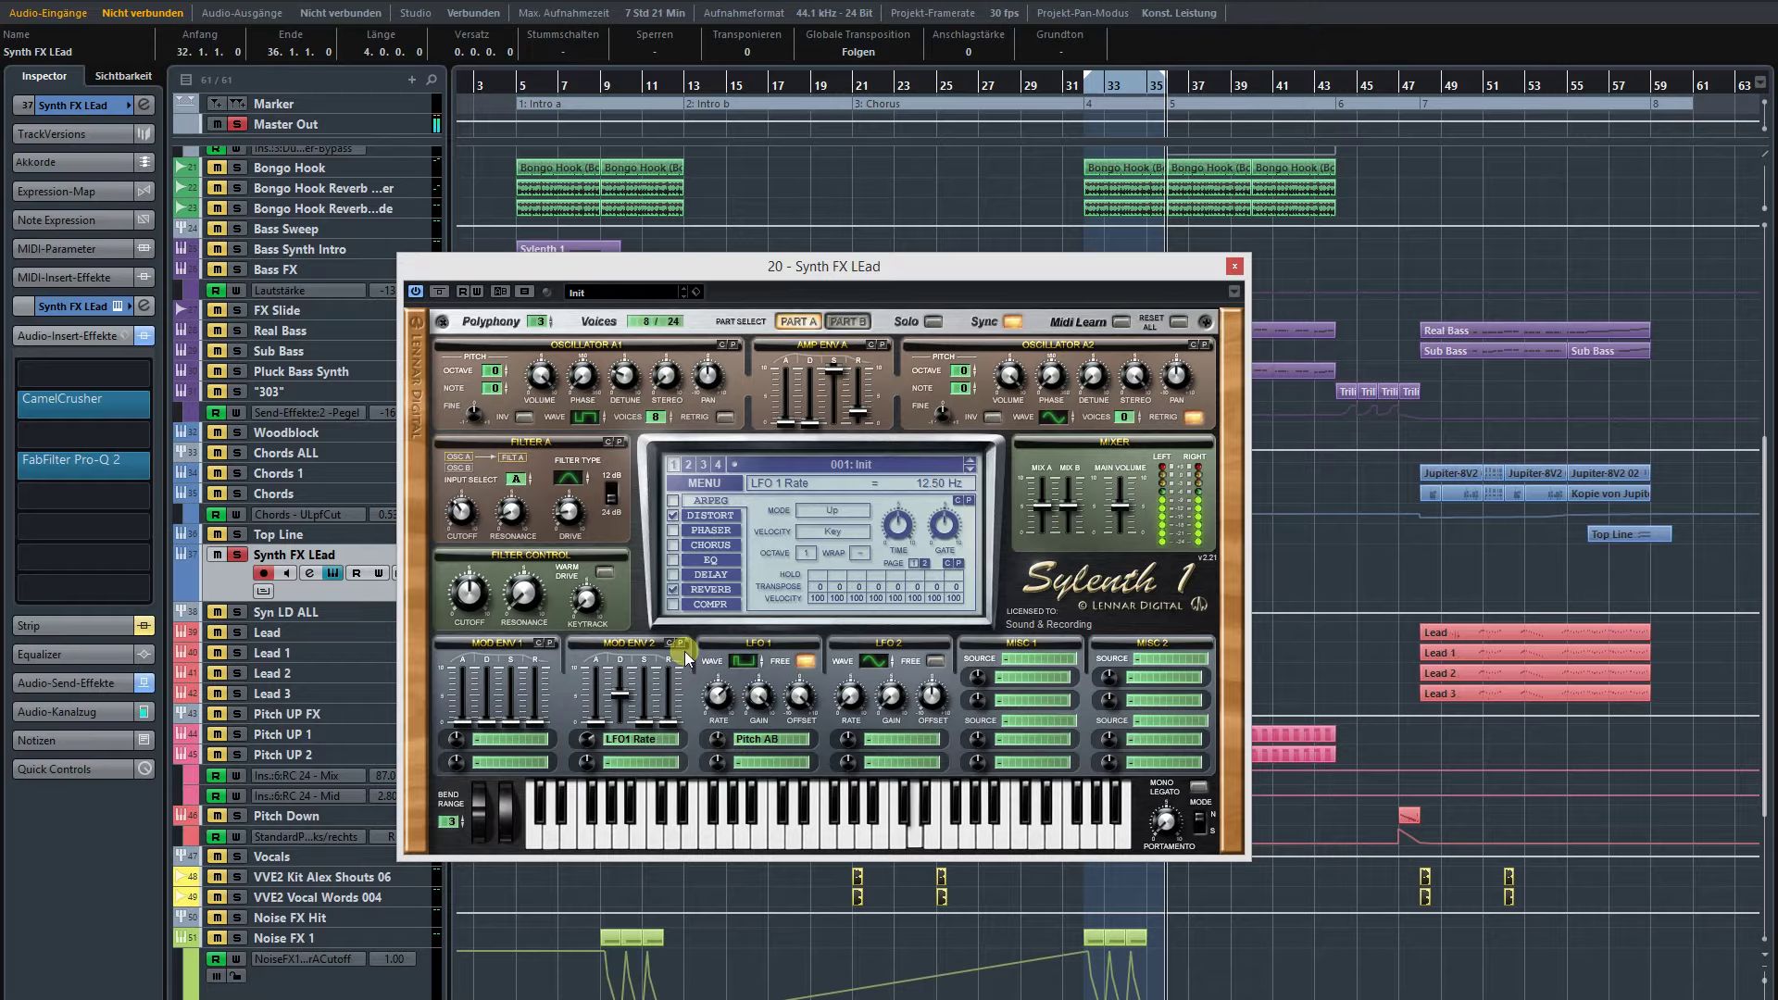
- Audition the sound with Distort off and Filter A on Bypass, and re-enable both while checking the OverDrive distortion settings
left_click(673, 515)
left_click_drag(565, 475, 586, 404)
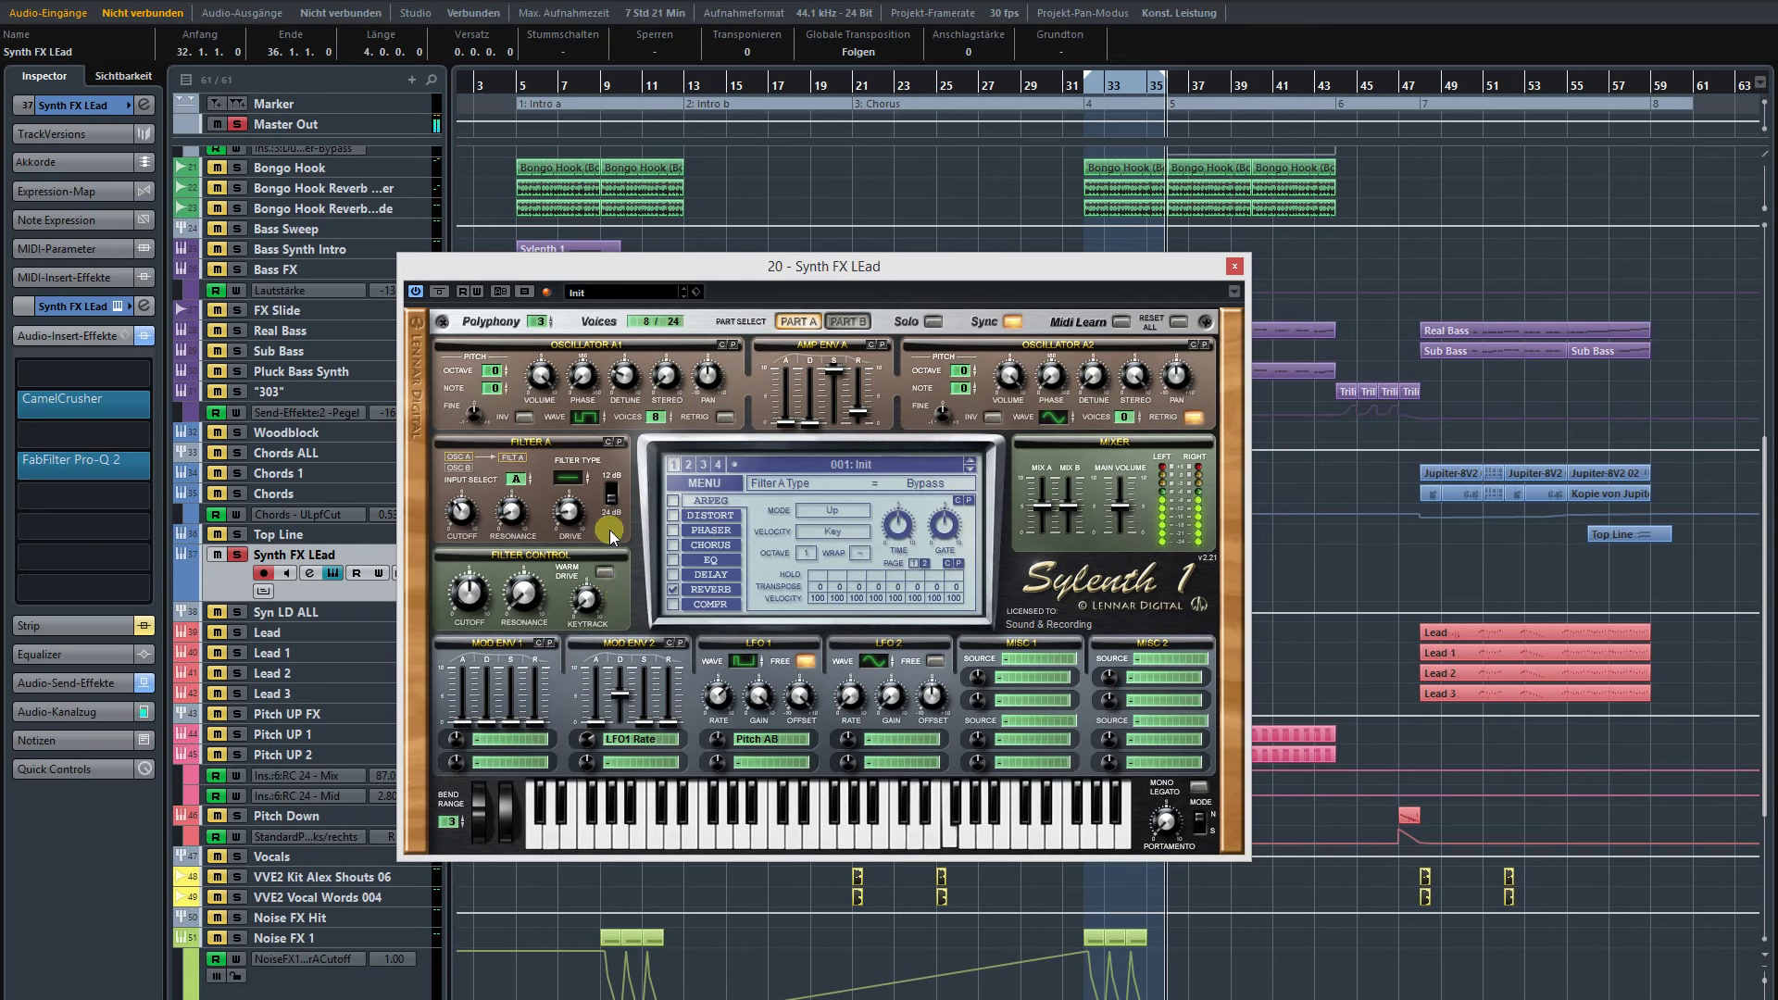
left_click(674, 514)
left_click(711, 516)
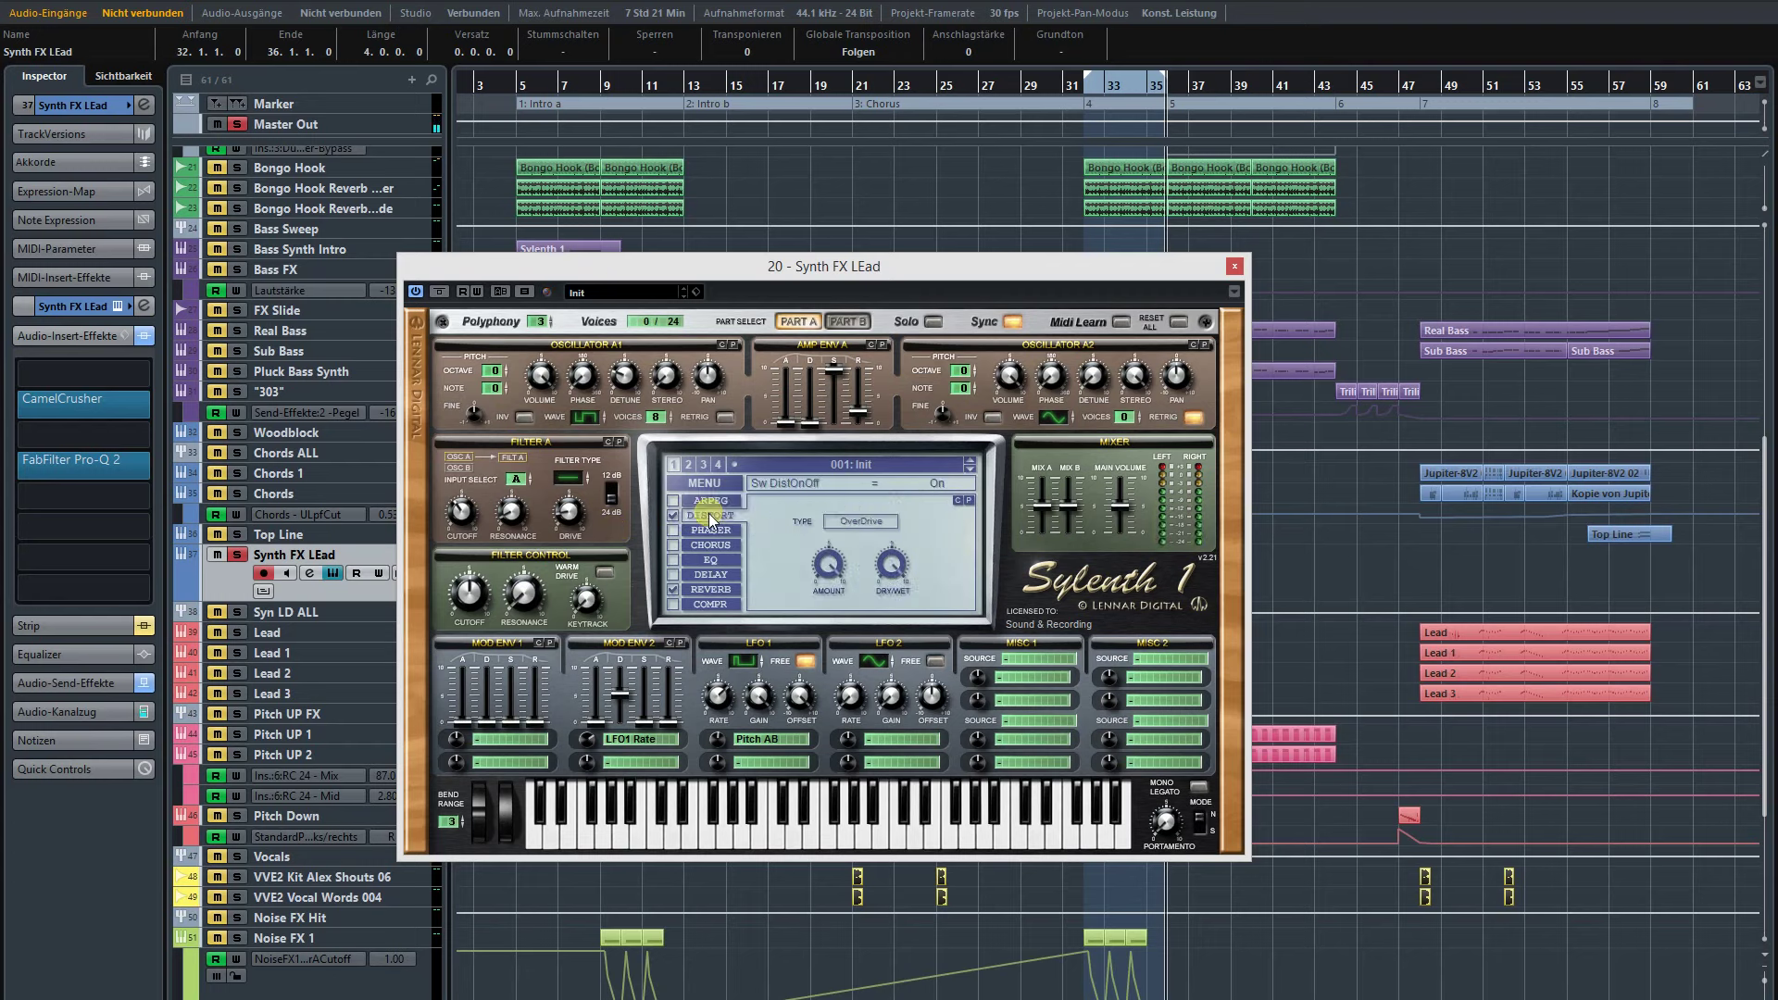
left_click(564, 479)
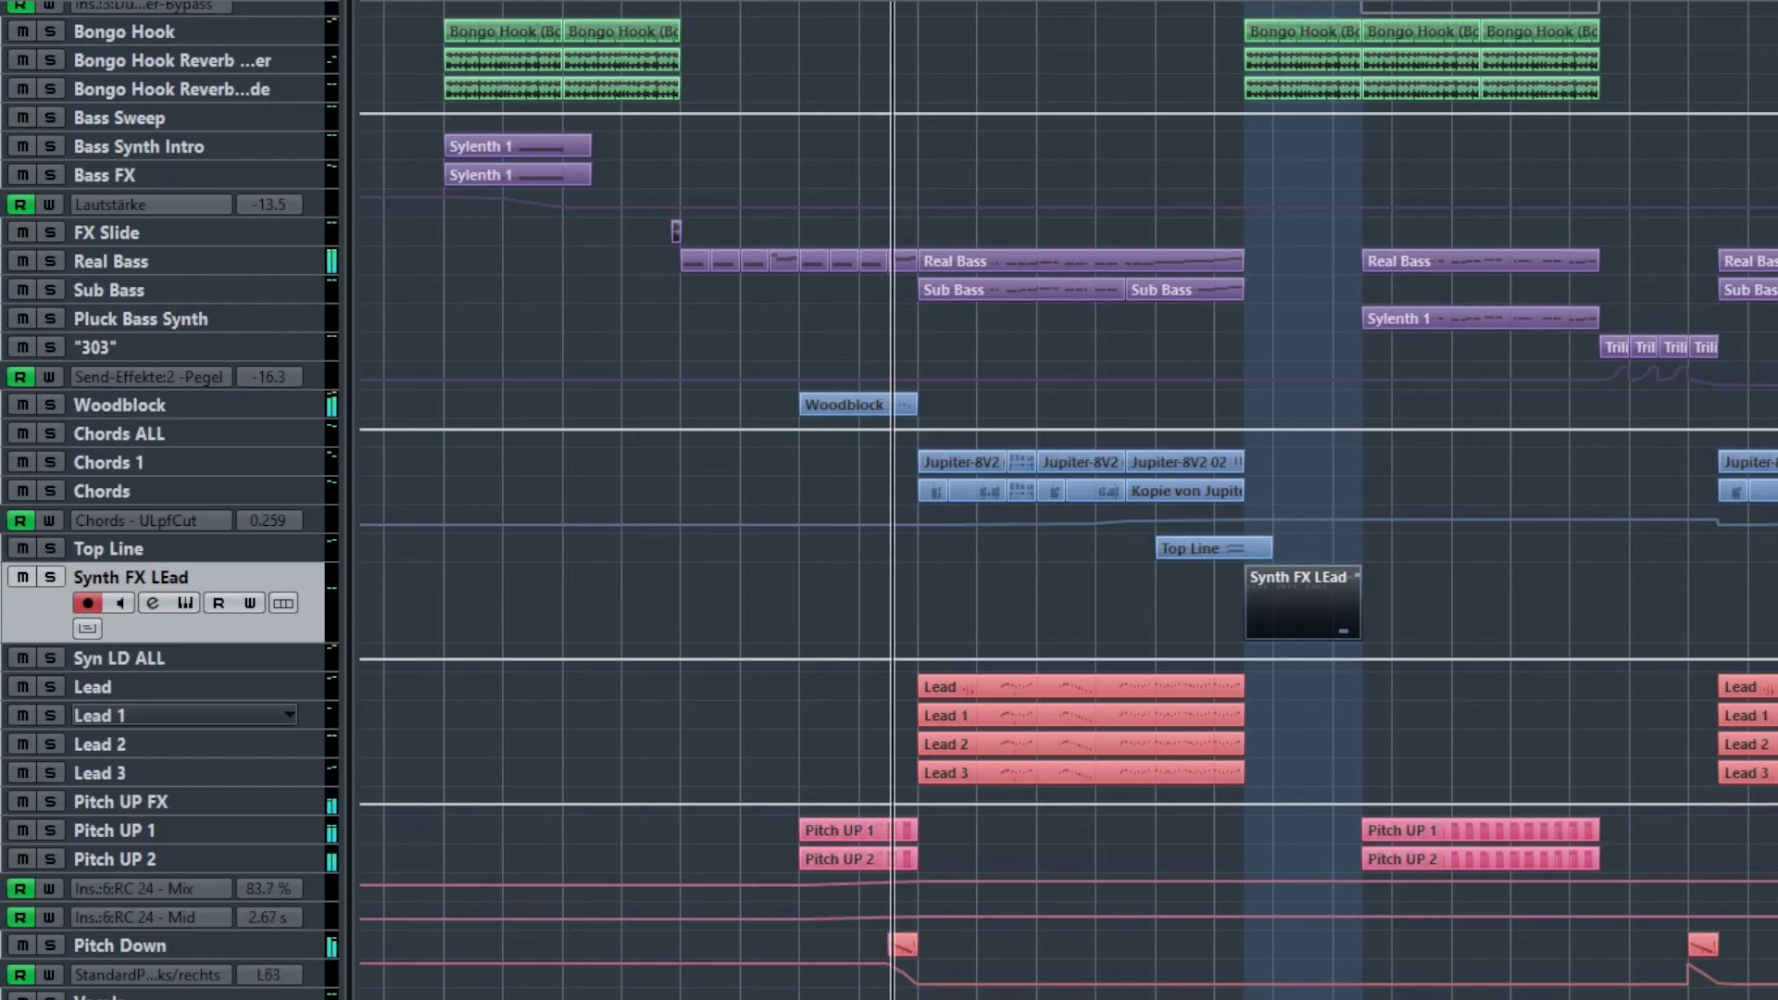
- Solo the Pitch Down track and set the loop range to its first event
left_click(48, 945)
left_click_drag(870, 945, 932, 950)
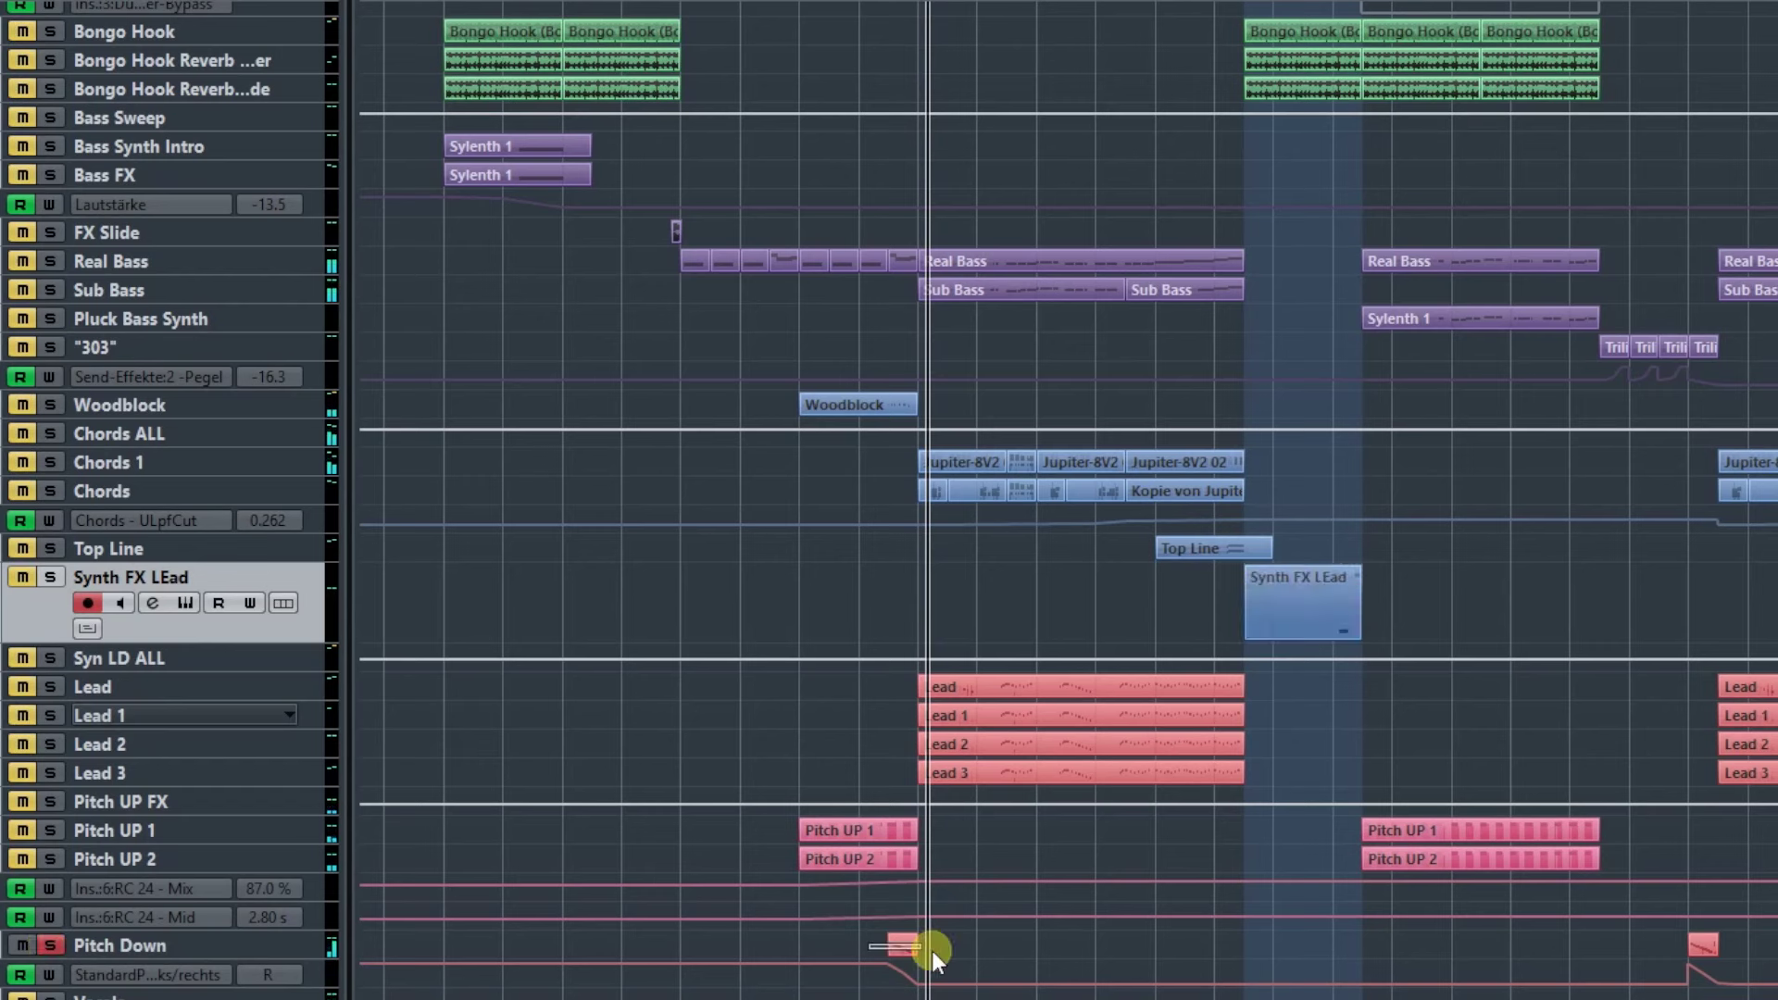
key("KP_1")
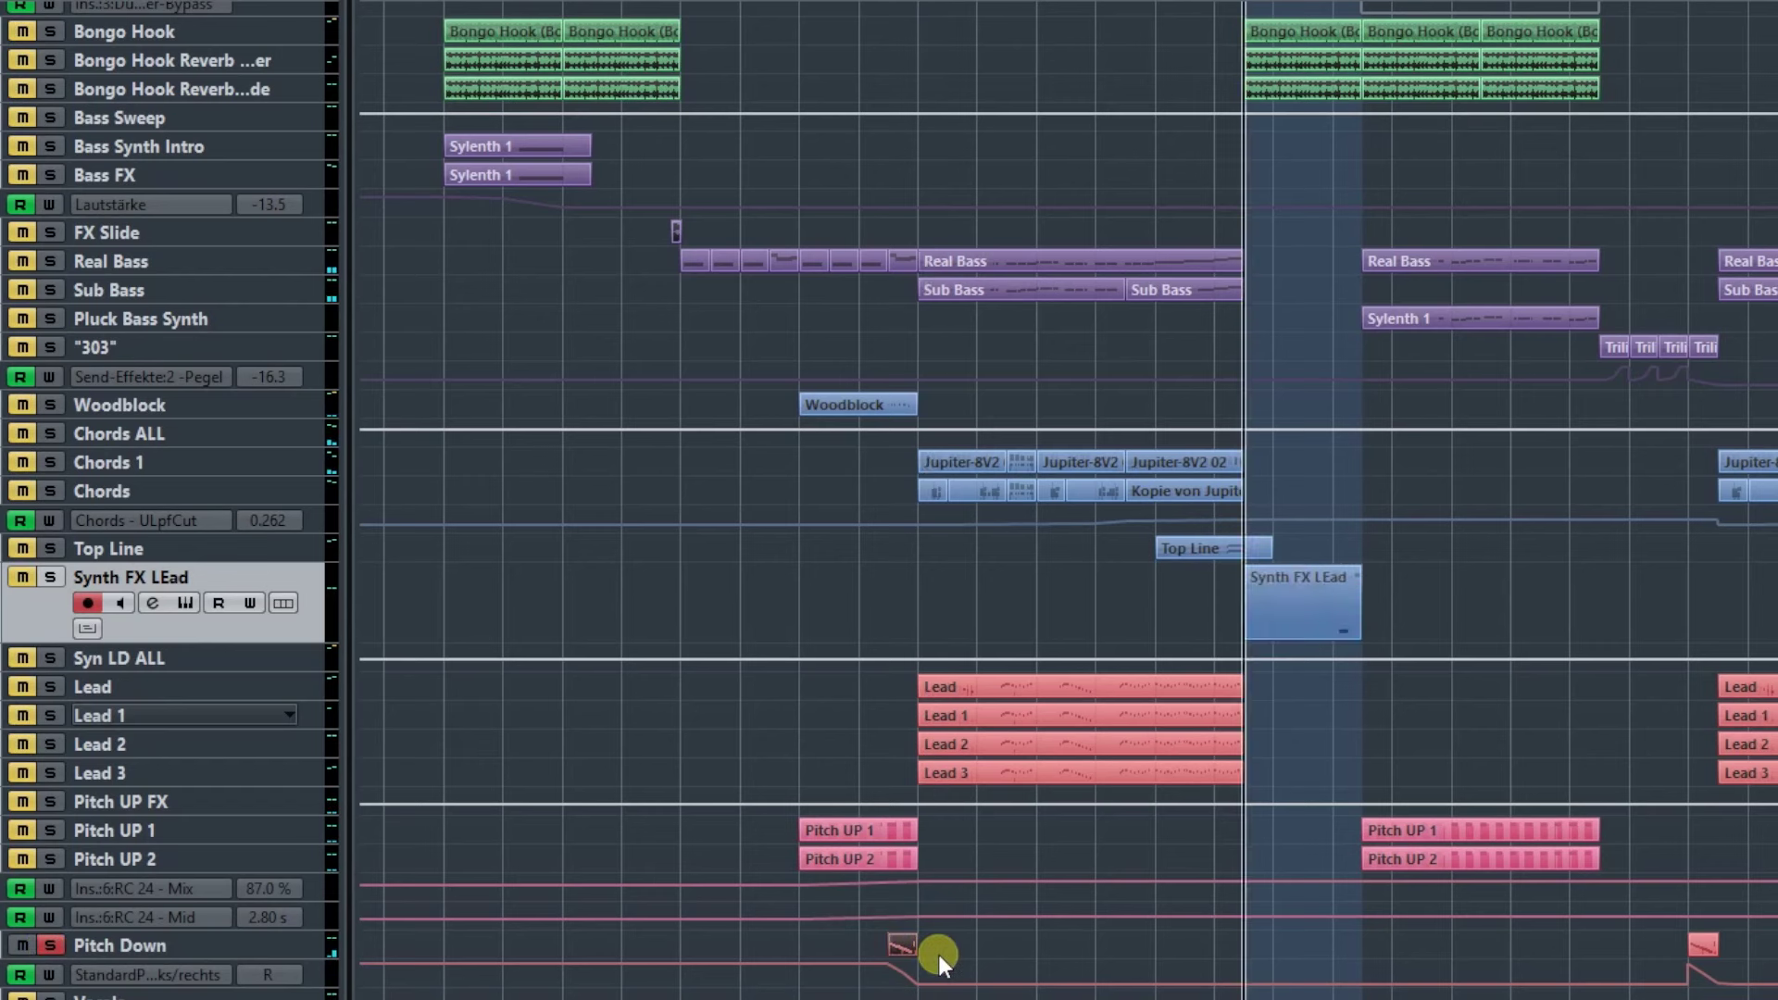
key("p")
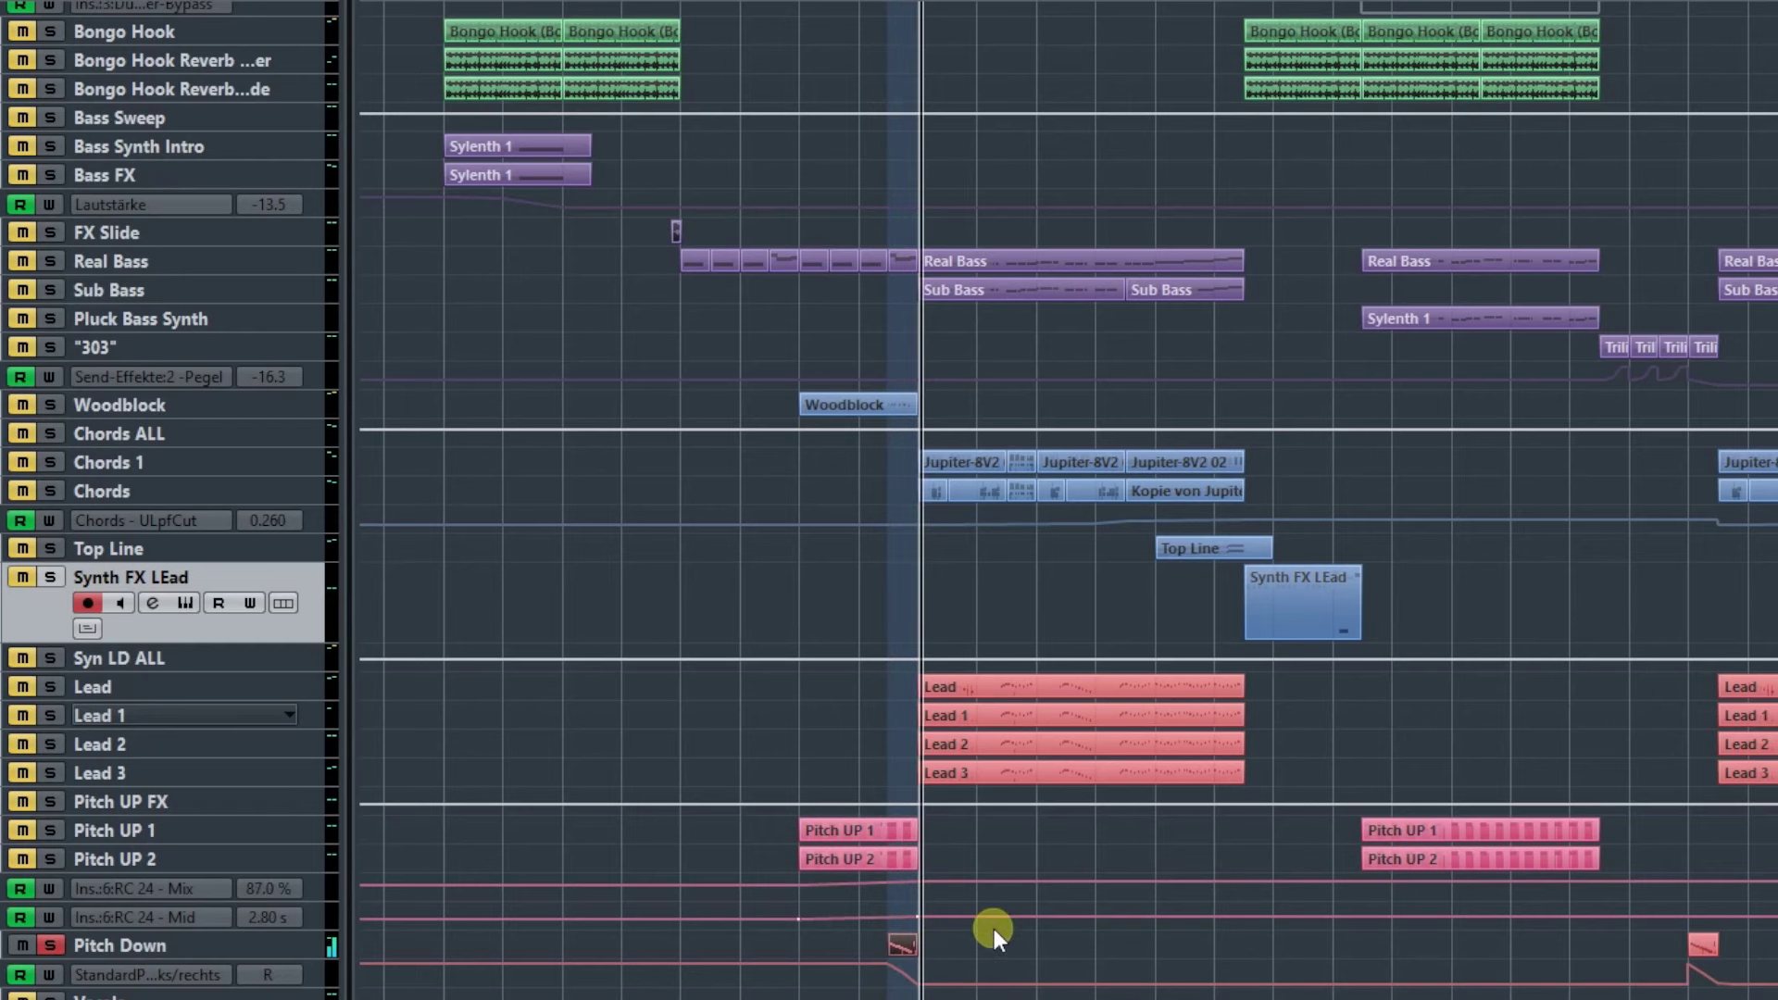
- Open the first Pitch Down event to examine its contents and play the soloed loop
double_click(902, 945)
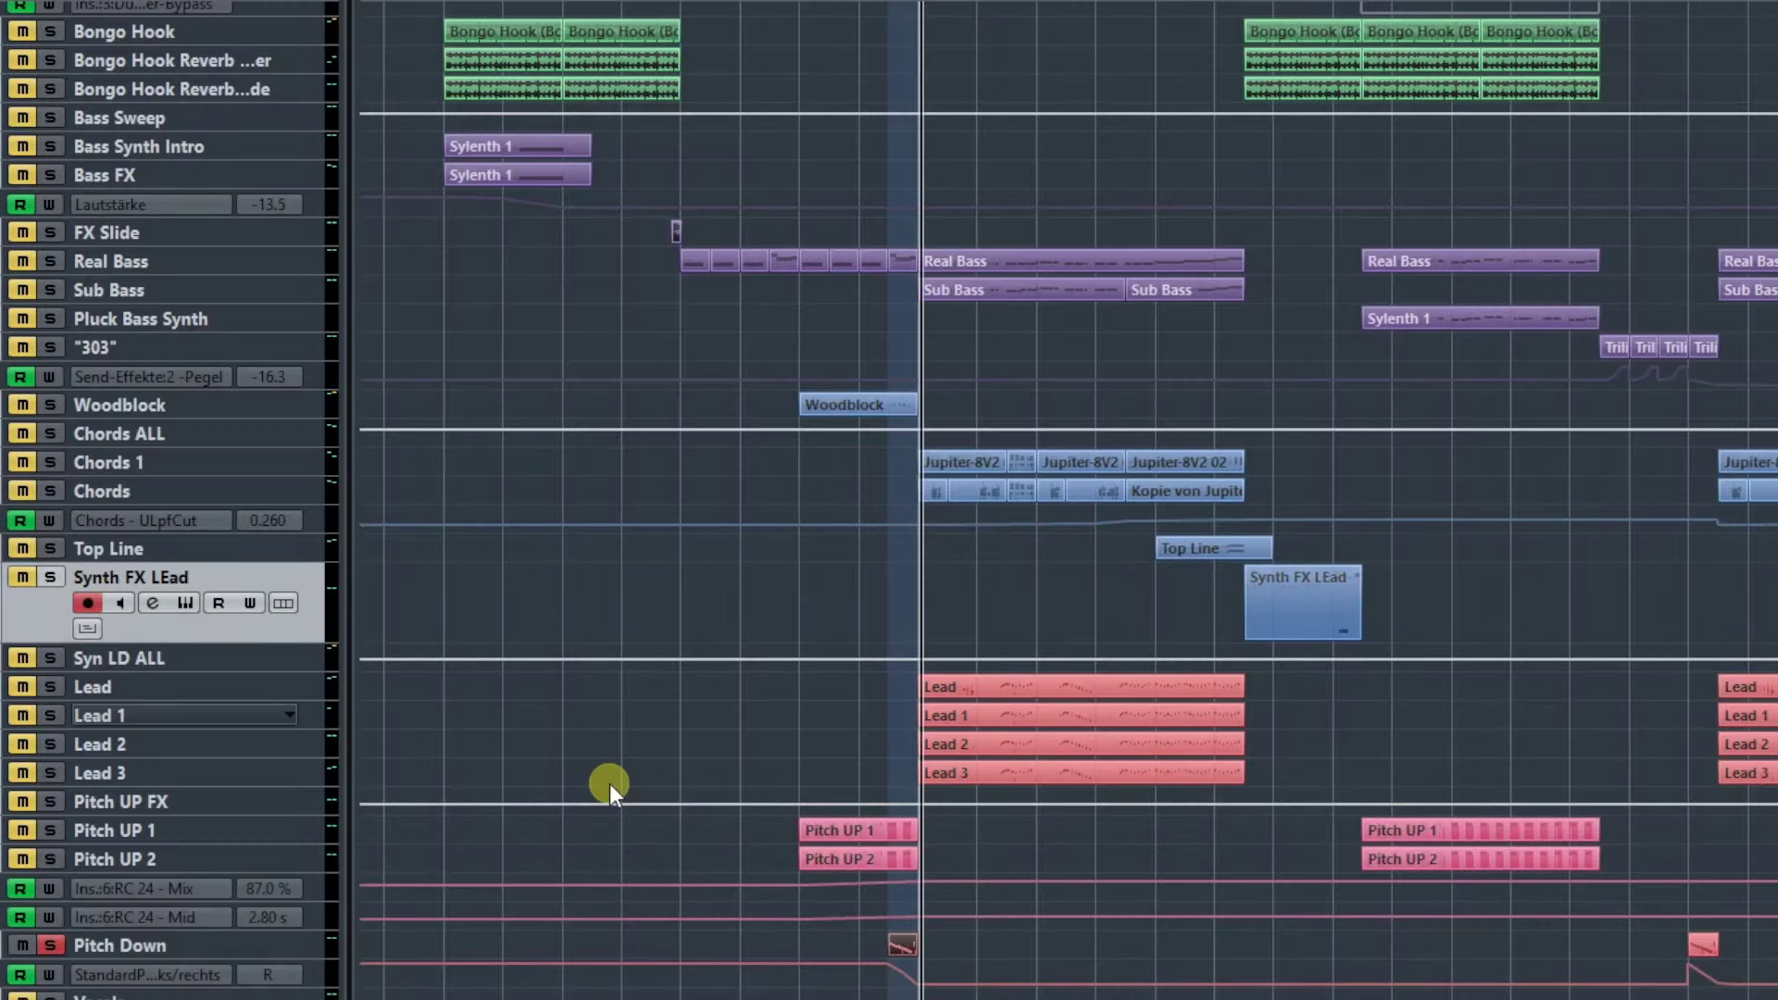
key("space")
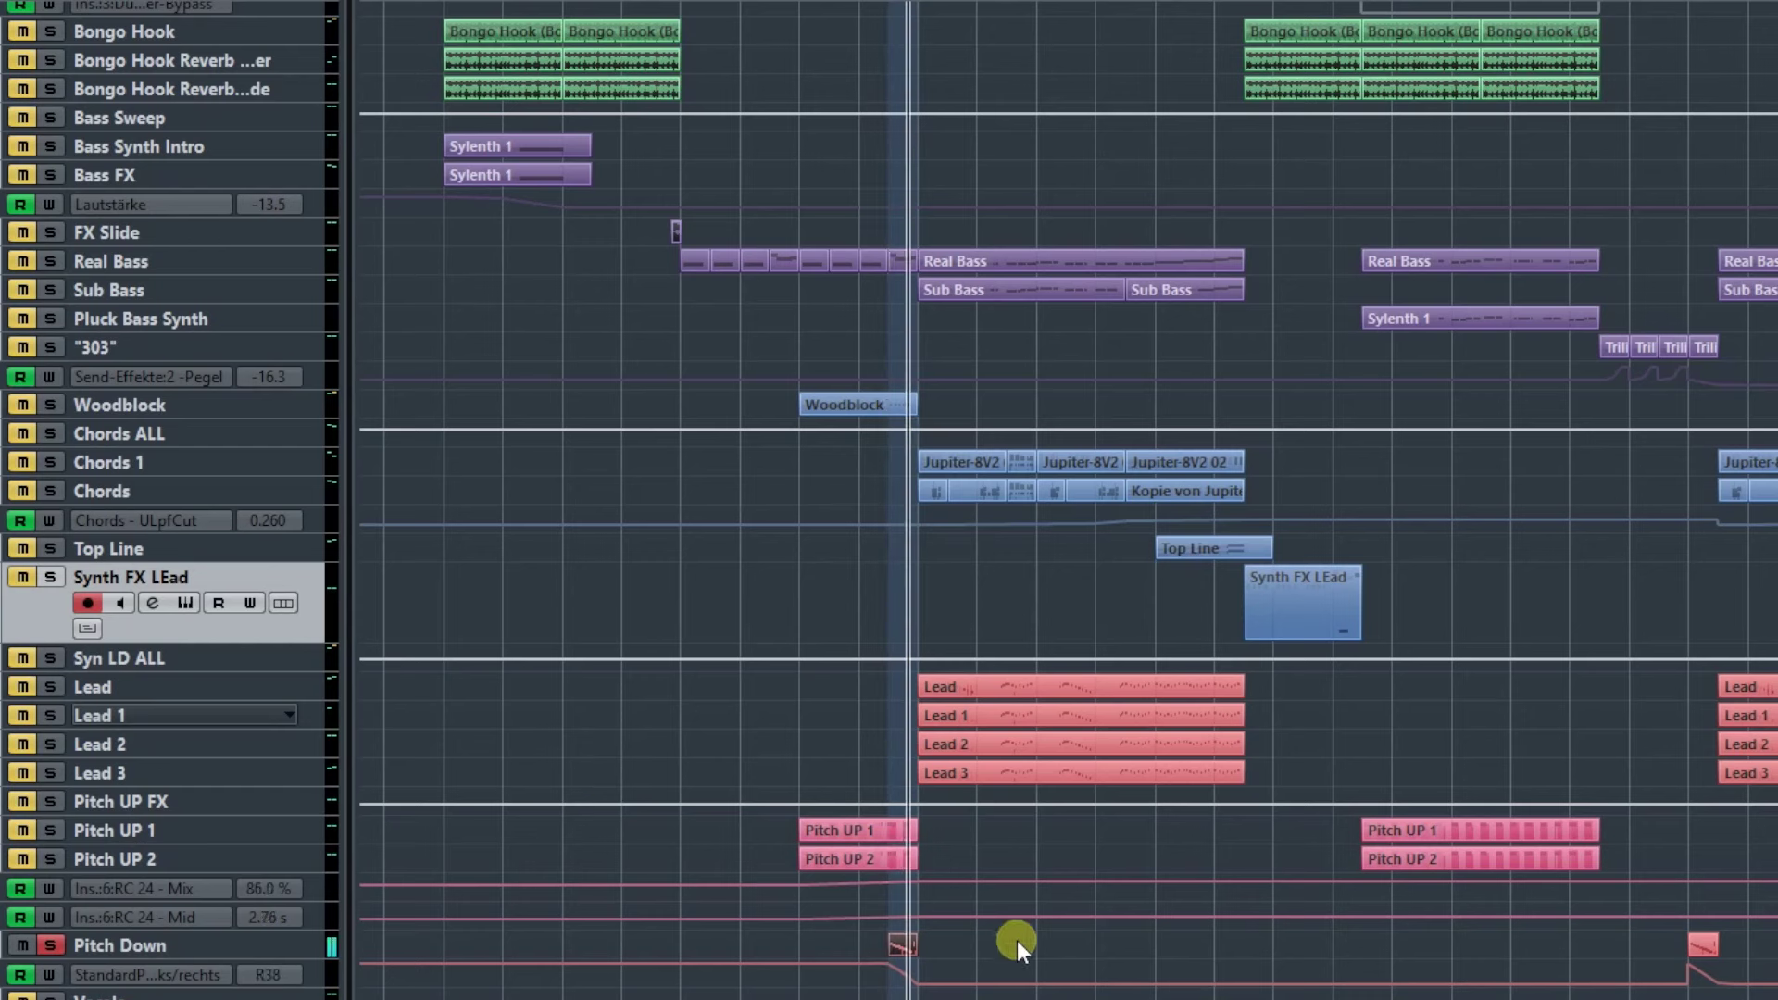
- Examine the Pitch Down track's panning automation and WOW filter insert, close the plug-in and replay the track from the loop start
left_click(143, 948)
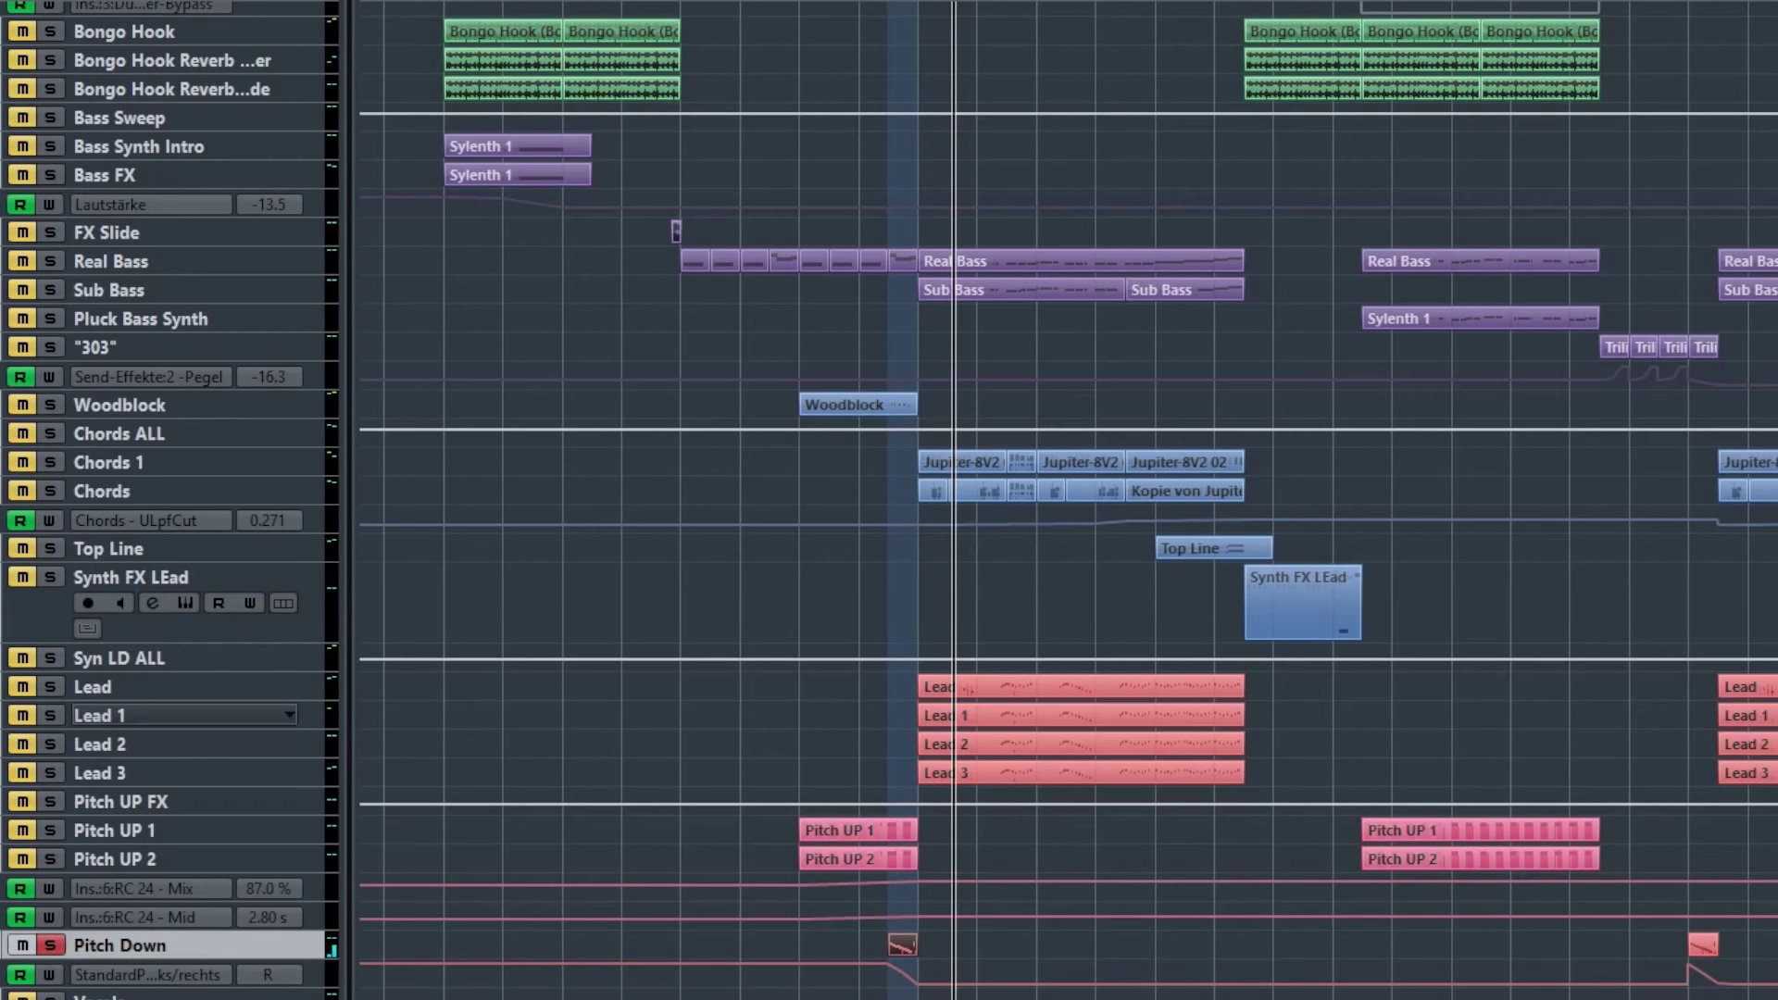
left_click(136, 985)
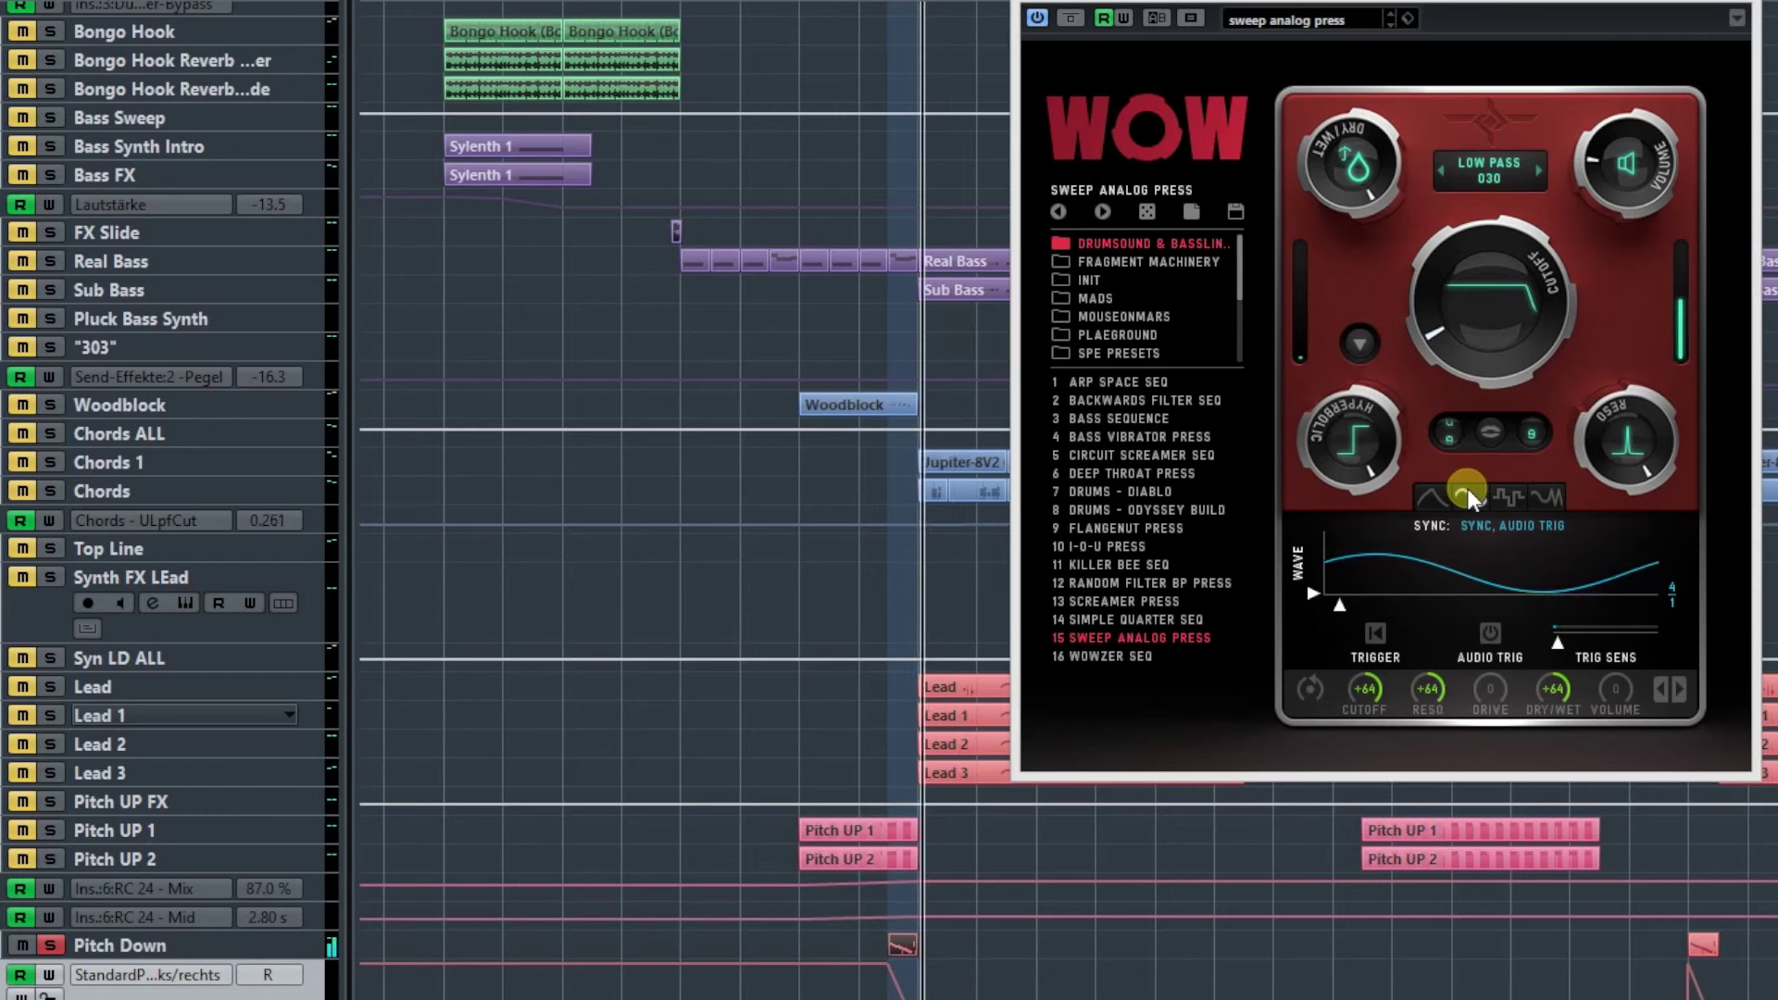
left_click(1741, 3)
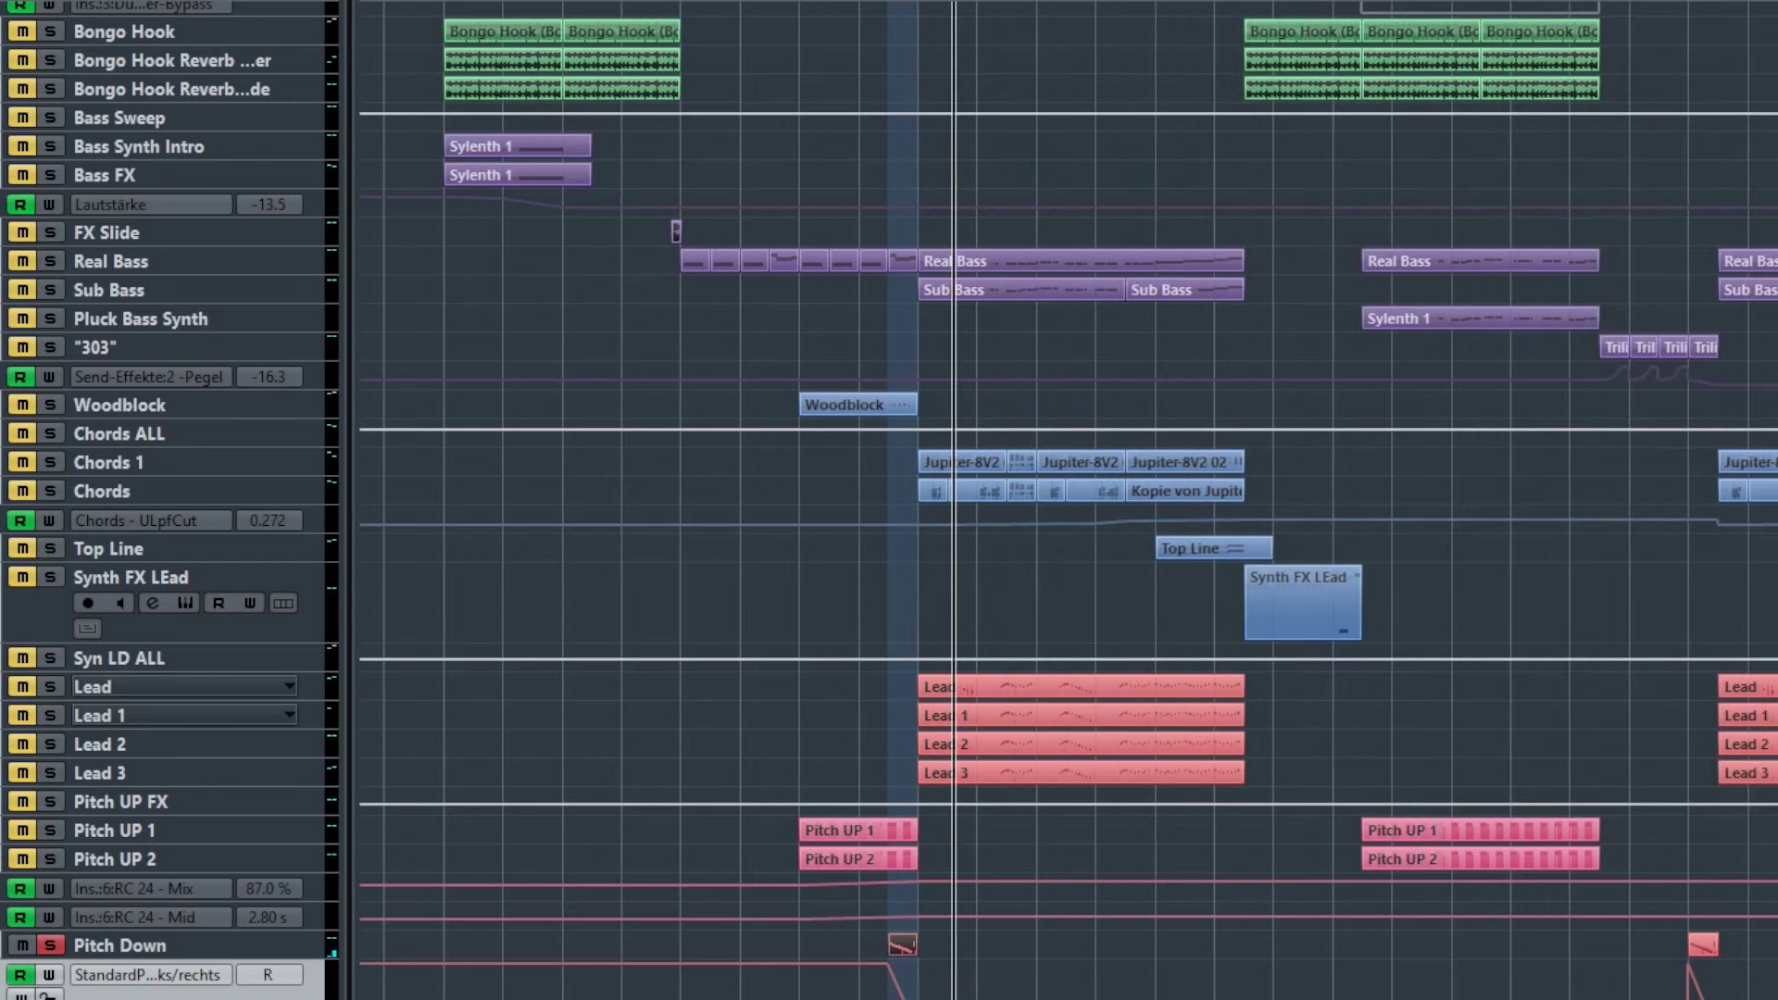
key("KP_1")
key("space")
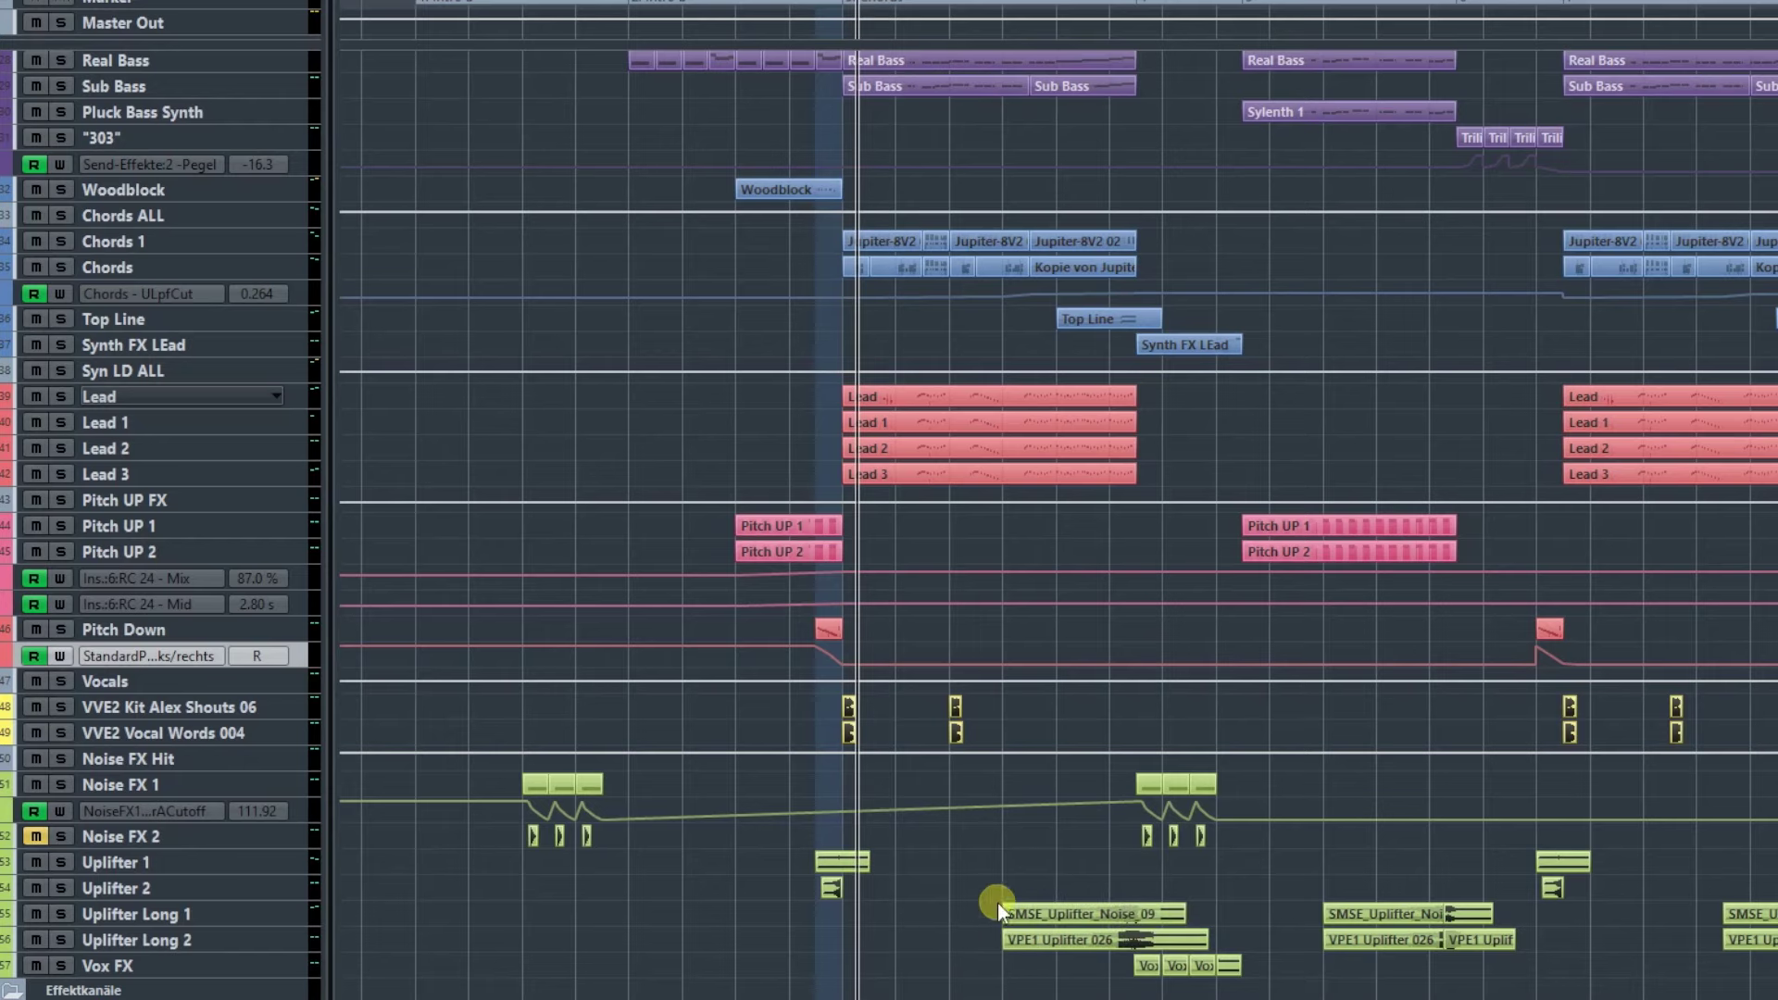
- Select the first Uplifter Long 1 and Uplifter Long 2 events, deselect them, and mark the first events on the two VVE2 vocal tracks
left_click_drag(1019, 933, 1024, 941)
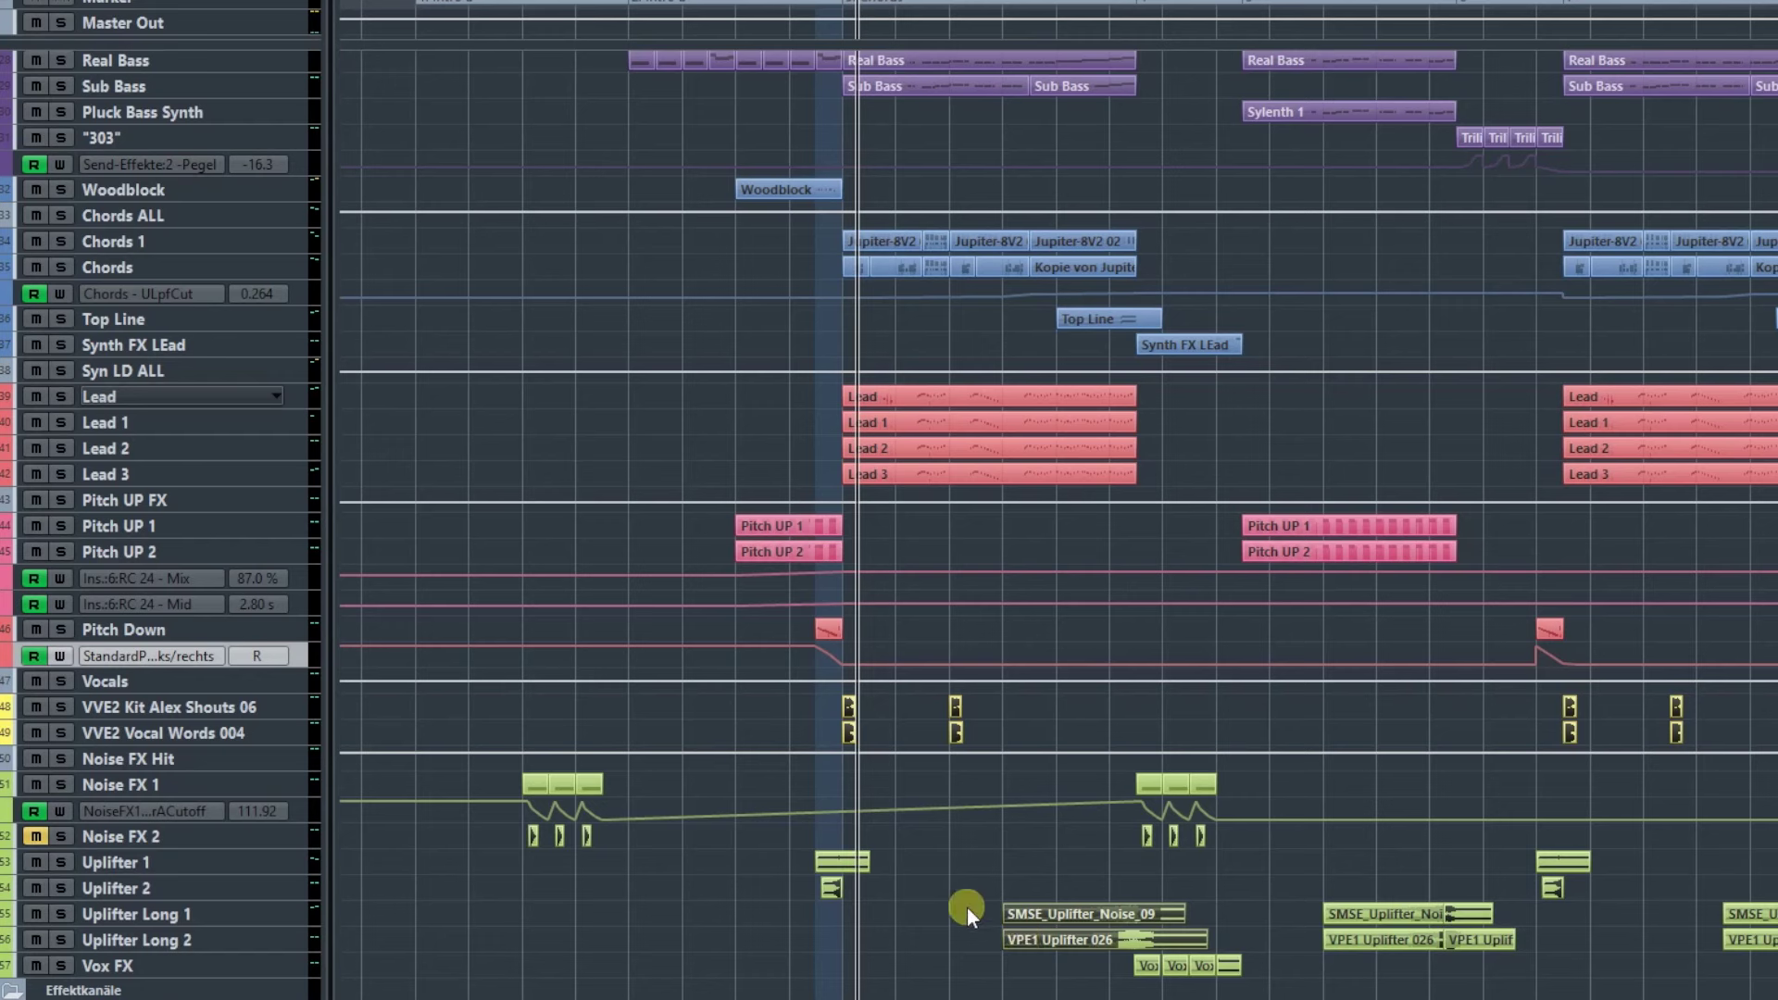
left_click(931, 897)
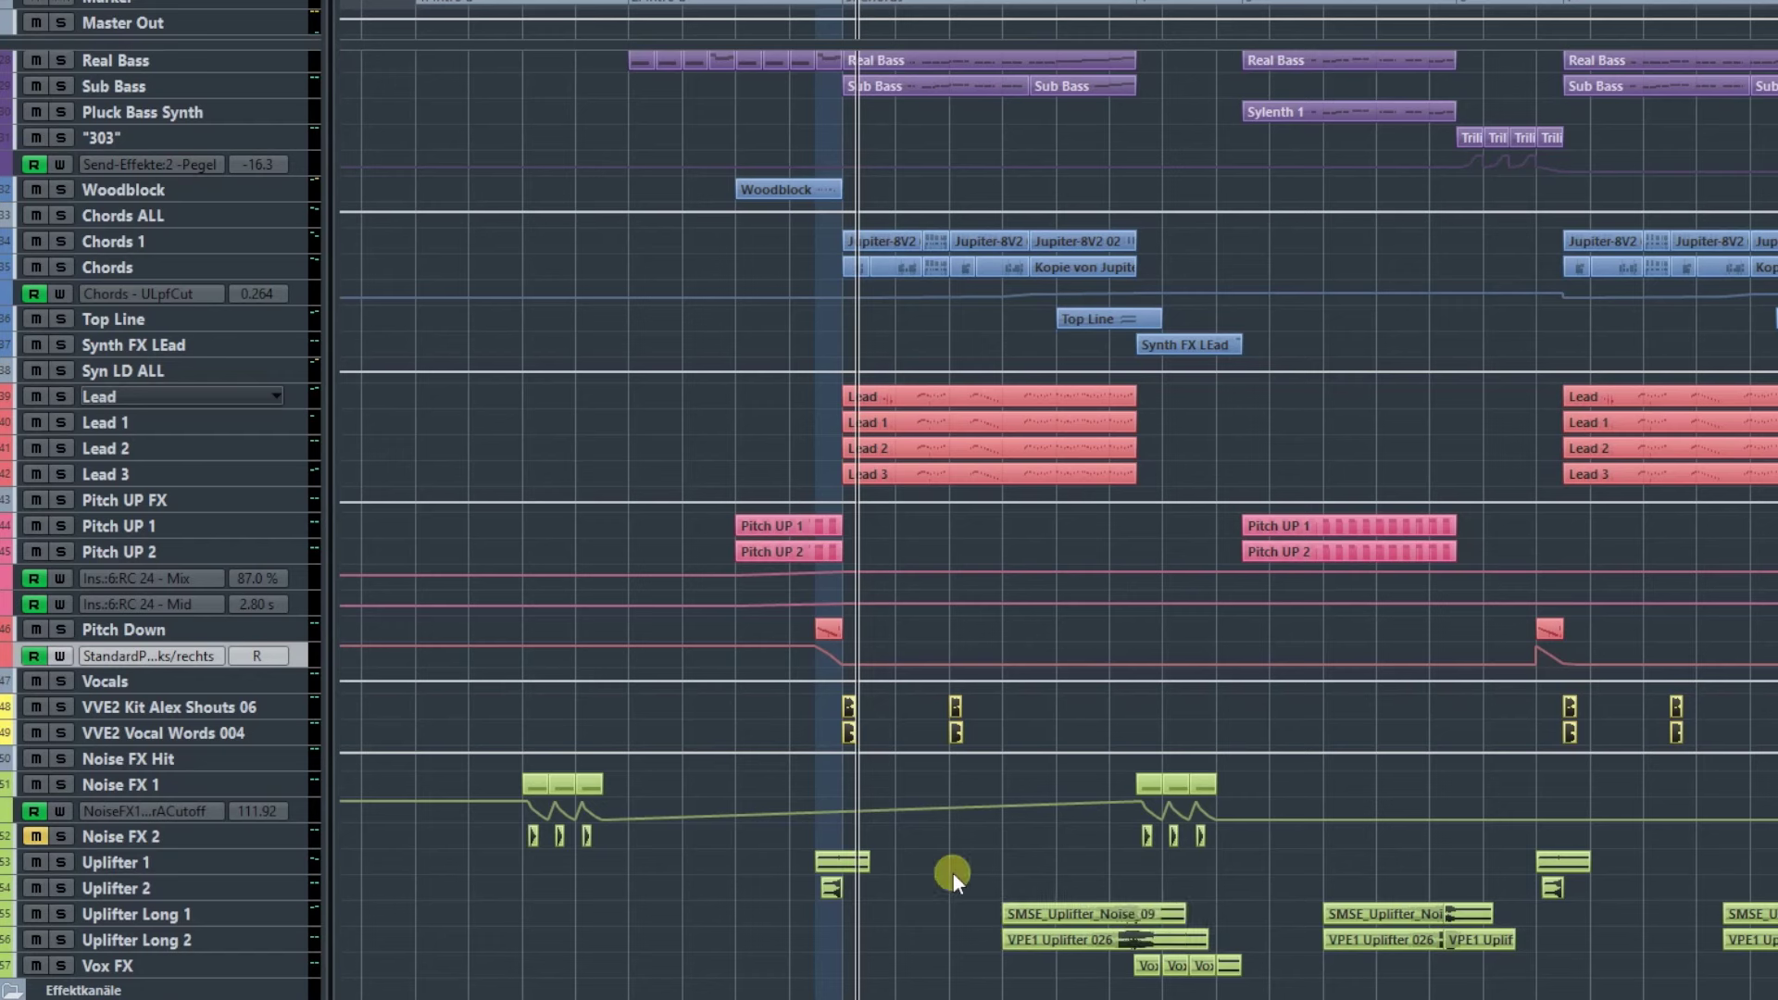
left_click_drag(801, 709, 881, 754)
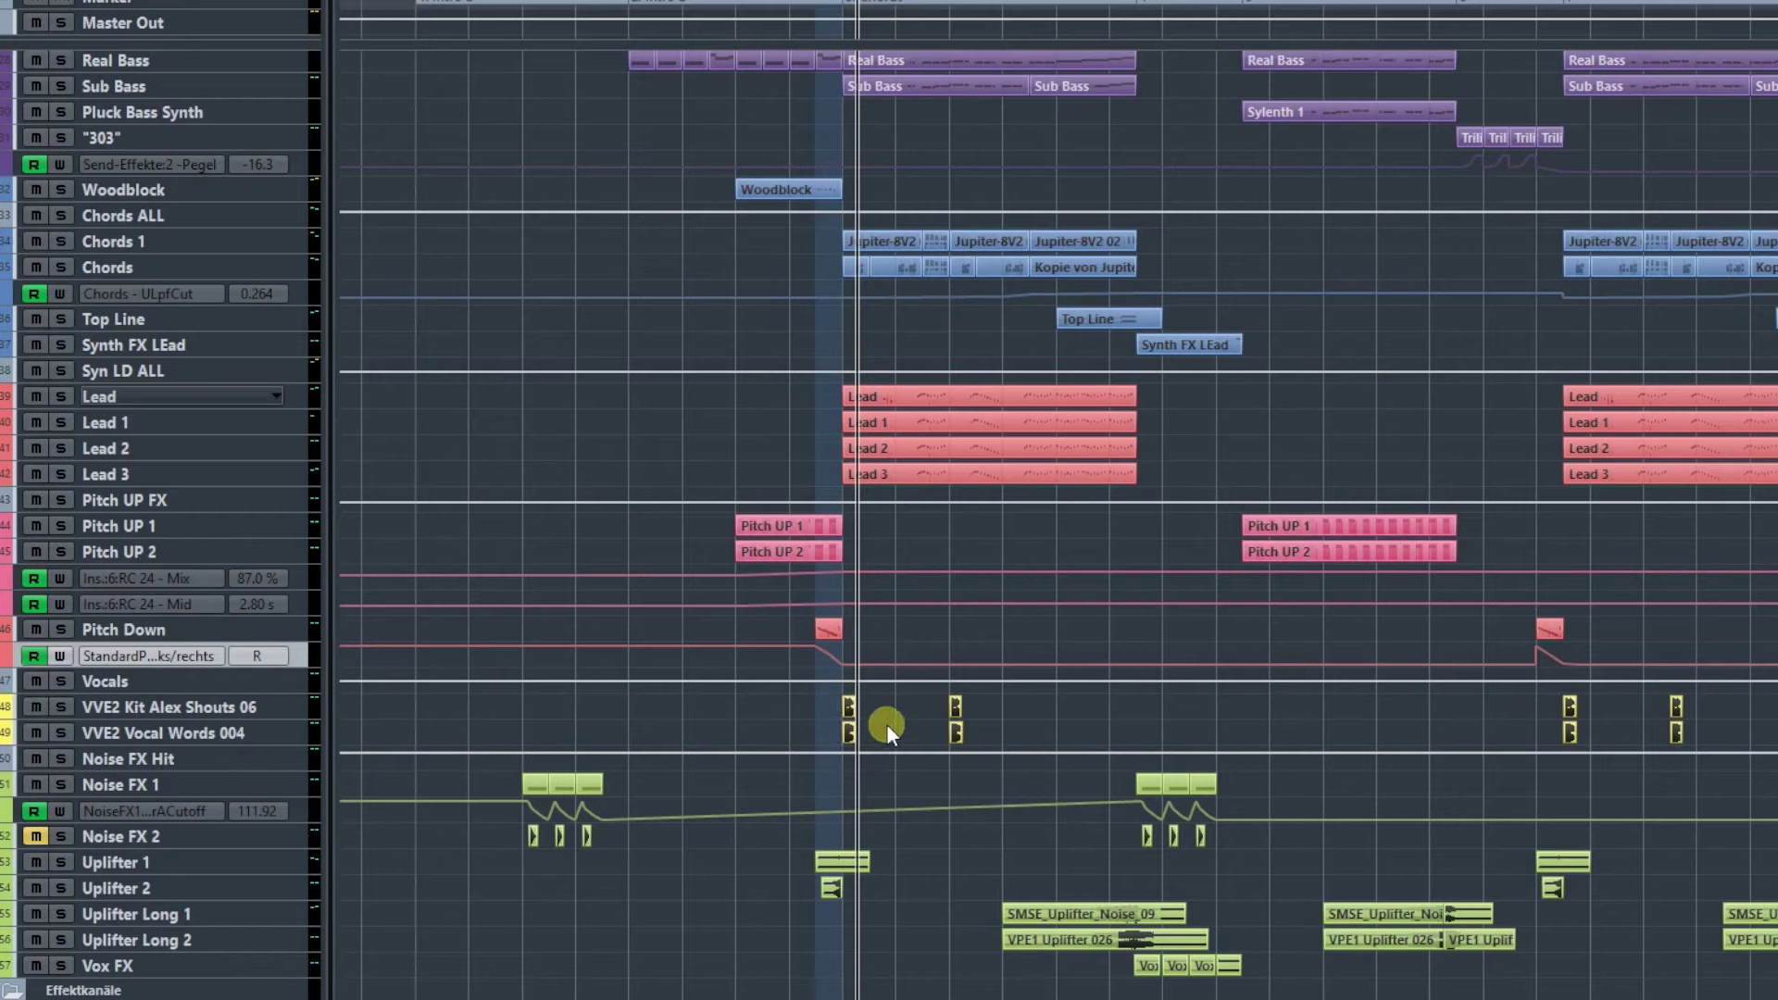